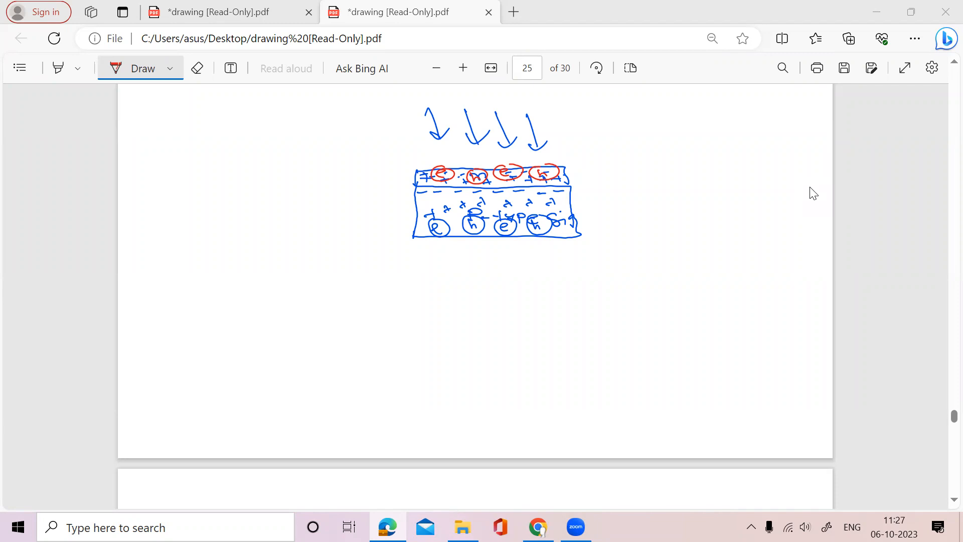
Step: Draw a carrier path from the lower e symbol to the top layer and a resistor circuit joining the cell's top and base
{"action": "left_click", "coordinate": [810, 193]}
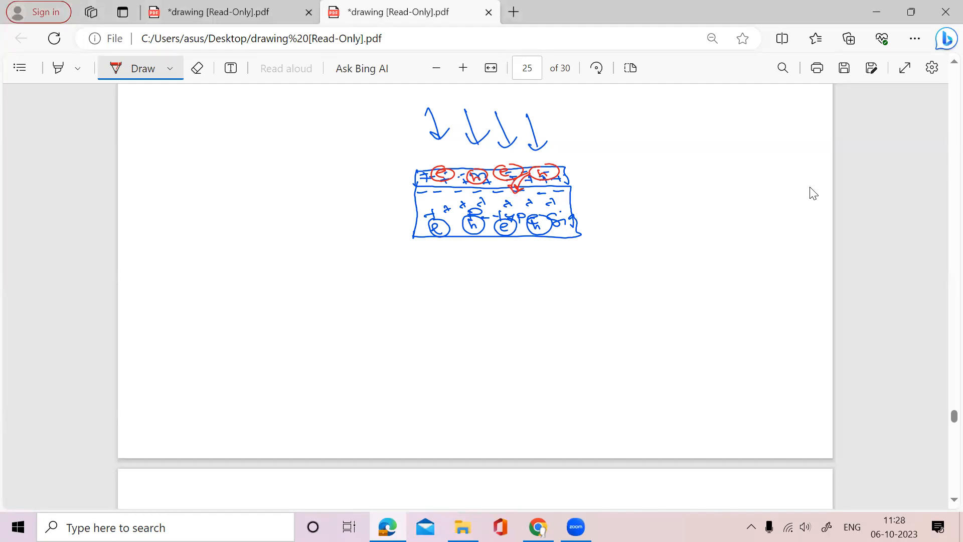
{"action": "left_click_drag", "start_coordinate": [451, 206], "coordinate": [460, 200]}
{"action": "mouse_move", "coordinate": [518, 168]}
{"action": "left_mouse_down"}
{"action": "mouse_move", "coordinate": [529, 123]}
{"action": "mouse_move", "coordinate": [645, 167]}
{"action": "mouse_move", "coordinate": [628, 200]}
{"action": "mouse_move", "coordinate": [648, 241]}
{"action": "mouse_move", "coordinate": [638, 301]}
{"action": "left_mouse_up"}
{"action": "mouse_move", "coordinate": [511, 240]}
{"action": "left_mouse_down"}
{"action": "mouse_move", "coordinate": [591, 302]}
{"action": "mouse_move", "coordinate": [651, 299]}
{"action": "left_mouse_up"}
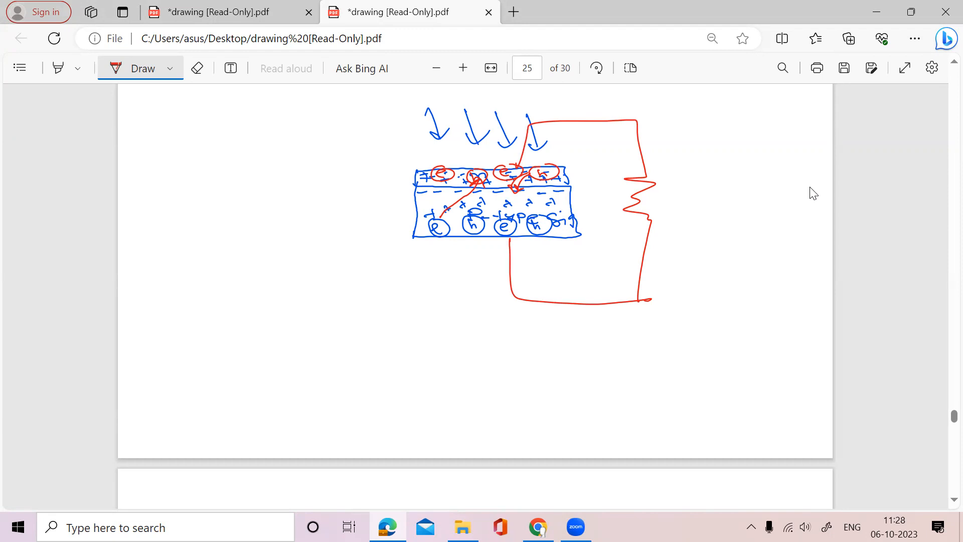
{"action": "left_click_drag", "start_coordinate": [553, 127], "coordinate": [565, 130]}
{"action": "mouse_move", "coordinate": [571, 166]}
{"action": "left_mouse_down"}
{"action": "mouse_move", "coordinate": [583, 196]}
{"action": "mouse_move", "coordinate": [572, 211]}
{"action": "left_mouse_up"}
Step: Go to the blank page 26 of the drawing PDF
{"action": "scroll", "coordinate": [942, 502], "scroll_direction": "down", "scroll_amount": 3}
{"action": "scroll", "coordinate": [940, 505], "scroll_direction": "down", "scroll_amount": 5}
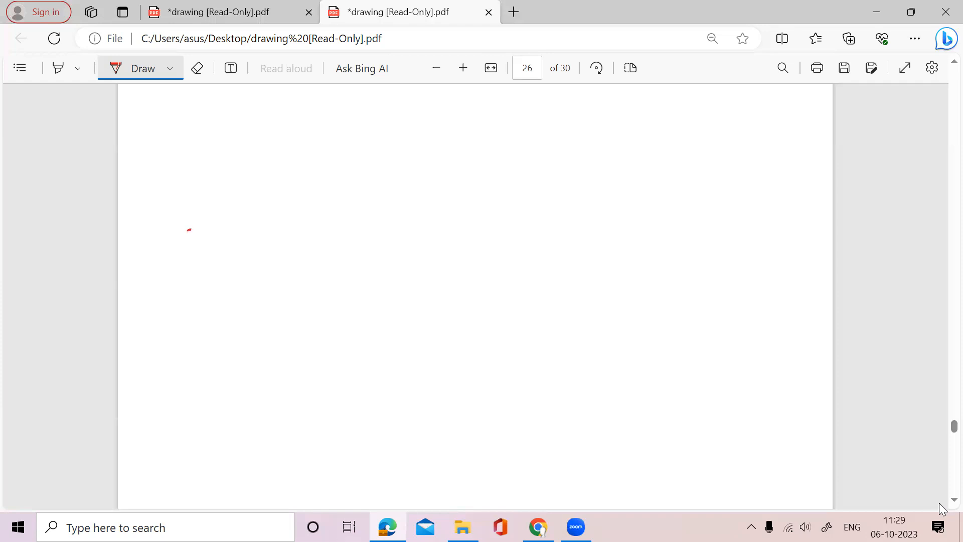
{"action": "left_click_drag", "start_coordinate": [794, 505], "coordinate": [780, 495]}
Step: Switch to File Explorer and launch the Pc1d application from the pc1d5 folder
{"action": "left_click", "coordinate": [463, 527]}
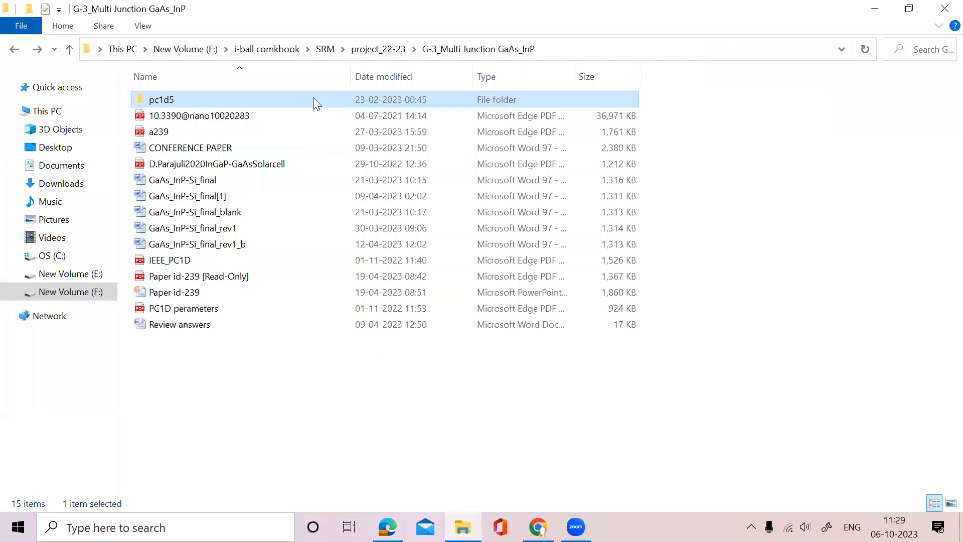
{"action": "double_click", "coordinate": [313, 99]}
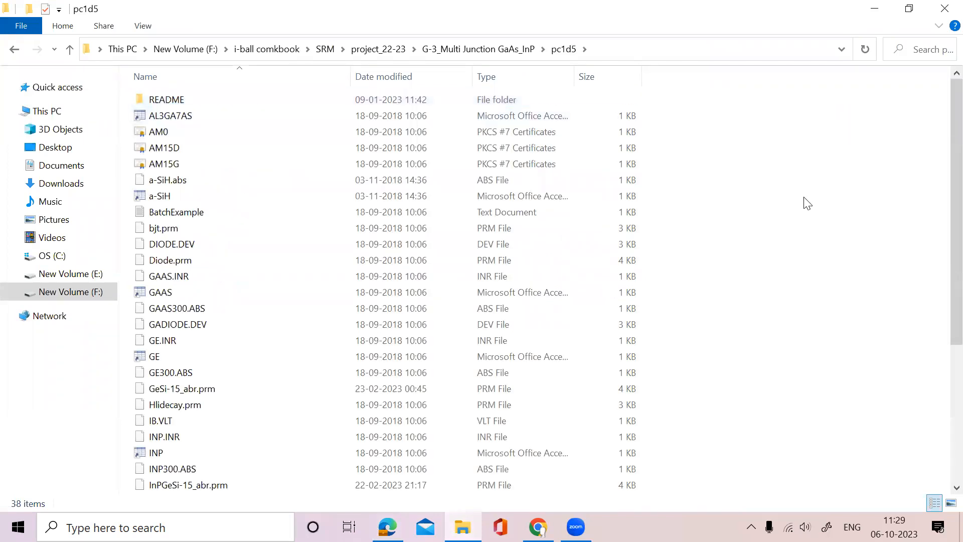
{"action": "scroll", "coordinate": [941, 221], "scroll_direction": "down", "scroll_amount": 3}
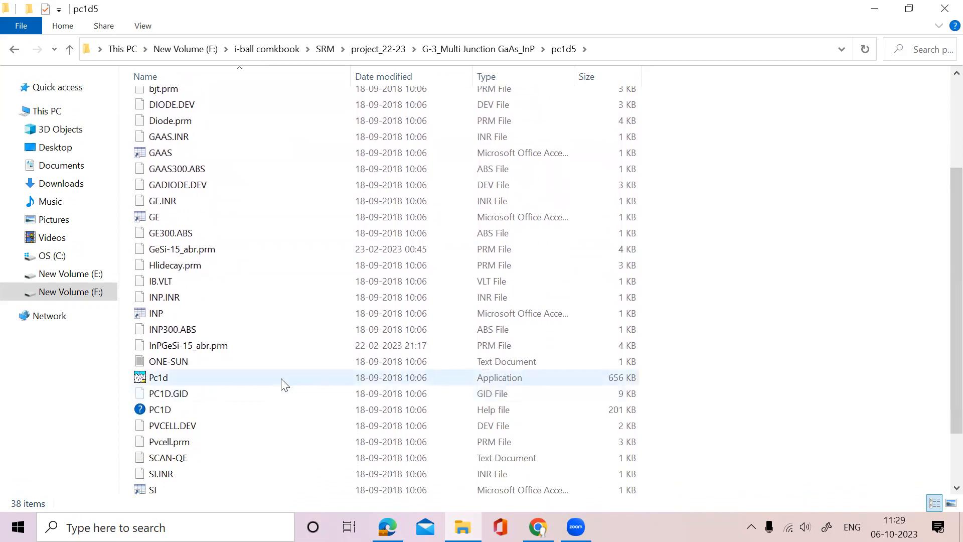
{"action": "left_click", "coordinate": [281, 381]}
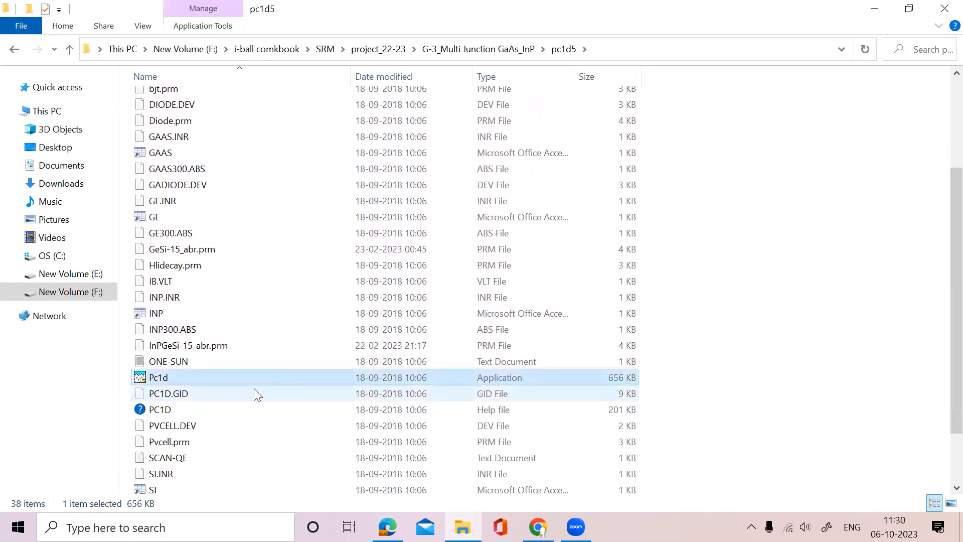
{"action": "key", "text": "Return"}
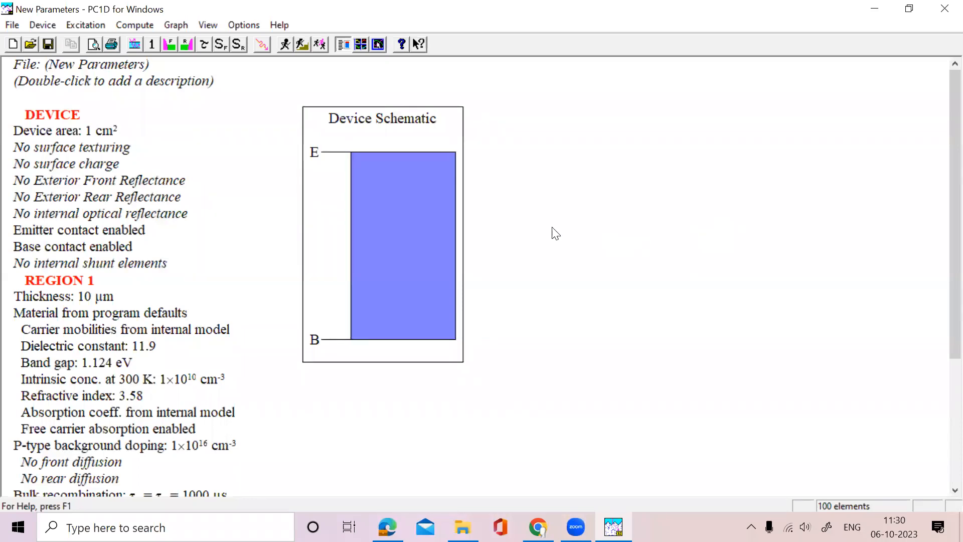
Step: Enable texturing on both the front and rear surfaces of the device, keeping the default angle and depth
{"action": "double_click", "coordinate": [111, 146]}
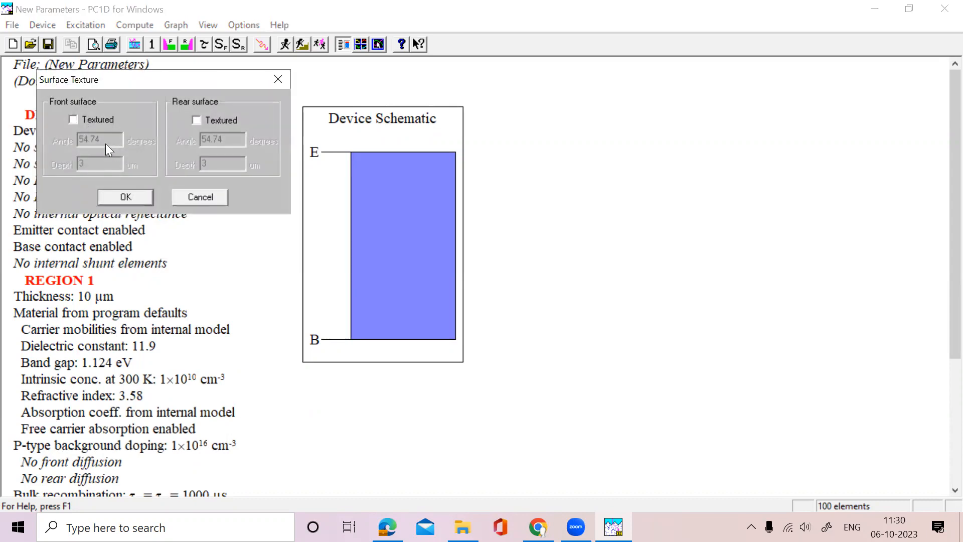
{"action": "left_click", "coordinate": [72, 119]}
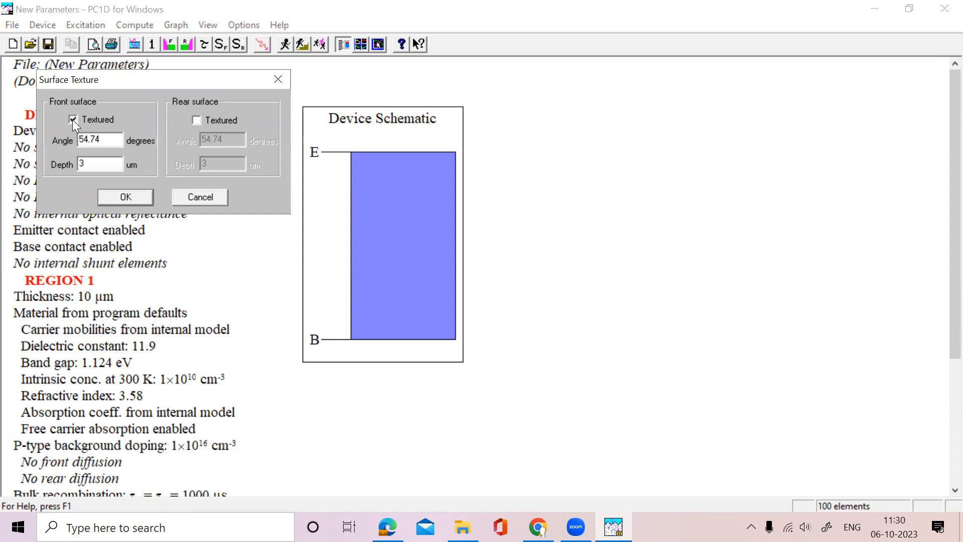
{"action": "left_click", "coordinate": [197, 121]}
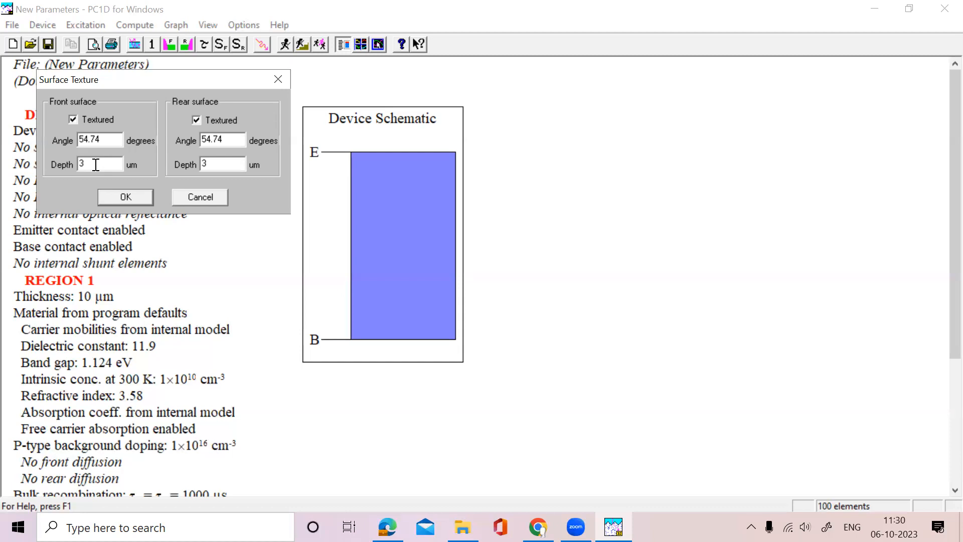
{"action": "left_click", "coordinate": [115, 199]}
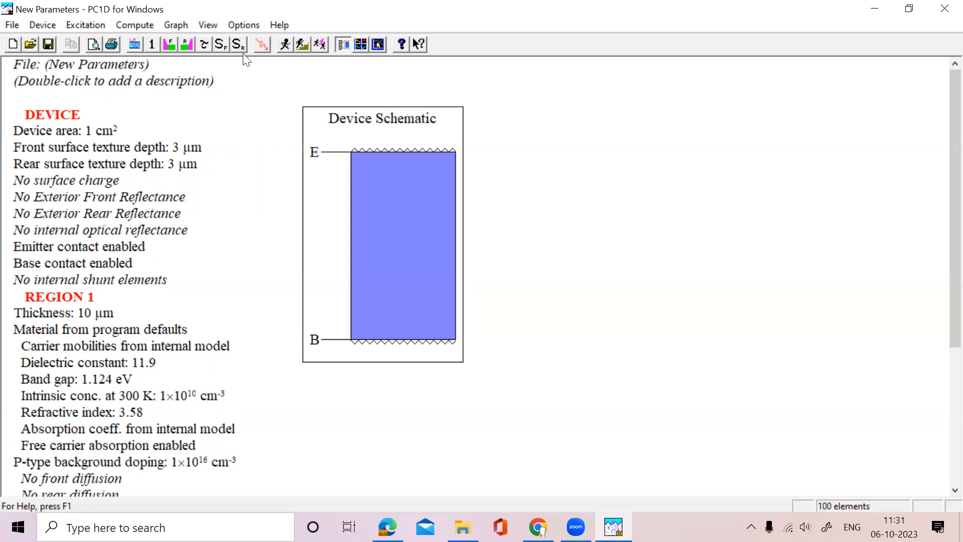
Step: Minimize PC1D, switch back to the drawing PDF in Edge and sketch a flat rectangular wafer on page 26
{"action": "left_click", "coordinate": [881, 11]}
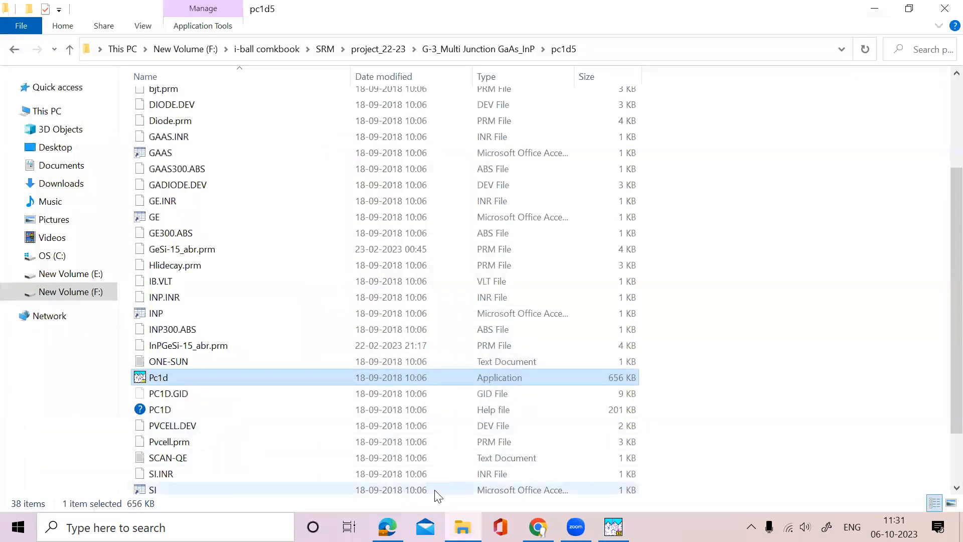
{"action": "left_click", "coordinate": [388, 527]}
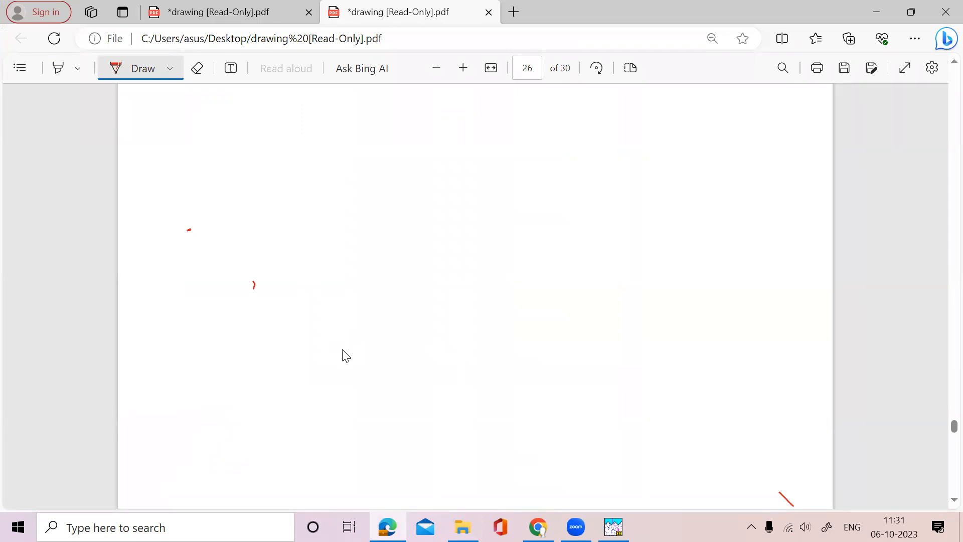
{"action": "mouse_move", "coordinate": [259, 220]}
{"action": "left_mouse_down"}
{"action": "mouse_move", "coordinate": [400, 212]}
{"action": "mouse_move", "coordinate": [266, 266]}
{"action": "mouse_move", "coordinate": [397, 260]}
{"action": "left_mouse_up"}
{"action": "left_click_drag", "start_coordinate": [391, 208], "coordinate": [401, 259]}
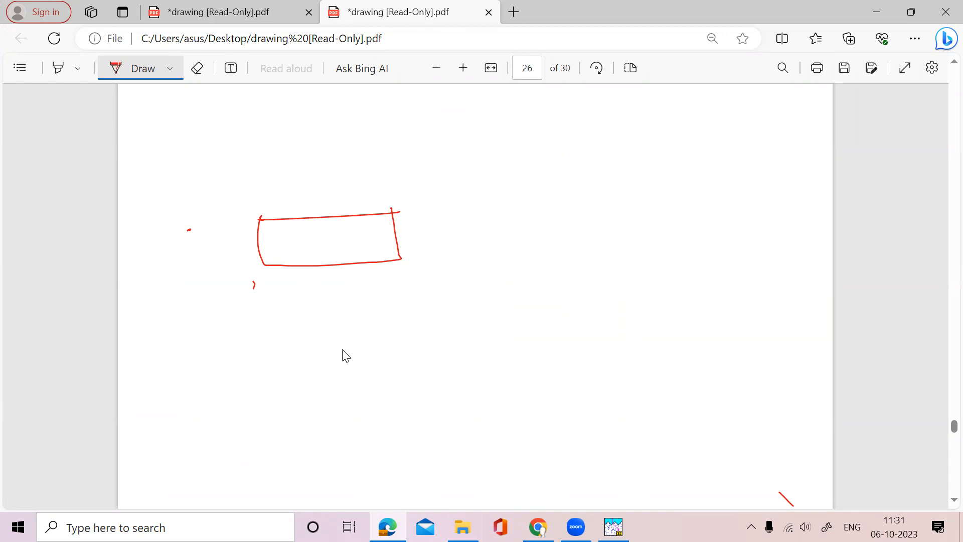
Step: Draw three incident rays and three reflected rays on the flat wafer's top surface, plus three downward arrows inside it
{"action": "left_click_drag", "start_coordinate": [248, 143], "coordinate": [293, 213]}
{"action": "mouse_move", "coordinate": [281, 142]}
{"action": "left_mouse_down"}
{"action": "mouse_move", "coordinate": [315, 208]}
{"action": "mouse_move", "coordinate": [385, 165]}
{"action": "left_mouse_up"}
{"action": "left_click_drag", "start_coordinate": [312, 208], "coordinate": [377, 157]}
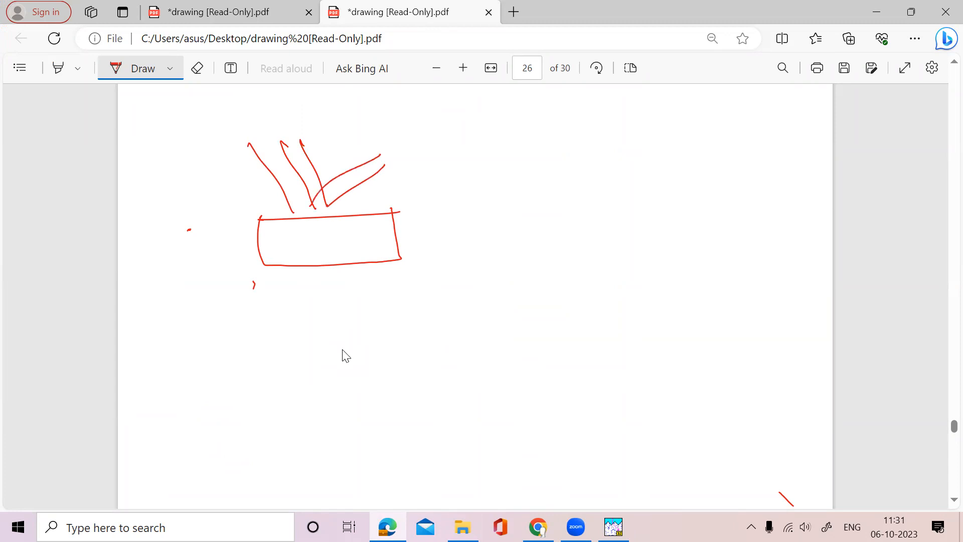
{"action": "left_click_drag", "start_coordinate": [279, 213], "coordinate": [381, 153]}
{"action": "mouse_move", "coordinate": [288, 225]}
{"action": "left_mouse_down"}
{"action": "mouse_move", "coordinate": [301, 242]}
{"action": "mouse_move", "coordinate": [317, 241]}
{"action": "left_mouse_up"}
{"action": "left_click_drag", "start_coordinate": [343, 215], "coordinate": [343, 239]}
{"action": "left_click_drag", "start_coordinate": [335, 236], "coordinate": [350, 232]}
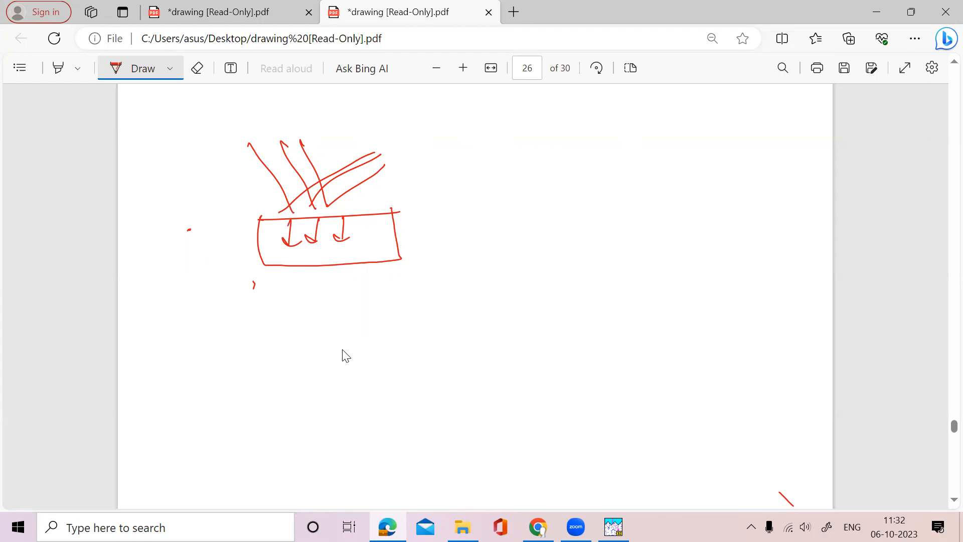
Step: Sketch a second wafer beside the flat one, with zigzag textured upper and lower surfaces
{"action": "mouse_move", "coordinate": [478, 193]}
{"action": "left_mouse_down"}
{"action": "mouse_move", "coordinate": [546, 166]}
{"action": "mouse_move", "coordinate": [591, 170]}
{"action": "mouse_move", "coordinate": [622, 192]}
{"action": "mouse_move", "coordinate": [646, 170]}
{"action": "mouse_move", "coordinate": [675, 183]}
{"action": "mouse_move", "coordinate": [698, 160]}
{"action": "mouse_move", "coordinate": [714, 184]}
{"action": "left_mouse_up"}
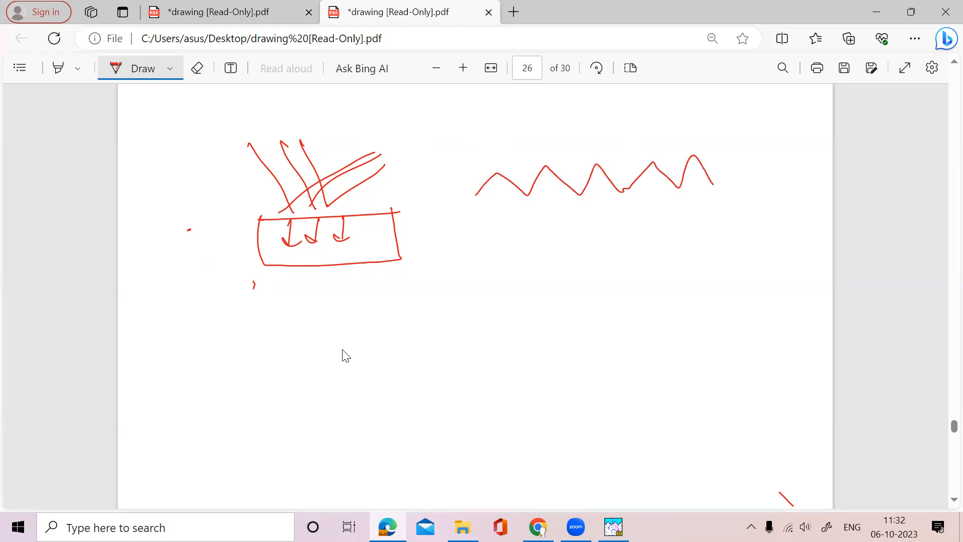
{"action": "mouse_move", "coordinate": [477, 194]}
{"action": "left_mouse_down"}
{"action": "mouse_move", "coordinate": [474, 271]}
{"action": "mouse_move", "coordinate": [495, 287]}
{"action": "mouse_move", "coordinate": [529, 264]}
{"action": "mouse_move", "coordinate": [592, 283]}
{"action": "mouse_move", "coordinate": [617, 258]}
{"action": "mouse_move", "coordinate": [643, 284]}
{"action": "mouse_move", "coordinate": [691, 278]}
{"action": "mouse_move", "coordinate": [721, 259]}
{"action": "mouse_move", "coordinate": [727, 211]}
{"action": "mouse_move", "coordinate": [713, 182]}
{"action": "left_mouse_up"}
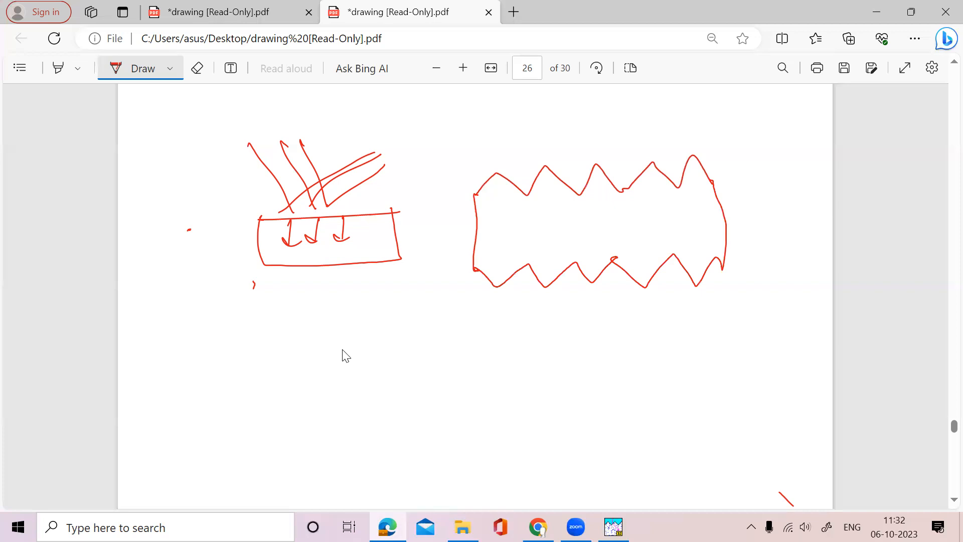
Step: Write NaOH/KOH above the textured wafer, with 45% under NaOH and 55% beside it for KOH
{"action": "left_click_drag", "start_coordinate": [420, 145], "coordinate": [430, 129]}
{"action": "mouse_move", "coordinate": [446, 125]}
{"action": "left_mouse_down"}
{"action": "mouse_move", "coordinate": [440, 144]}
{"action": "mouse_move", "coordinate": [471, 139]}
{"action": "mouse_move", "coordinate": [480, 124]}
{"action": "mouse_move", "coordinate": [510, 134]}
{"action": "left_mouse_up"}
{"action": "mouse_move", "coordinate": [539, 100]}
{"action": "left_mouse_down"}
{"action": "mouse_move", "coordinate": [499, 143]}
{"action": "mouse_move", "coordinate": [570, 132]}
{"action": "mouse_move", "coordinate": [582, 113]}
{"action": "mouse_move", "coordinate": [599, 124]}
{"action": "left_mouse_up"}
{"action": "left_click", "coordinate": [583, 112]}
{"action": "mouse_move", "coordinate": [619, 101]}
{"action": "left_mouse_down"}
{"action": "mouse_move", "coordinate": [616, 123]}
{"action": "mouse_move", "coordinate": [606, 113]}
{"action": "left_mouse_up"}
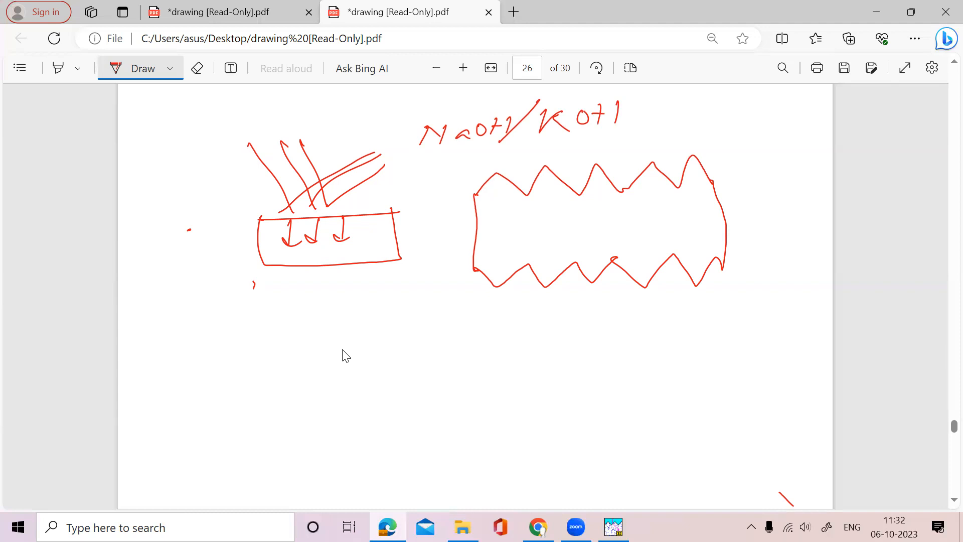
{"action": "left_click_drag", "start_coordinate": [432, 155], "coordinate": [427, 167]}
{"action": "mouse_move", "coordinate": [447, 153]}
{"action": "left_mouse_down"}
{"action": "mouse_move", "coordinate": [438, 167]}
{"action": "mouse_move", "coordinate": [442, 154]}
{"action": "mouse_move", "coordinate": [456, 165]}
{"action": "left_mouse_up"}
{"action": "mouse_move", "coordinate": [506, 146]}
{"action": "left_mouse_down"}
{"action": "mouse_move", "coordinate": [500, 156]}
{"action": "mouse_move", "coordinate": [524, 148]}
{"action": "left_mouse_up"}
{"action": "left_click_drag", "start_coordinate": [532, 141], "coordinate": [534, 151]}
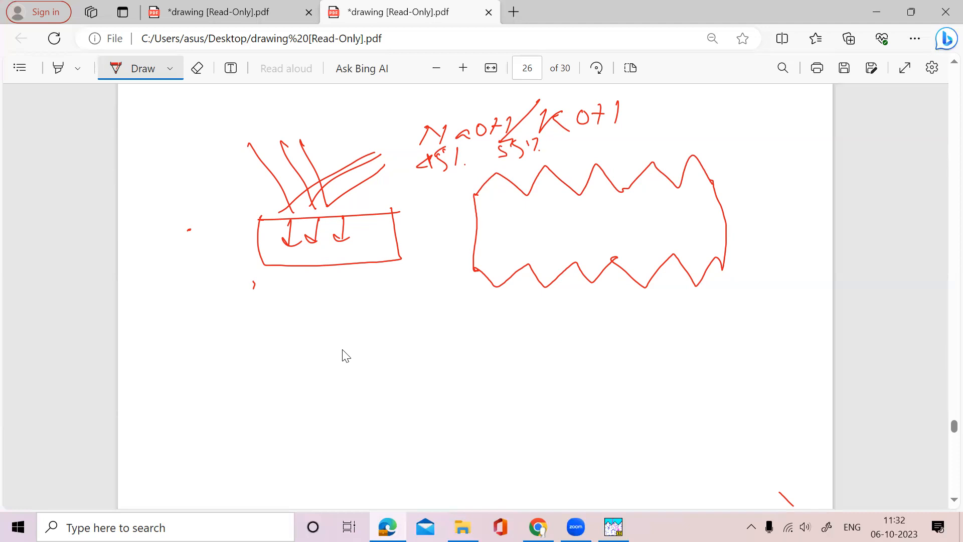
Step: Add an arrow from KOH to the handwritten note "3 to 4m" and mark the first two peaks of the textured surface
{"action": "left_click_drag", "start_coordinate": [632, 131], "coordinate": [655, 130]}
{"action": "mouse_move", "coordinate": [647, 123]}
{"action": "left_mouse_down"}
{"action": "mouse_move", "coordinate": [650, 135]}
{"action": "mouse_move", "coordinate": [716, 116]}
{"action": "left_mouse_up"}
{"action": "left_click_drag", "start_coordinate": [703, 121], "coordinate": [740, 106]}
{"action": "mouse_move", "coordinate": [759, 96]}
{"action": "left_mouse_down"}
{"action": "mouse_move", "coordinate": [751, 103]}
{"action": "mouse_move", "coordinate": [760, 110]}
{"action": "left_mouse_up"}
{"action": "mouse_move", "coordinate": [762, 94]}
{"action": "left_mouse_down"}
{"action": "mouse_move", "coordinate": [766, 118]}
{"action": "mouse_move", "coordinate": [807, 105]}
{"action": "left_mouse_up"}
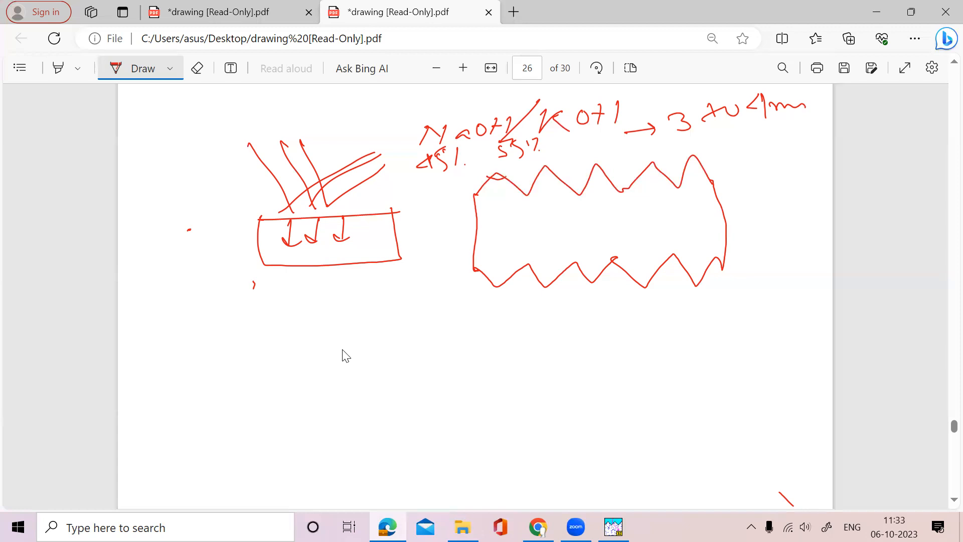
{"action": "left_click_drag", "start_coordinate": [539, 173], "coordinate": [553, 173]}
Step: Sketch an open container below the flat wafer and circle the undersides of both wafers
{"action": "mouse_move", "coordinate": [287, 325]}
{"action": "left_mouse_down"}
{"action": "mouse_move", "coordinate": [346, 358]}
{"action": "mouse_move", "coordinate": [284, 327]}
{"action": "mouse_move", "coordinate": [290, 429]}
{"action": "mouse_move", "coordinate": [447, 431]}
{"action": "mouse_move", "coordinate": [449, 345]}
{"action": "left_mouse_up"}
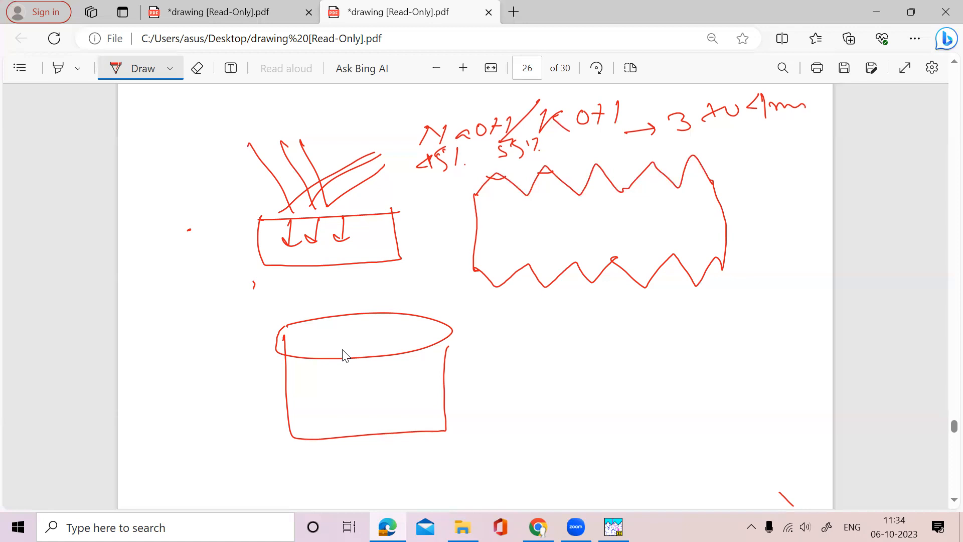
{"action": "mouse_move", "coordinate": [293, 264]}
{"action": "left_mouse_down"}
{"action": "mouse_move", "coordinate": [366, 254]}
{"action": "mouse_move", "coordinate": [324, 294]}
{"action": "mouse_move", "coordinate": [296, 266]}
{"action": "mouse_move", "coordinate": [320, 262]}
{"action": "left_mouse_up"}
{"action": "mouse_move", "coordinate": [526, 255]}
{"action": "left_mouse_down"}
{"action": "mouse_move", "coordinate": [517, 253]}
{"action": "mouse_move", "coordinate": [646, 315]}
{"action": "left_mouse_up"}
{"action": "left_click_drag", "start_coordinate": [656, 244], "coordinate": [517, 263]}
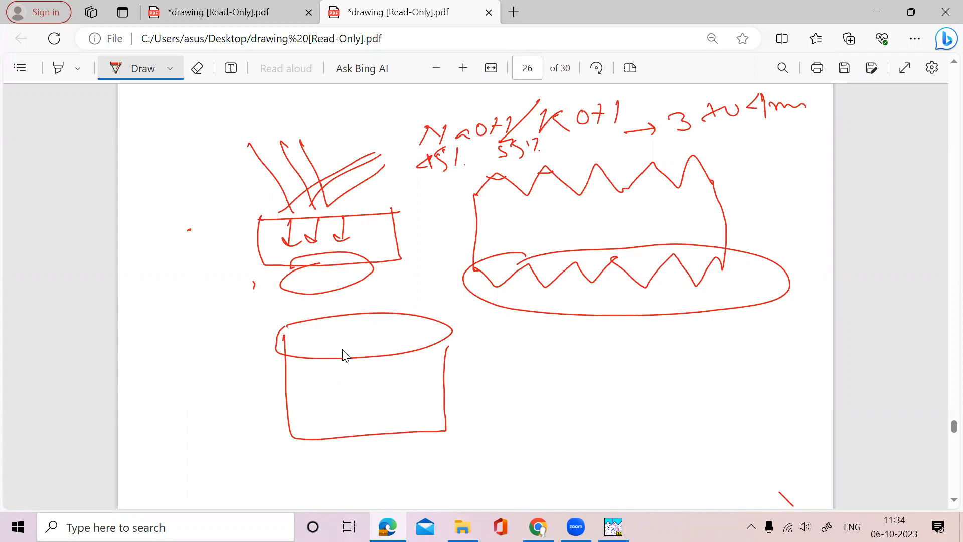
Step: Label the flat wafer's reflected rays 30 and point an arrow labelled 10% at the textured wafer's upper surface
{"action": "mouse_move", "coordinate": [753, 154]}
{"action": "left_mouse_down"}
{"action": "mouse_move", "coordinate": [704, 163]}
{"action": "mouse_move", "coordinate": [714, 149]}
{"action": "mouse_move", "coordinate": [709, 168]}
{"action": "left_mouse_up"}
{"action": "mouse_move", "coordinate": [374, 179]}
{"action": "left_mouse_down"}
{"action": "mouse_move", "coordinate": [397, 187]}
{"action": "mouse_move", "coordinate": [388, 194]}
{"action": "left_mouse_up"}
{"action": "left_click_drag", "start_coordinate": [401, 183], "coordinate": [402, 184]}
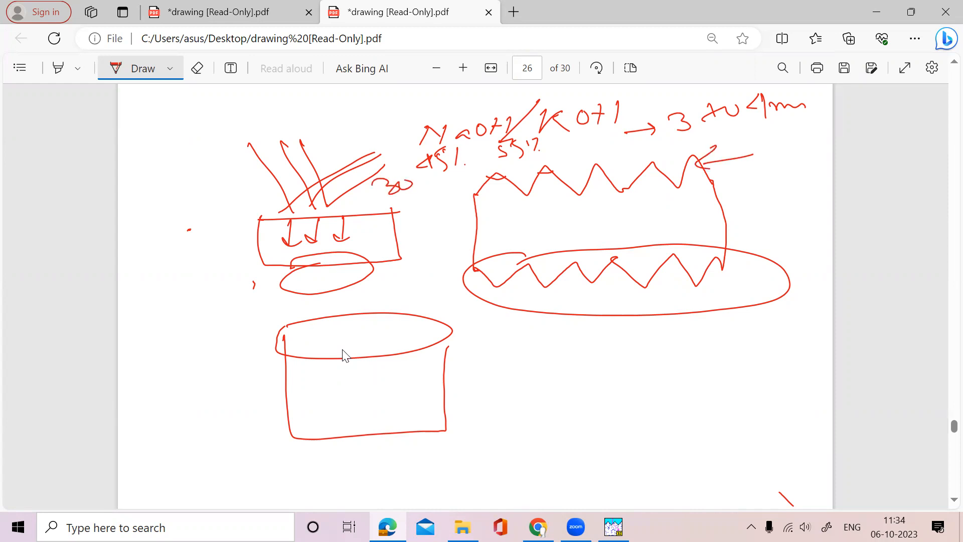
{"action": "mouse_move", "coordinate": [768, 141]}
{"action": "left_mouse_down"}
{"action": "mouse_move", "coordinate": [767, 160]}
{"action": "mouse_move", "coordinate": [781, 146]}
{"action": "mouse_move", "coordinate": [799, 161]}
{"action": "left_mouse_up"}
Step: Switch to PC1D and open the exterior front reflectance settings
{"action": "left_click", "coordinate": [614, 527]}
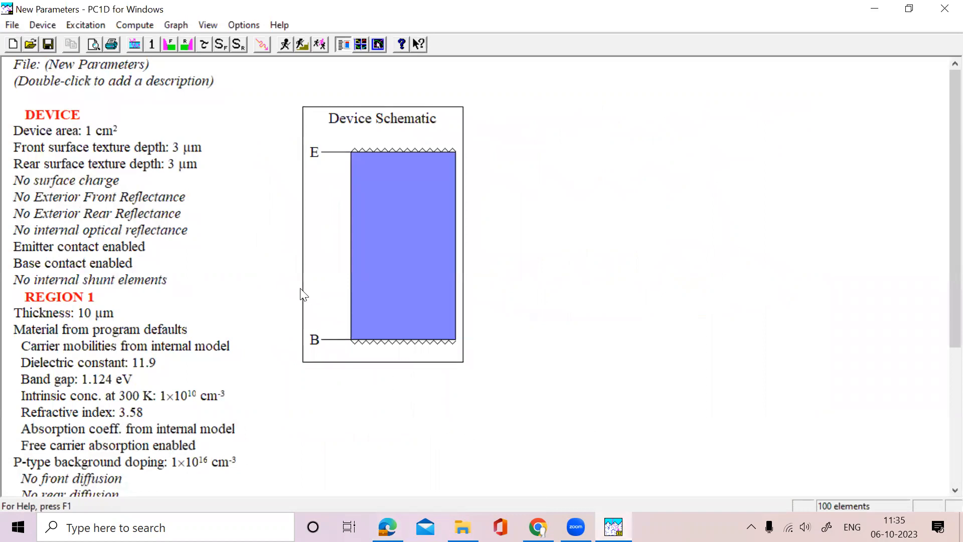
{"action": "double_click", "coordinate": [129, 196]}
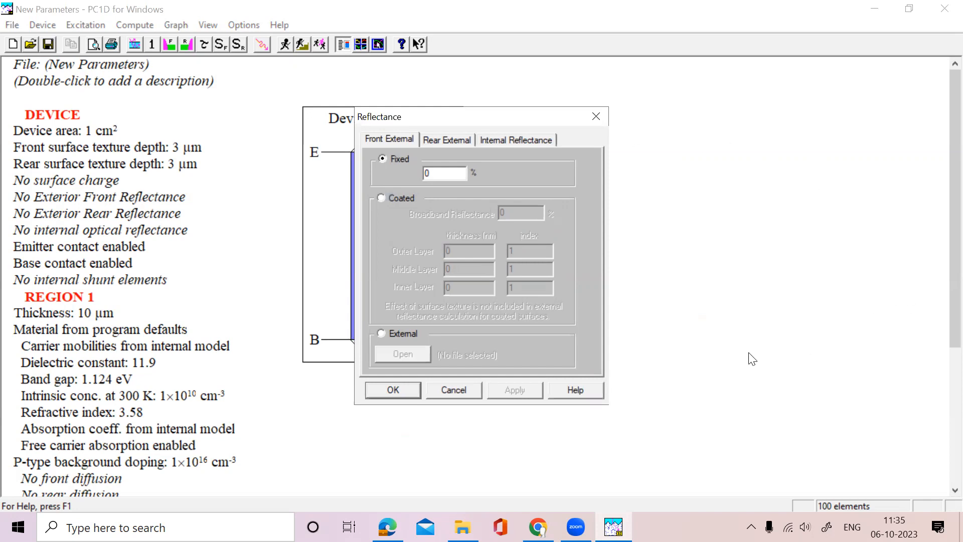
{"action": "left_click", "coordinate": [540, 528]}
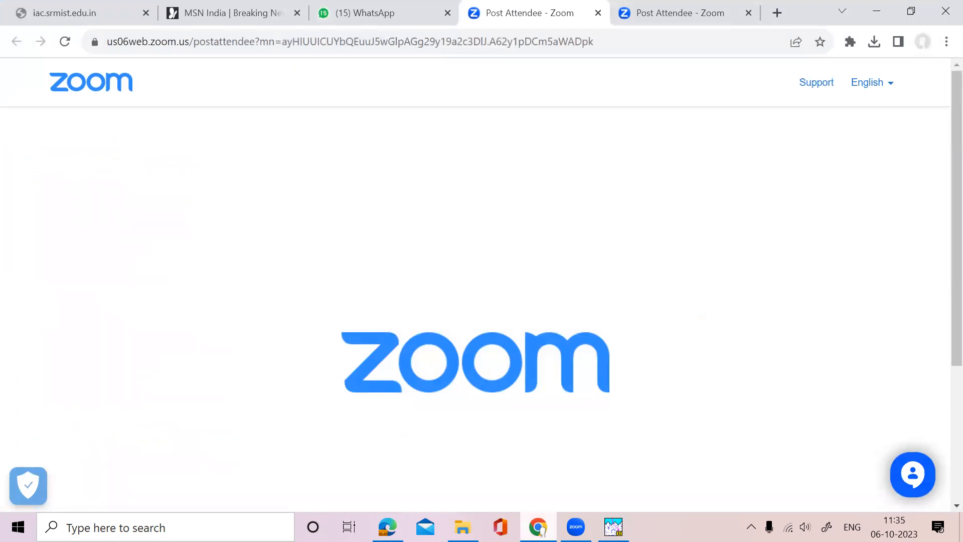
Step: Return to the drawing PDF in Edge and sketch a third wafer with a zigzag top surface covered by a thin coating layer
{"action": "left_click", "coordinate": [388, 527]}
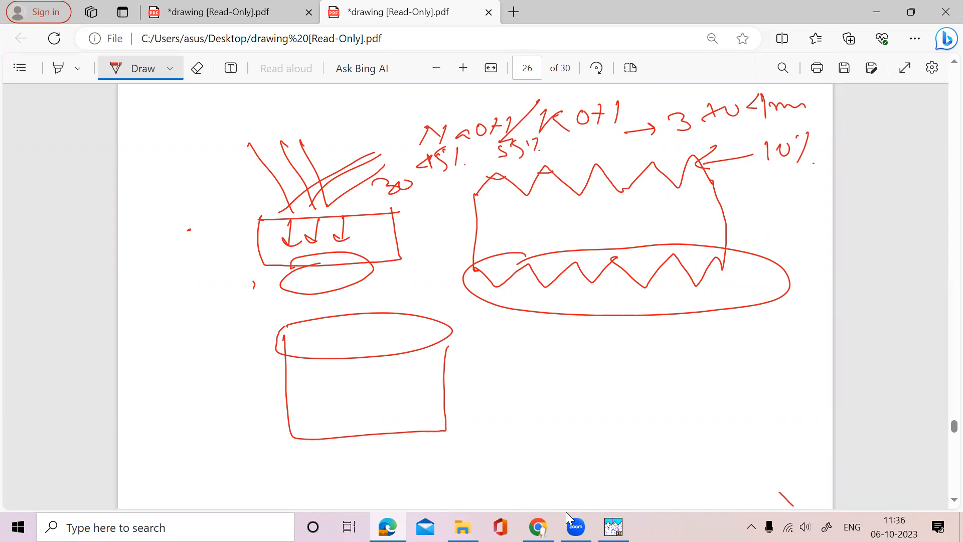
{"action": "mouse_move", "coordinate": [507, 396]}
{"action": "left_mouse_down"}
{"action": "mouse_move", "coordinate": [528, 381]}
{"action": "mouse_move", "coordinate": [689, 389]}
{"action": "mouse_move", "coordinate": [728, 372]}
{"action": "mouse_move", "coordinate": [739, 384]}
{"action": "mouse_move", "coordinate": [770, 355]}
{"action": "mouse_move", "coordinate": [808, 379]}
{"action": "left_mouse_up"}
{"action": "mouse_move", "coordinate": [506, 396]}
{"action": "left_mouse_down"}
{"action": "mouse_move", "coordinate": [567, 462]}
{"action": "mouse_move", "coordinate": [788, 445]}
{"action": "mouse_move", "coordinate": [803, 375]}
{"action": "left_mouse_up"}
{"action": "mouse_move", "coordinate": [504, 392]}
{"action": "left_mouse_down"}
{"action": "mouse_move", "coordinate": [542, 369]}
{"action": "mouse_move", "coordinate": [571, 393]}
{"action": "mouse_move", "coordinate": [602, 362]}
{"action": "mouse_move", "coordinate": [630, 379]}
{"action": "mouse_move", "coordinate": [653, 365]}
{"action": "mouse_move", "coordinate": [683, 371]}
{"action": "mouse_move", "coordinate": [725, 357]}
{"action": "mouse_move", "coordinate": [744, 371]}
{"action": "mouse_move", "coordinate": [769, 349]}
{"action": "mouse_move", "coordinate": [798, 373]}
{"action": "left_mouse_up"}
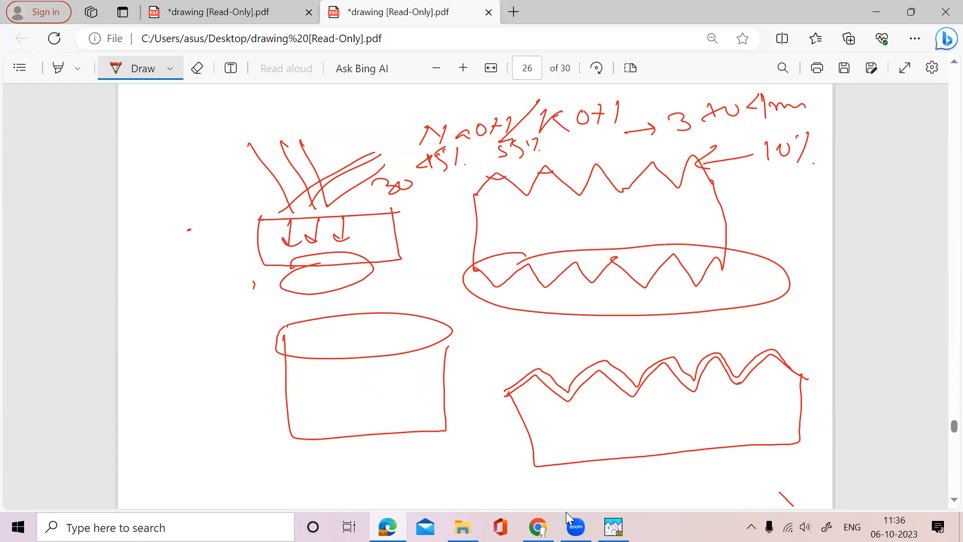
Step: Point an arrow labelled 2% at the coated surface, link it to the value 0.2, and circle both values
{"action": "mouse_move", "coordinate": [705, 327]}
{"action": "left_mouse_down"}
{"action": "mouse_move", "coordinate": [679, 351]}
{"action": "mouse_move", "coordinate": [690, 344]}
{"action": "left_mouse_up"}
{"action": "left_click_drag", "start_coordinate": [725, 312], "coordinate": [743, 324]}
{"action": "left_click_drag", "start_coordinate": [768, 313], "coordinate": [798, 309]}
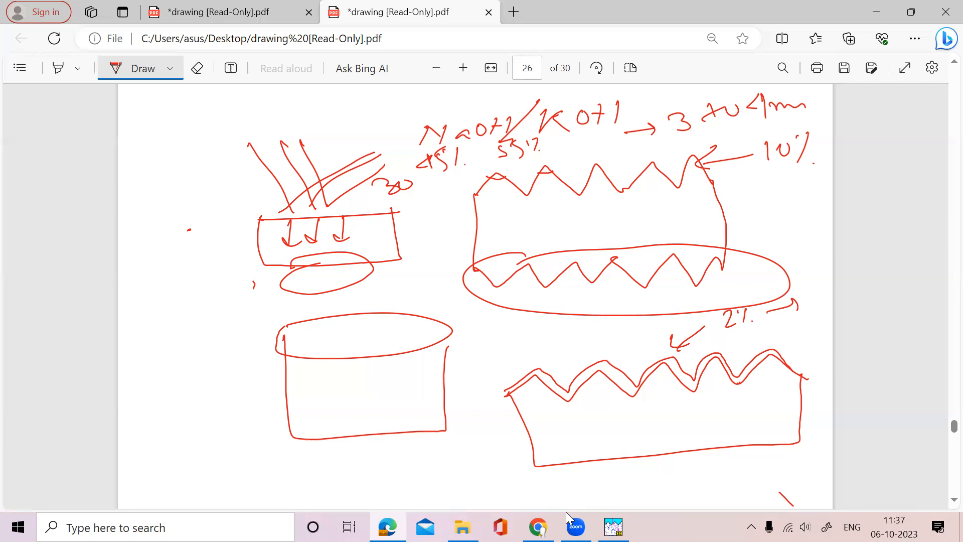
{"action": "mouse_move", "coordinate": [800, 281]}
{"action": "left_mouse_down"}
{"action": "mouse_move", "coordinate": [825, 291]}
{"action": "mouse_move", "coordinate": [818, 263]}
{"action": "mouse_move", "coordinate": [831, 275]}
{"action": "left_mouse_up"}
{"action": "left_click", "coordinate": [818, 282]}
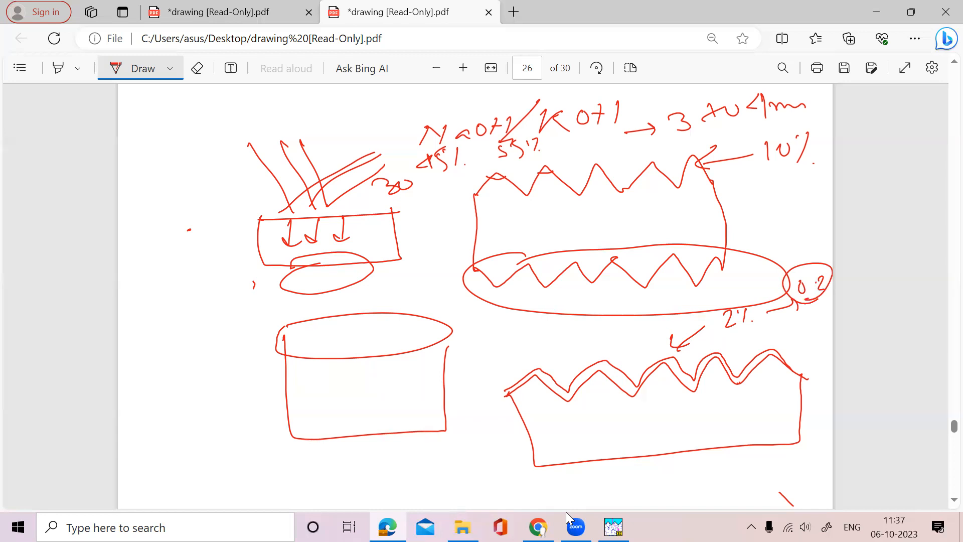
{"action": "mouse_move", "coordinate": [745, 289]}
{"action": "left_mouse_down"}
{"action": "mouse_move", "coordinate": [762, 333]}
{"action": "mouse_move", "coordinate": [752, 285]}
{"action": "left_mouse_up"}
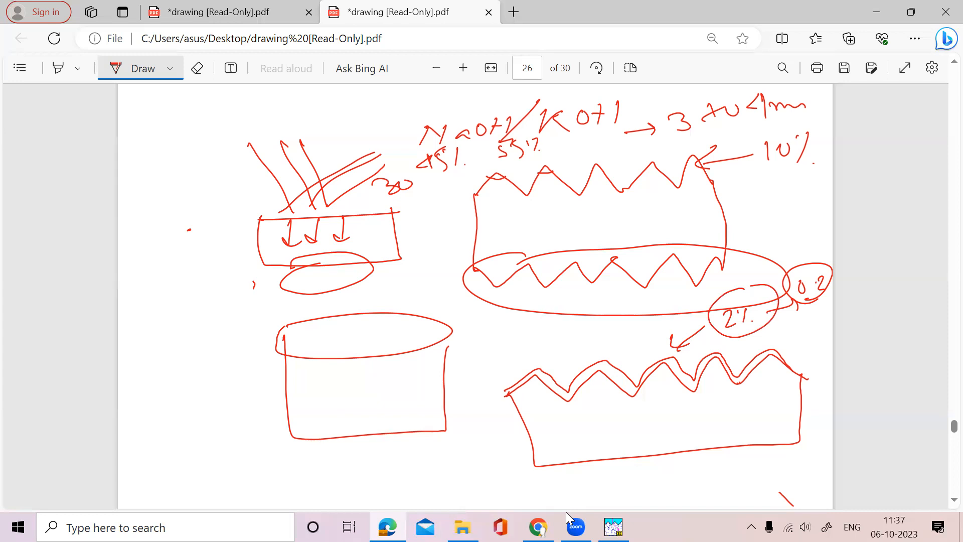
Step: Switch to PC1D and set the fixed exterior front reflectance to 2%
{"action": "left_click", "coordinate": [613, 527]}
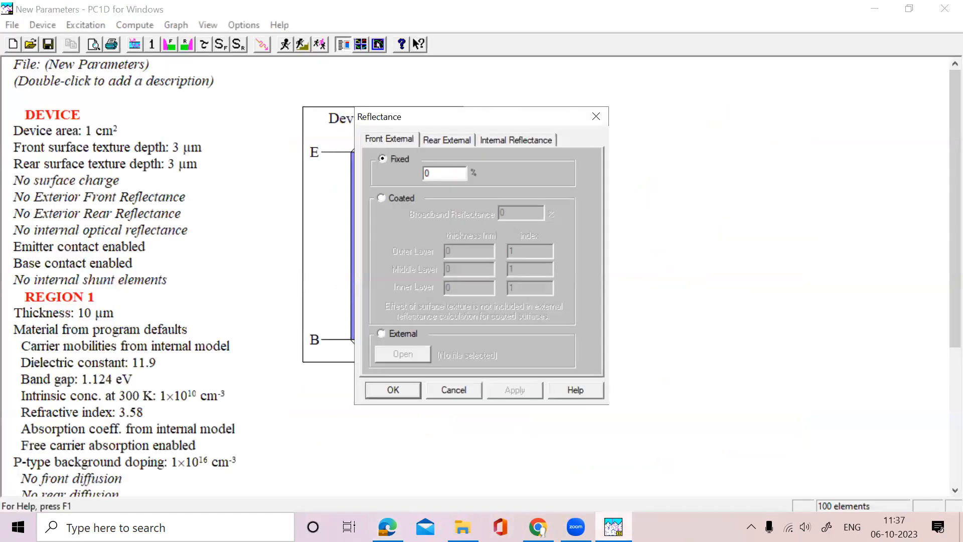
{"action": "left_click", "coordinate": [437, 173]}
{"action": "key", "text": "BackSpace"}
{"action": "type", "text": "2"}
{"action": "left_click", "coordinate": [393, 390]}
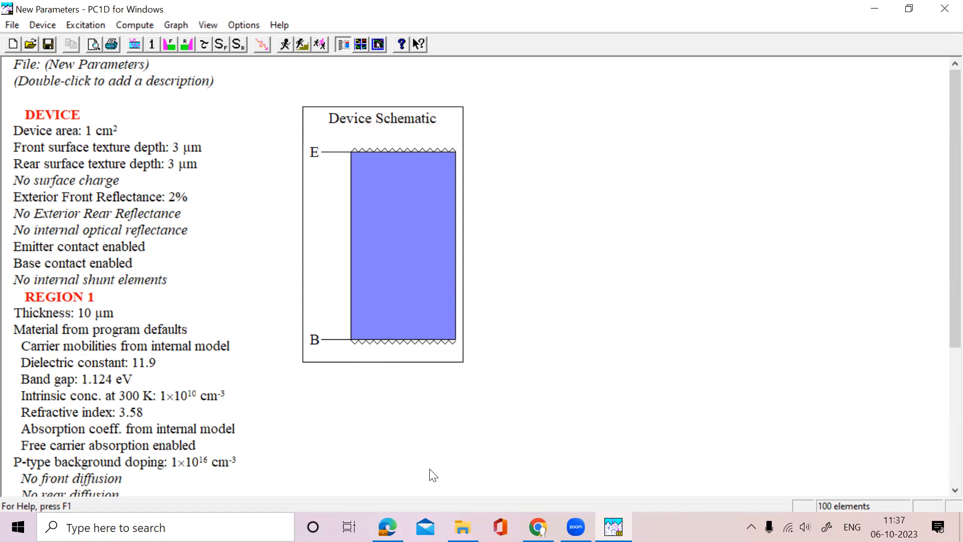
Step: Switch to the drawing PDF in Edge and sketch a box labelled Si 3.3 on the blank page 27
{"action": "left_click", "coordinate": [387, 527]}
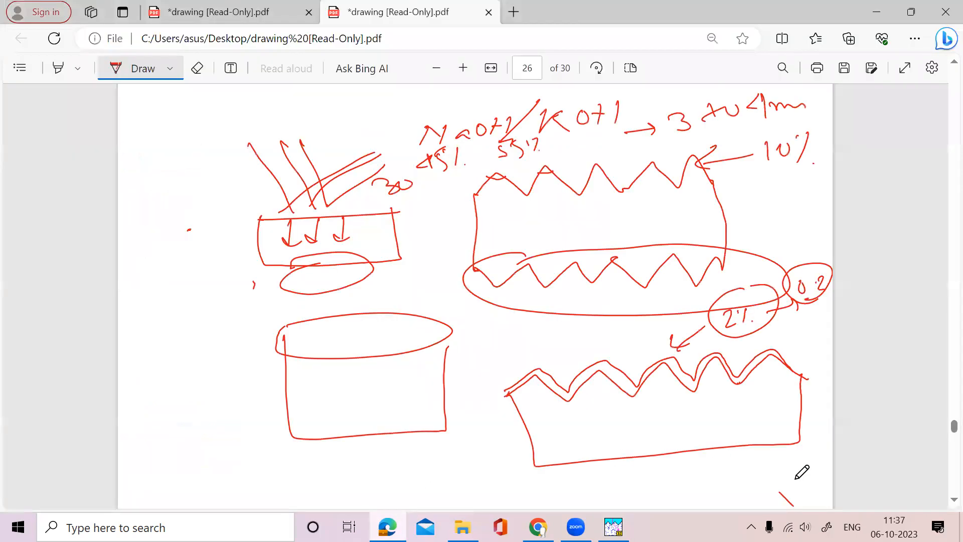
{"action": "scroll", "coordinate": [942, 504], "scroll_direction": "down", "scroll_amount": 1}
{"action": "scroll", "coordinate": [941, 504], "scroll_direction": "down", "scroll_amount": 10}
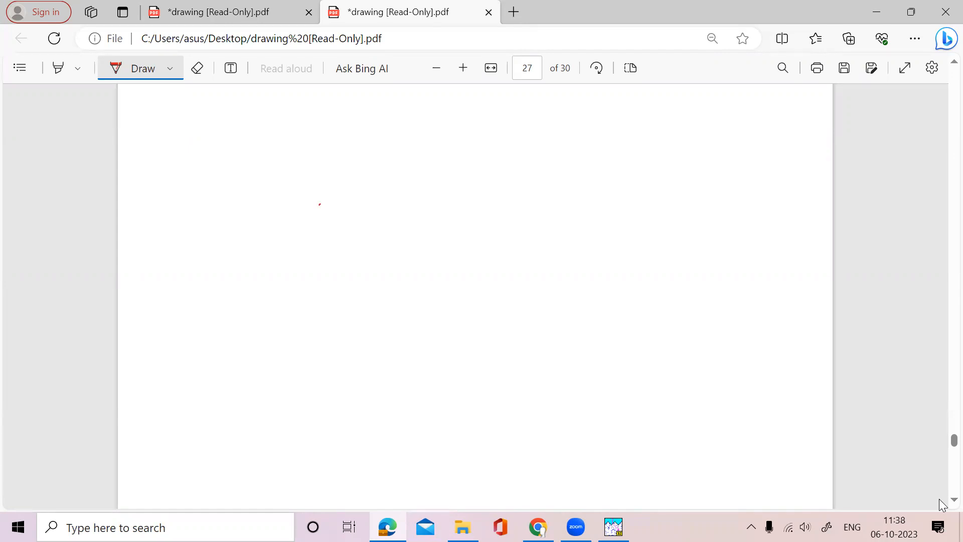
{"action": "left_click_drag", "start_coordinate": [324, 207], "coordinate": [485, 180]}
{"action": "left_click_drag", "start_coordinate": [324, 206], "coordinate": [485, 239]}
{"action": "left_click_drag", "start_coordinate": [462, 179], "coordinate": [472, 237]}
{"action": "mouse_move", "coordinate": [373, 213]}
{"action": "left_mouse_down"}
{"action": "mouse_move", "coordinate": [377, 229]}
{"action": "mouse_move", "coordinate": [396, 231]}
{"action": "left_mouse_up"}
{"action": "left_click_drag", "start_coordinate": [379, 213], "coordinate": [383, 212]}
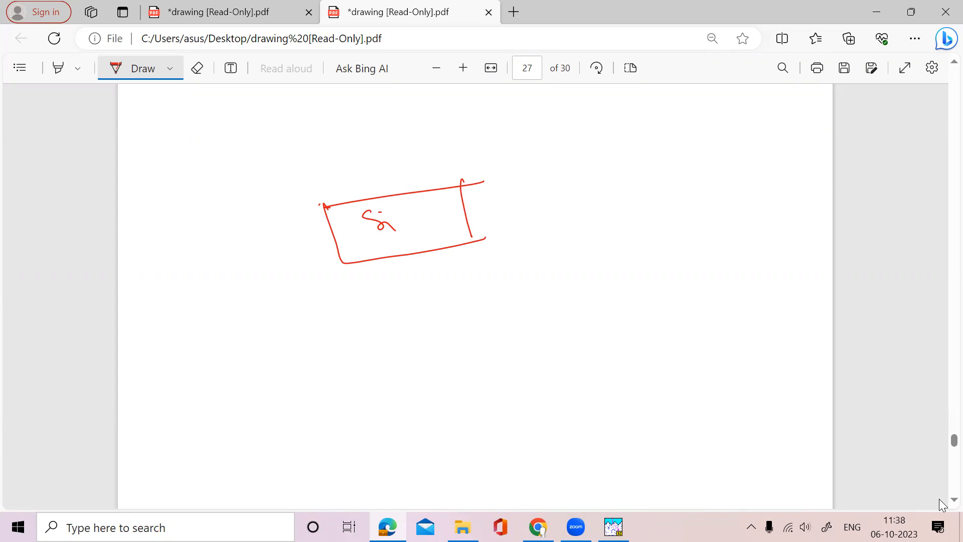
{"action": "mouse_move", "coordinate": [416, 223]}
{"action": "left_mouse_down"}
{"action": "mouse_move", "coordinate": [430, 235]}
{"action": "mouse_move", "coordinate": [454, 231]}
{"action": "left_mouse_up"}
{"action": "left_click", "coordinate": [440, 222]}
Step: Write Air 1 above the silicon box, and label the air R1 and the silicon R3
{"action": "mouse_move", "coordinate": [370, 117]}
{"action": "left_mouse_down"}
{"action": "mouse_move", "coordinate": [381, 139]}
{"action": "mouse_move", "coordinate": [386, 132]}
{"action": "mouse_move", "coordinate": [372, 126]}
{"action": "mouse_move", "coordinate": [371, 139]}
{"action": "left_mouse_up"}
{"action": "mouse_move", "coordinate": [370, 138]}
{"action": "left_mouse_down"}
{"action": "mouse_move", "coordinate": [394, 132]}
{"action": "mouse_move", "coordinate": [382, 127]}
{"action": "left_mouse_up"}
{"action": "left_click_drag", "start_coordinate": [399, 121], "coordinate": [420, 116]}
{"action": "left_click", "coordinate": [395, 110]}
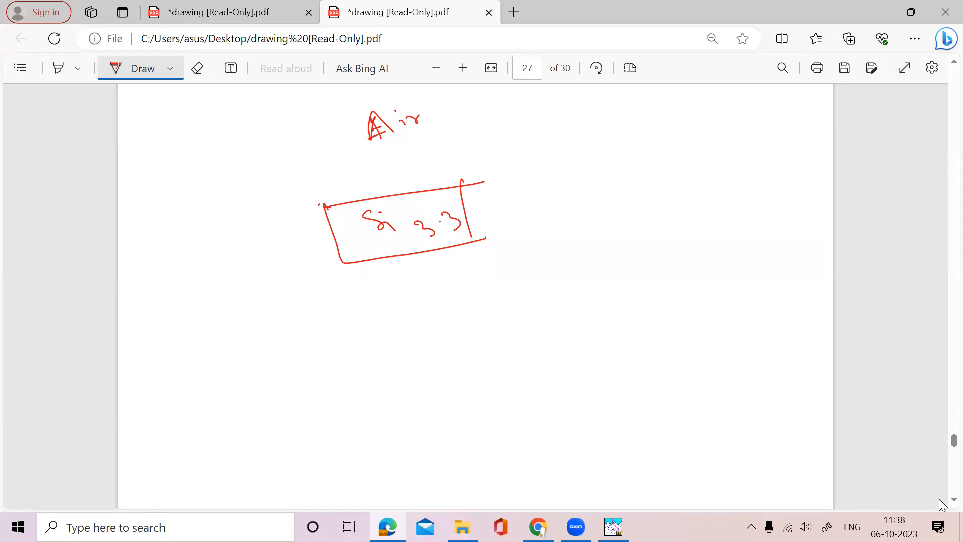
{"action": "left_click_drag", "start_coordinate": [445, 111], "coordinate": [453, 126]}
{"action": "left_click_drag", "start_coordinate": [300, 142], "coordinate": [307, 157]}
{"action": "left_click_drag", "start_coordinate": [297, 140], "coordinate": [333, 136]}
{"action": "mouse_move", "coordinate": [279, 257]}
{"action": "left_mouse_down"}
{"action": "mouse_move", "coordinate": [272, 236]}
{"action": "mouse_move", "coordinate": [287, 268]}
{"action": "mouse_move", "coordinate": [307, 256]}
{"action": "mouse_move", "coordinate": [304, 267]}
{"action": "left_mouse_up"}
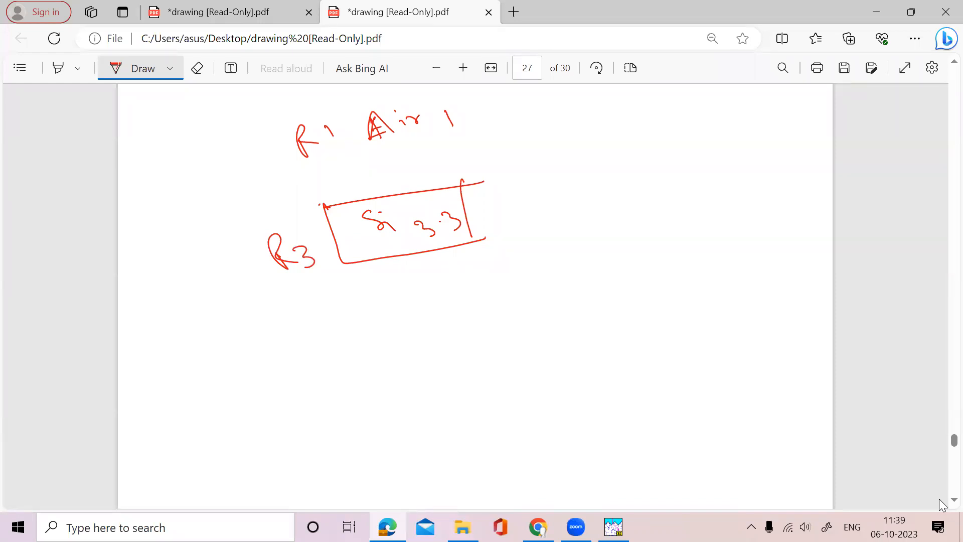
Step: Write the formula R2 = √(1×3.3) beside the air label and circle it
{"action": "mouse_move", "coordinate": [567, 143]}
{"action": "left_mouse_down"}
{"action": "mouse_move", "coordinate": [573, 177]}
{"action": "mouse_move", "coordinate": [568, 162]}
{"action": "mouse_move", "coordinate": [619, 176]}
{"action": "mouse_move", "coordinate": [638, 156]}
{"action": "left_mouse_up"}
{"action": "mouse_move", "coordinate": [621, 170]}
{"action": "left_mouse_down"}
{"action": "mouse_move", "coordinate": [663, 133]}
{"action": "mouse_move", "coordinate": [753, 123]}
{"action": "left_mouse_up"}
{"action": "mouse_move", "coordinate": [682, 147]}
{"action": "left_mouse_down"}
{"action": "mouse_move", "coordinate": [685, 161]}
{"action": "mouse_move", "coordinate": [709, 161]}
{"action": "left_mouse_up"}
{"action": "mouse_move", "coordinate": [710, 145]}
{"action": "left_mouse_down"}
{"action": "mouse_move", "coordinate": [694, 156]}
{"action": "mouse_move", "coordinate": [722, 162]}
{"action": "mouse_move", "coordinate": [748, 144]}
{"action": "mouse_move", "coordinate": [745, 158]}
{"action": "left_mouse_up"}
{"action": "left_click", "coordinate": [738, 147]}
{"action": "mouse_move", "coordinate": [564, 191]}
{"action": "left_mouse_down"}
{"action": "mouse_move", "coordinate": [723, 105]}
{"action": "mouse_move", "coordinate": [572, 173]}
{"action": "left_mouse_up"}
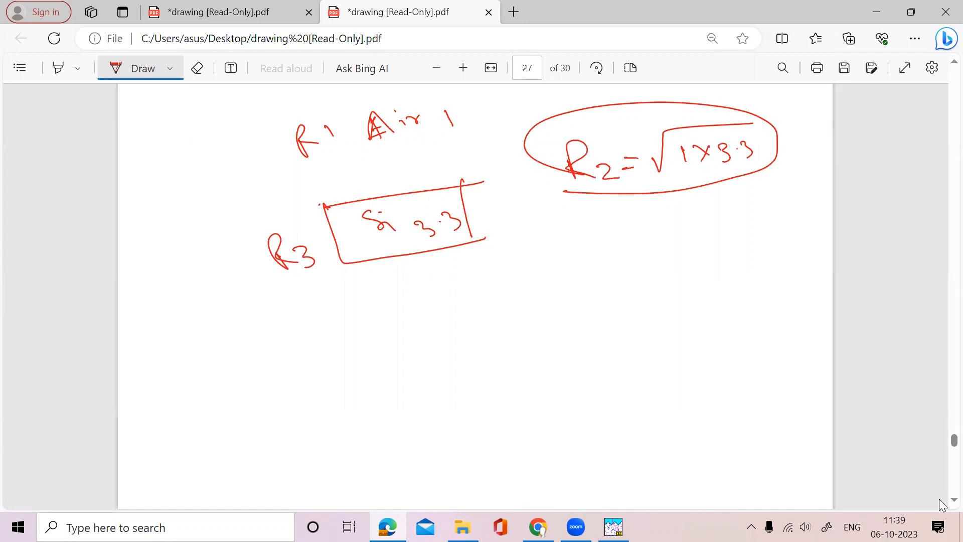
Step: List the coating materials SiO2, Al2O3, ZnO and AZnO under the R2 formula, circle Al2O3 and add a tick mark by the formula
{"action": "mouse_move", "coordinate": [544, 264]}
{"action": "left_mouse_down"}
{"action": "mouse_move", "coordinate": [549, 289]}
{"action": "mouse_move", "coordinate": [575, 272]}
{"action": "mouse_move", "coordinate": [619, 268]}
{"action": "left_mouse_up"}
{"action": "mouse_move", "coordinate": [638, 261]}
{"action": "left_mouse_down"}
{"action": "mouse_move", "coordinate": [642, 271]}
{"action": "mouse_move", "coordinate": [690, 236]}
{"action": "mouse_move", "coordinate": [679, 238]}
{"action": "left_mouse_up"}
{"action": "left_click_drag", "start_coordinate": [685, 216], "coordinate": [720, 241]}
{"action": "mouse_move", "coordinate": [728, 208]}
{"action": "left_mouse_down"}
{"action": "mouse_move", "coordinate": [737, 226]}
{"action": "mouse_move", "coordinate": [757, 232]}
{"action": "left_mouse_up"}
{"action": "mouse_move", "coordinate": [618, 310]}
{"action": "left_mouse_down"}
{"action": "mouse_move", "coordinate": [628, 330]}
{"action": "mouse_move", "coordinate": [647, 325]}
{"action": "left_mouse_up"}
{"action": "left_click_drag", "start_coordinate": [654, 313], "coordinate": [673, 311]}
{"action": "mouse_move", "coordinate": [678, 290]}
{"action": "left_mouse_down"}
{"action": "mouse_move", "coordinate": [670, 297]}
{"action": "mouse_move", "coordinate": [679, 290]}
{"action": "mouse_move", "coordinate": [701, 309]}
{"action": "left_mouse_up"}
{"action": "mouse_move", "coordinate": [725, 264]}
{"action": "left_mouse_down"}
{"action": "mouse_move", "coordinate": [722, 274]}
{"action": "mouse_move", "coordinate": [731, 258]}
{"action": "left_mouse_up"}
{"action": "left_click_drag", "start_coordinate": [718, 275], "coordinate": [739, 260]}
{"action": "mouse_move", "coordinate": [743, 254]}
{"action": "left_mouse_down"}
{"action": "mouse_move", "coordinate": [759, 271]}
{"action": "mouse_move", "coordinate": [779, 256]}
{"action": "left_mouse_up"}
{"action": "mouse_move", "coordinate": [781, 236]}
{"action": "left_mouse_down"}
{"action": "mouse_move", "coordinate": [784, 248]}
{"action": "mouse_move", "coordinate": [796, 241]}
{"action": "left_mouse_up"}
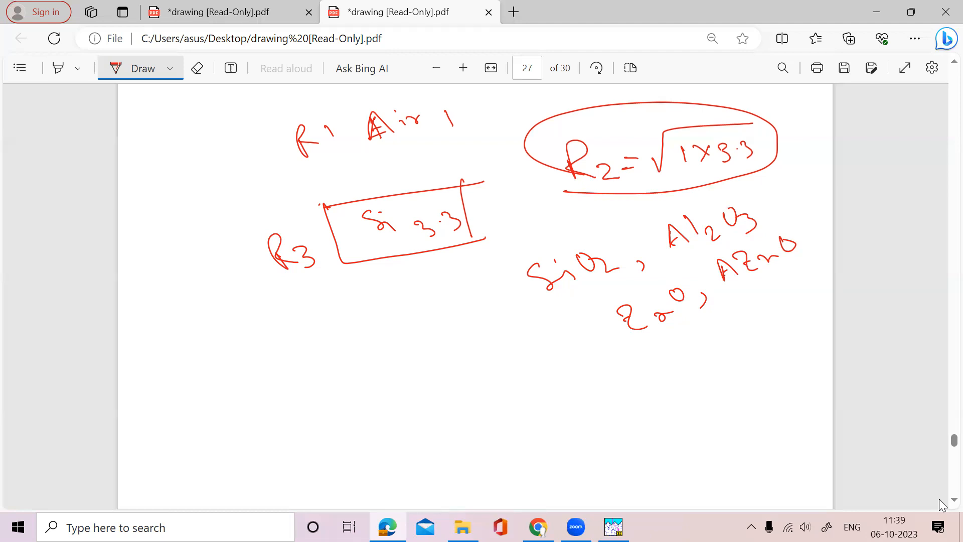
{"action": "mouse_move", "coordinate": [668, 263]}
{"action": "left_mouse_down"}
{"action": "mouse_move", "coordinate": [686, 262]}
{"action": "mouse_move", "coordinate": [781, 199]}
{"action": "mouse_move", "coordinate": [646, 246]}
{"action": "mouse_move", "coordinate": [687, 263]}
{"action": "left_mouse_up"}
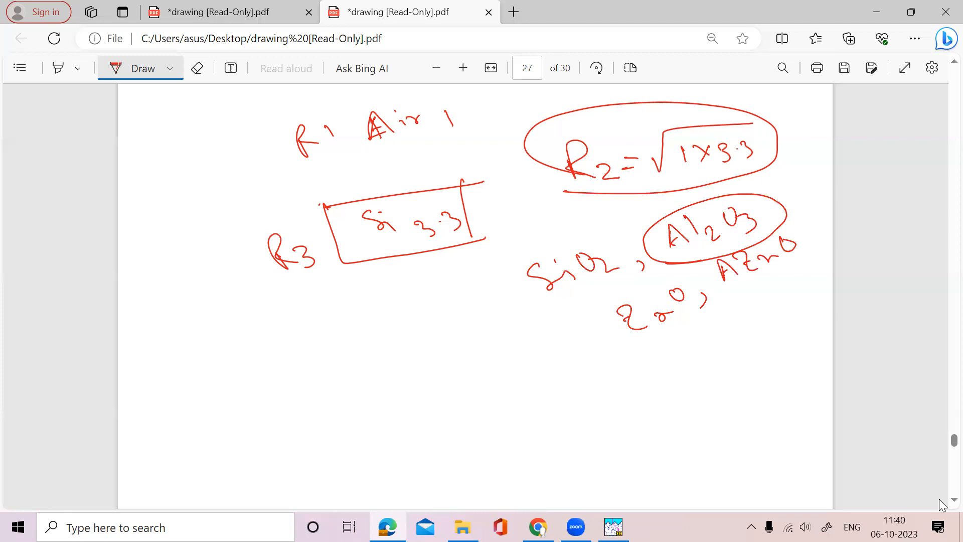
{"action": "left_click_drag", "start_coordinate": [528, 214], "coordinate": [589, 191]}
Step: Write the coating thickness formula d1 = λ0/4n1 below the silicon box
{"action": "mouse_move", "coordinate": [259, 359]}
{"action": "left_mouse_down"}
{"action": "mouse_move", "coordinate": [259, 374]}
{"action": "mouse_move", "coordinate": [277, 378]}
{"action": "left_mouse_up"}
{"action": "mouse_move", "coordinate": [287, 363]}
{"action": "left_mouse_down"}
{"action": "mouse_move", "coordinate": [300, 376]}
{"action": "mouse_move", "coordinate": [307, 349]}
{"action": "mouse_move", "coordinate": [318, 346]}
{"action": "left_mouse_up"}
{"action": "left_click_drag", "start_coordinate": [316, 359], "coordinate": [423, 311]}
{"action": "mouse_move", "coordinate": [338, 295]}
{"action": "left_mouse_down"}
{"action": "mouse_move", "coordinate": [360, 311]}
{"action": "mouse_move", "coordinate": [350, 318]}
{"action": "mouse_move", "coordinate": [374, 299]}
{"action": "left_mouse_up"}
{"action": "mouse_move", "coordinate": [377, 337]}
{"action": "left_mouse_down"}
{"action": "mouse_move", "coordinate": [367, 358]}
{"action": "mouse_move", "coordinate": [387, 353]}
{"action": "left_mouse_up"}
{"action": "mouse_move", "coordinate": [380, 337]}
{"action": "left_mouse_down"}
{"action": "mouse_move", "coordinate": [400, 359]}
{"action": "mouse_move", "coordinate": [403, 334]}
{"action": "mouse_move", "coordinate": [423, 337]}
{"action": "left_mouse_up"}
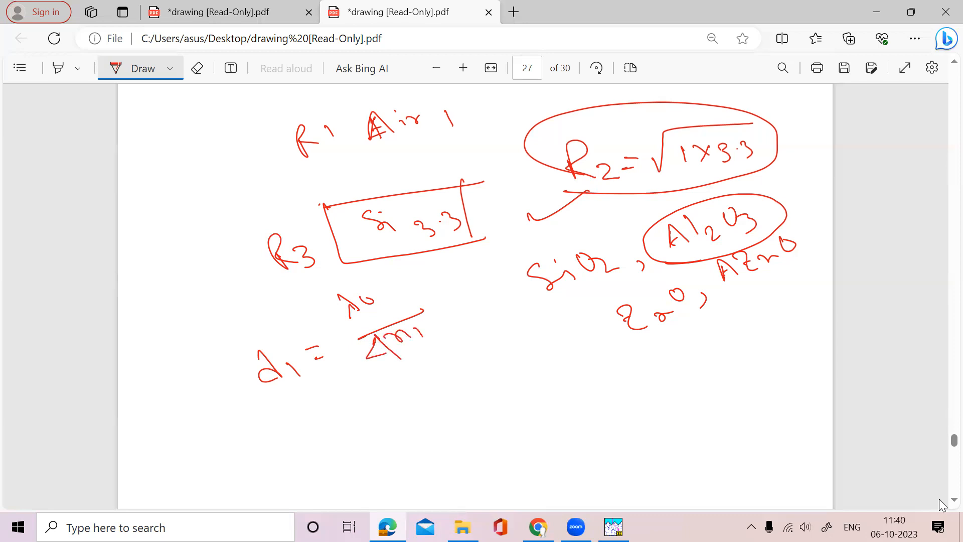
Step: Annotate n1 as the refractive index and λ0 with 570/560, circle λ0, and begin the result line below with an equals sign and 7
{"action": "mouse_move", "coordinate": [412, 340]}
{"action": "left_mouse_down"}
{"action": "mouse_move", "coordinate": [449, 343]}
{"action": "mouse_move", "coordinate": [413, 351]}
{"action": "mouse_move", "coordinate": [479, 316]}
{"action": "mouse_move", "coordinate": [505, 317]}
{"action": "left_mouse_up"}
{"action": "mouse_move", "coordinate": [375, 300]}
{"action": "left_mouse_down"}
{"action": "mouse_move", "coordinate": [403, 288]}
{"action": "mouse_move", "coordinate": [392, 302]}
{"action": "left_mouse_up"}
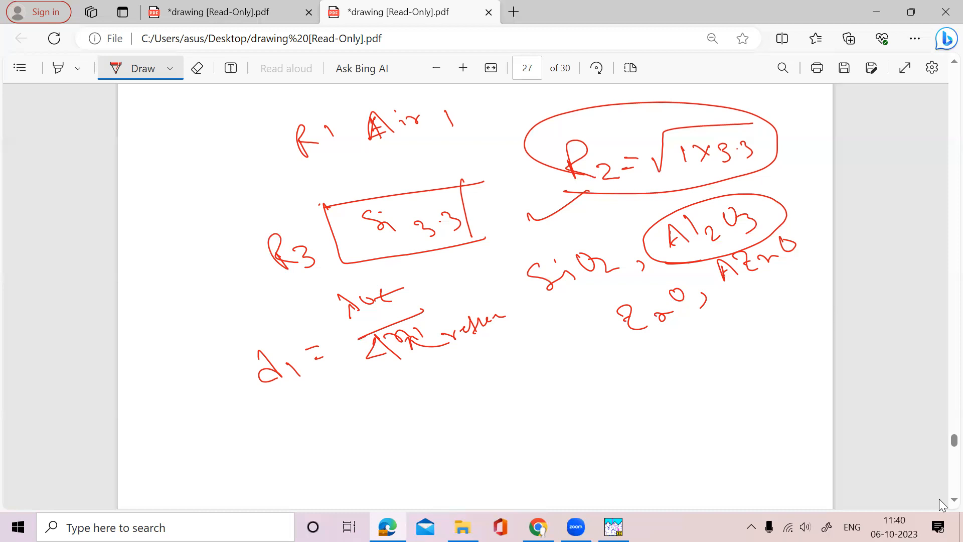
{"action": "mouse_move", "coordinate": [417, 289]}
{"action": "left_mouse_down"}
{"action": "mouse_move", "coordinate": [453, 269]}
{"action": "mouse_move", "coordinate": [468, 277]}
{"action": "mouse_move", "coordinate": [463, 258]}
{"action": "mouse_move", "coordinate": [492, 261]}
{"action": "mouse_move", "coordinate": [493, 248]}
{"action": "mouse_move", "coordinate": [505, 255]}
{"action": "left_mouse_up"}
{"action": "mouse_move", "coordinate": [527, 231]}
{"action": "left_mouse_down"}
{"action": "mouse_move", "coordinate": [522, 243]}
{"action": "mouse_move", "coordinate": [532, 248]}
{"action": "left_mouse_up"}
{"action": "mouse_move", "coordinate": [545, 222]}
{"action": "left_mouse_down"}
{"action": "mouse_move", "coordinate": [542, 235]}
{"action": "mouse_move", "coordinate": [560, 225]}
{"action": "left_mouse_up"}
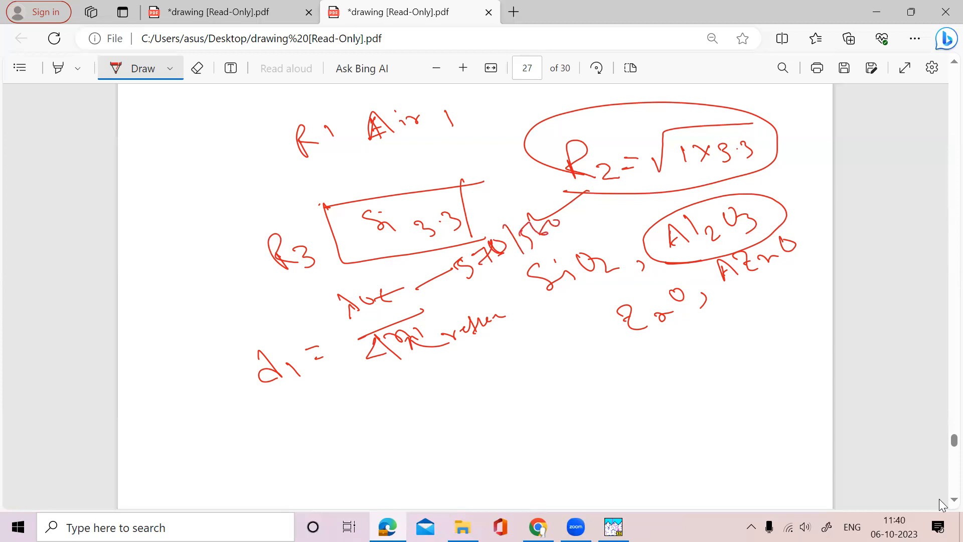
{"action": "mouse_move", "coordinate": [371, 279]}
{"action": "left_mouse_down"}
{"action": "mouse_move", "coordinate": [341, 282]}
{"action": "mouse_move", "coordinate": [398, 306]}
{"action": "mouse_move", "coordinate": [387, 284]}
{"action": "left_mouse_up"}
{"action": "left_click_drag", "start_coordinate": [383, 416], "coordinate": [401, 407]}
{"action": "mouse_move", "coordinate": [391, 428]}
{"action": "left_mouse_down"}
{"action": "mouse_move", "coordinate": [454, 404]}
{"action": "mouse_move", "coordinate": [443, 401]}
{"action": "left_mouse_up"}
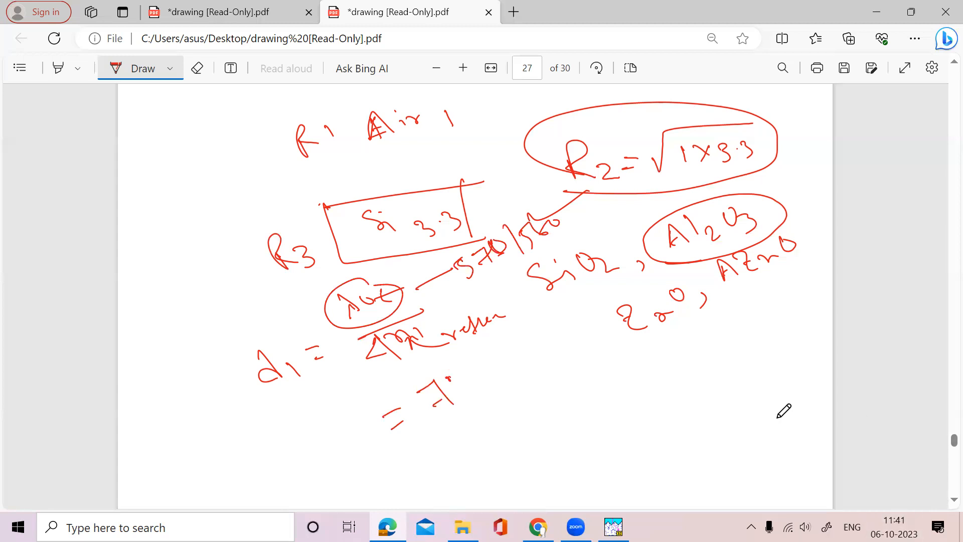
Step: Switch to PC1D and review the front external reflectance options without changing them
{"action": "left_click", "coordinate": [614, 527]}
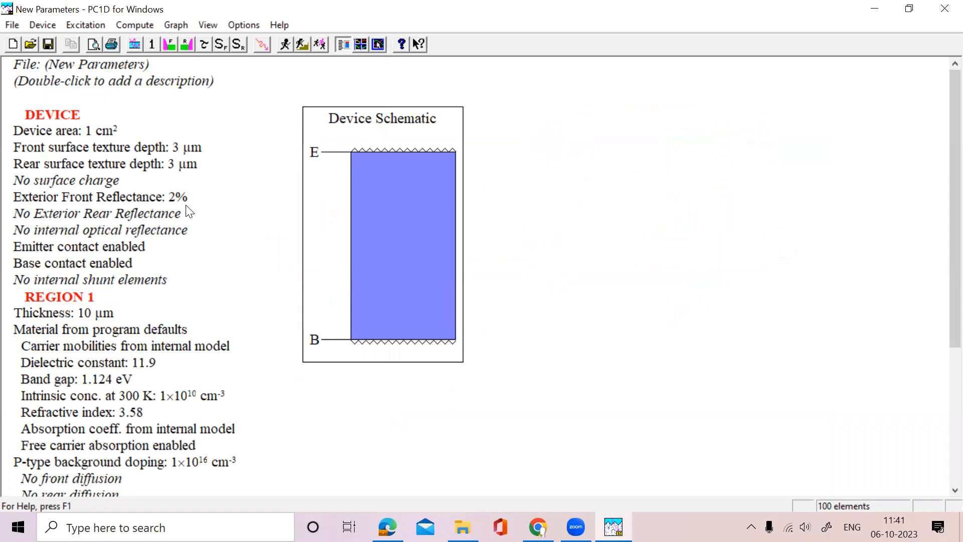
{"action": "double_click", "coordinate": [148, 198]}
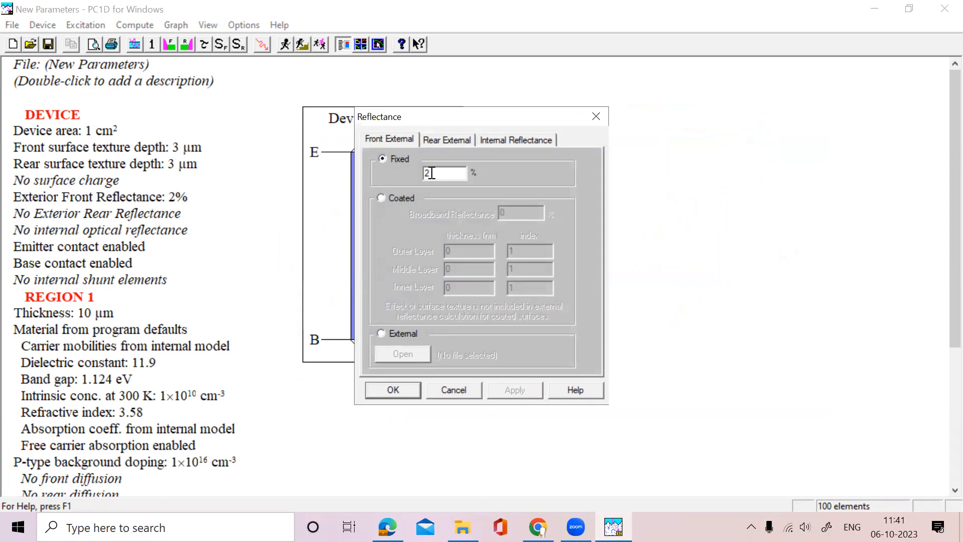
{"action": "left_click", "coordinate": [596, 117]}
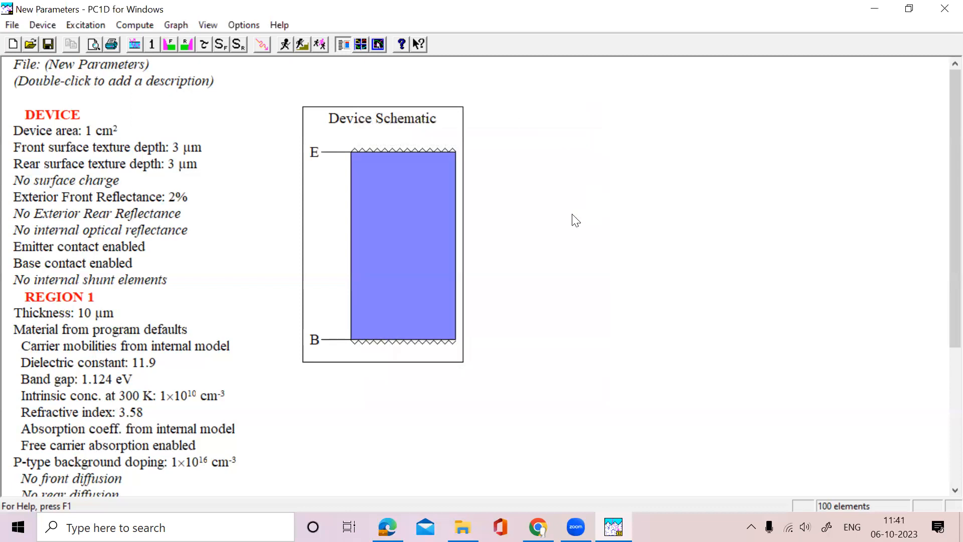
Step: Set the Region 1 thickness to 200 µm
{"action": "double_click", "coordinate": [56, 310]}
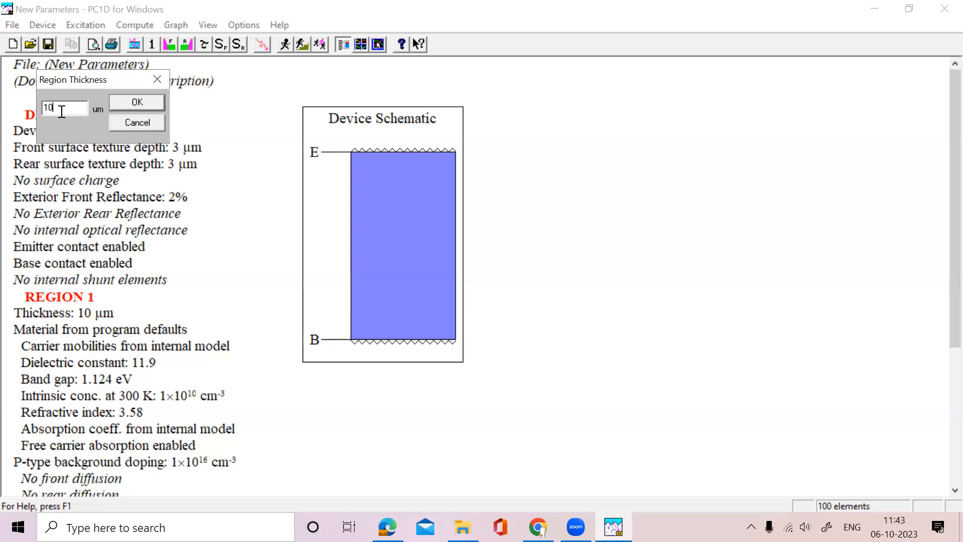
{"action": "key", "text": "BackSpace"}
{"action": "key", "text": "BackSpace"}
{"action": "type", "text": "200"}
{"action": "left_click", "coordinate": [153, 103]}
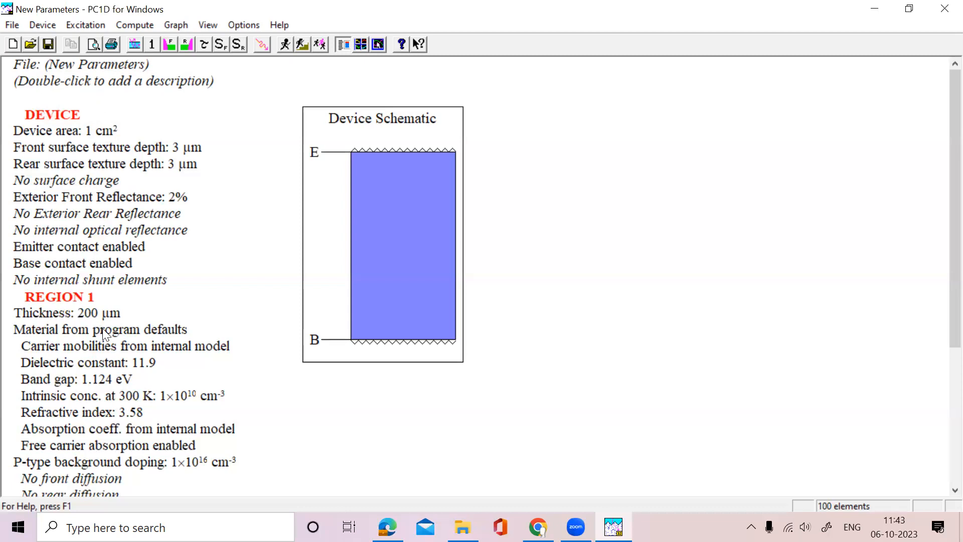
Step: Load the SI material file for Region 1
{"action": "double_click", "coordinate": [73, 328]}
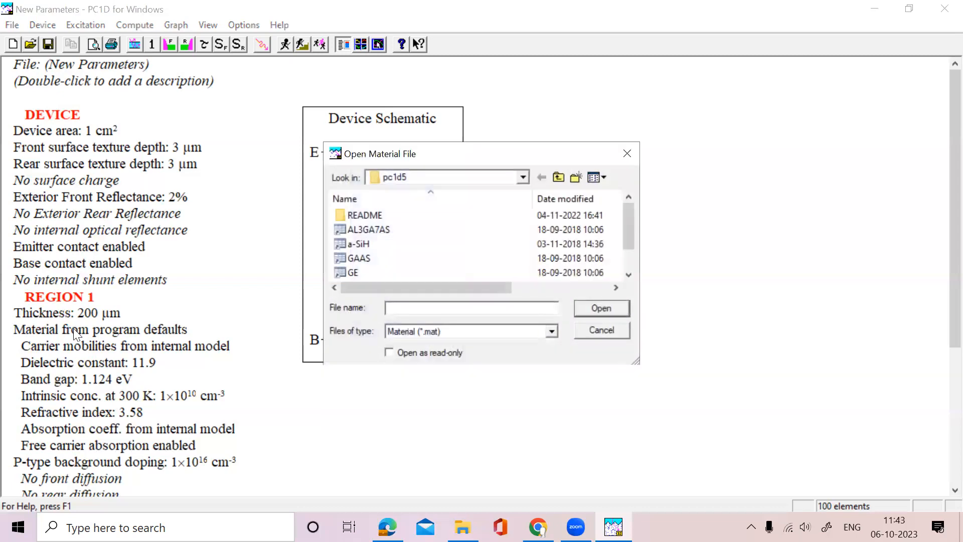
{"action": "double_click", "coordinate": [628, 274]}
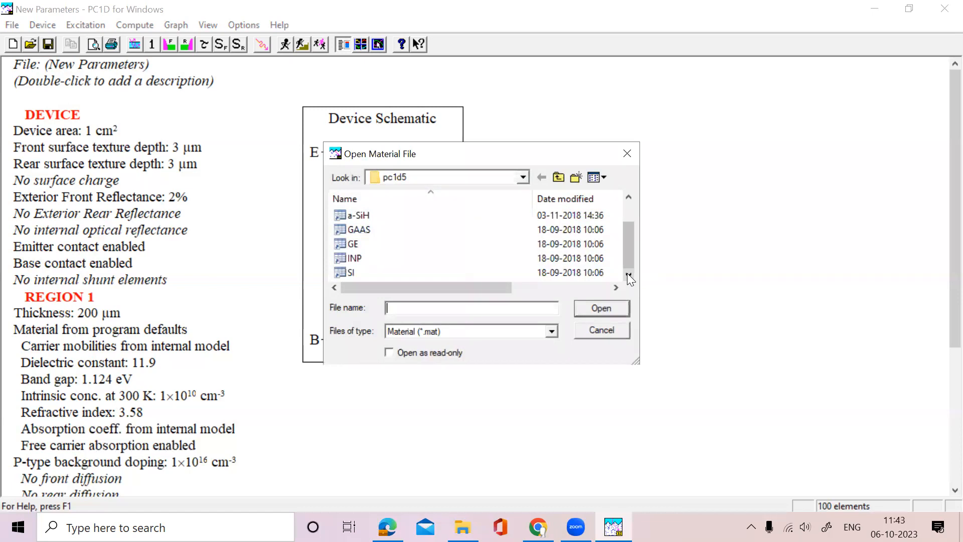
{"action": "left_click", "coordinate": [572, 272]}
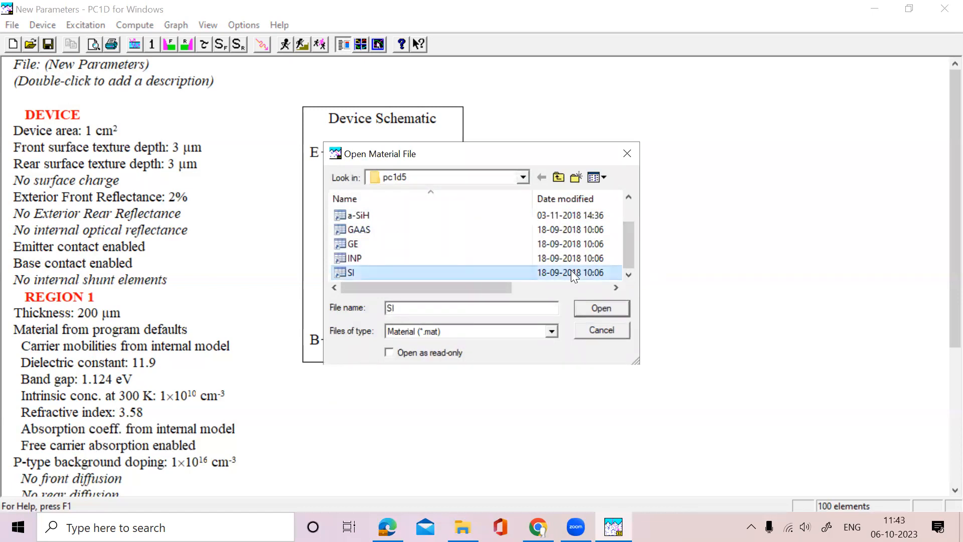
{"action": "left_click", "coordinate": [614, 310]}
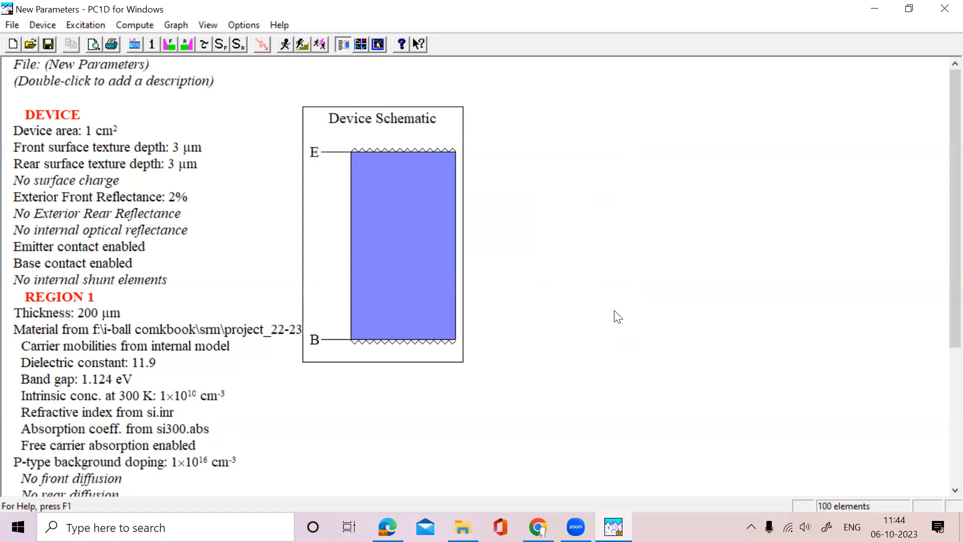
{"action": "left_click", "coordinate": [388, 527]}
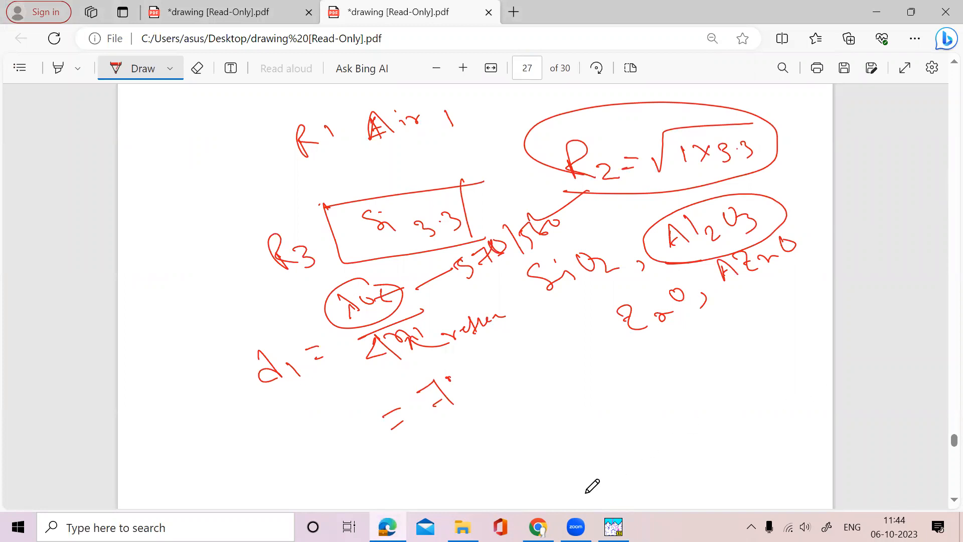
{"action": "left_click", "coordinate": [613, 527]}
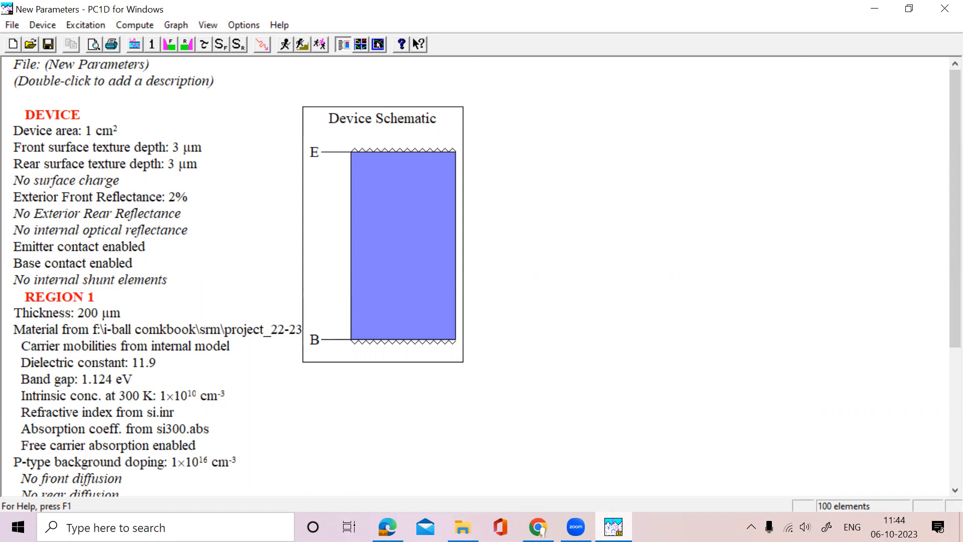
Step: Enable an n-type first front diffusion in Region 1 and set its sheet resistance to 50 ohms/square
{"action": "scroll", "coordinate": [941, 493], "scroll_direction": "down", "scroll_amount": 1}
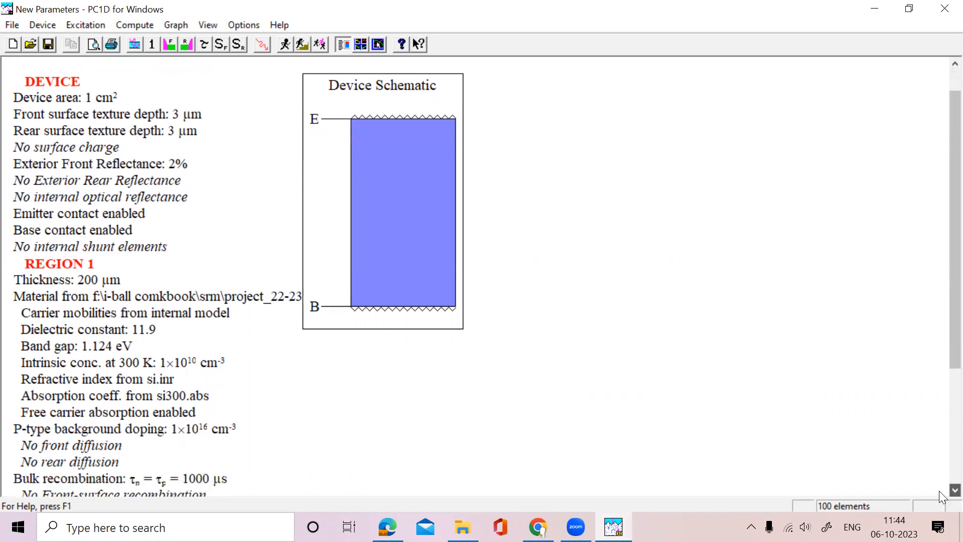
{"action": "scroll", "coordinate": [941, 496], "scroll_direction": "down", "scroll_amount": 1}
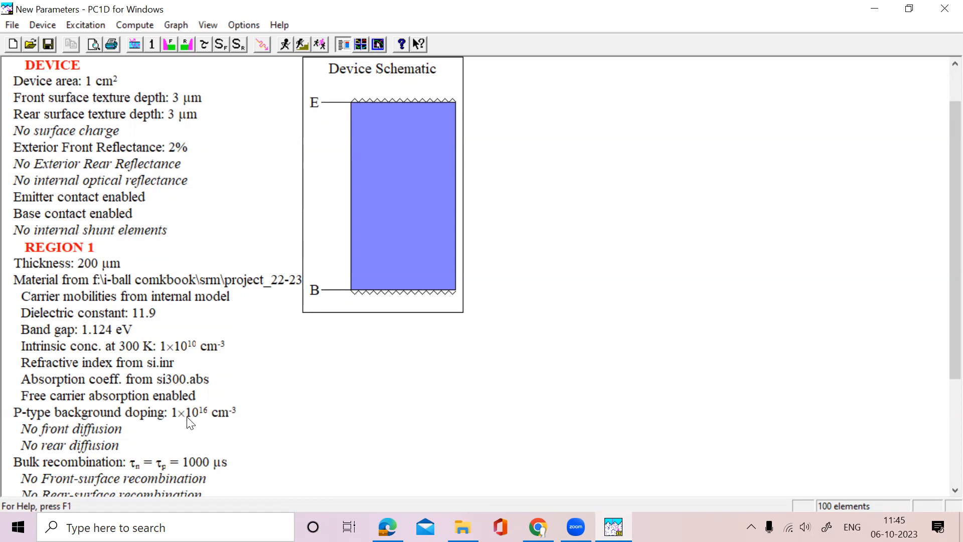
{"action": "double_click", "coordinate": [102, 435]}
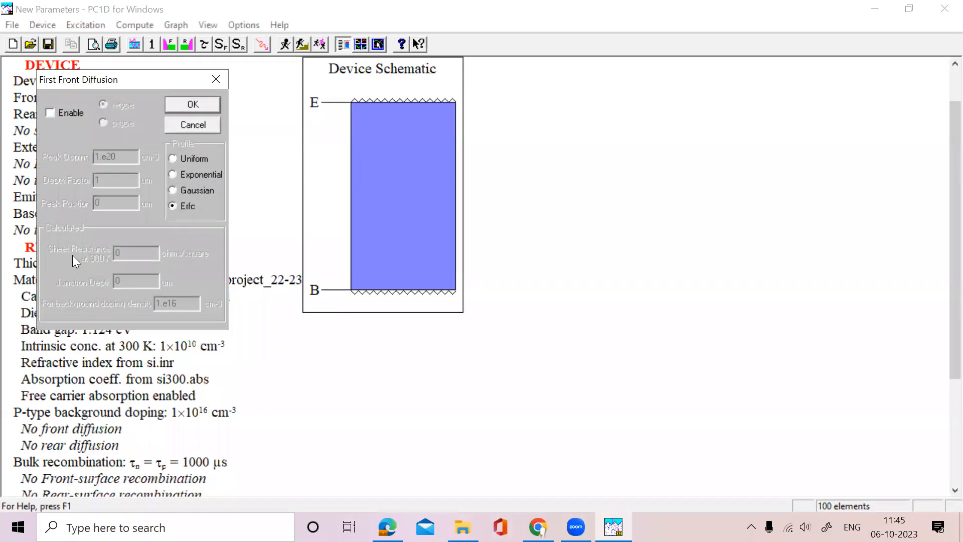
{"action": "left_click", "coordinate": [50, 112]}
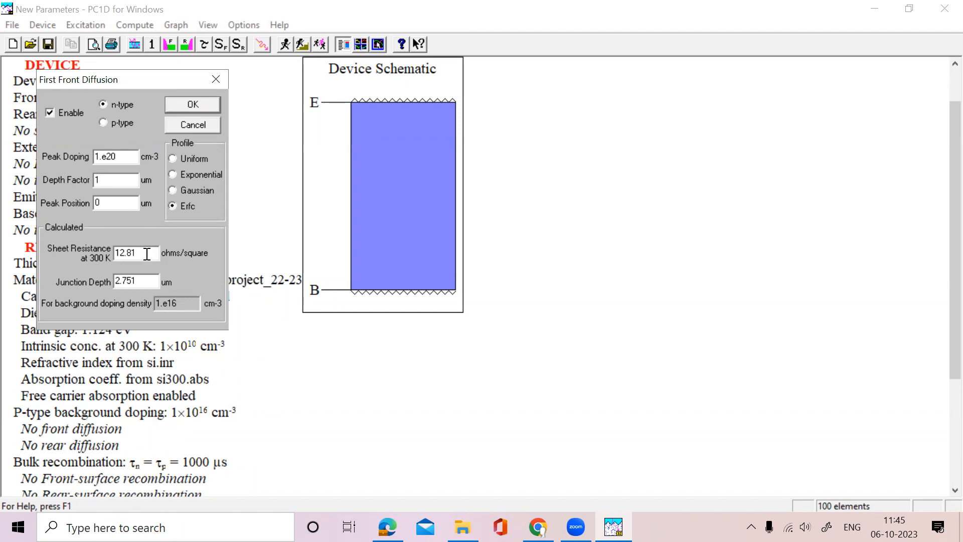
{"action": "left_click", "coordinate": [144, 252]}
{"action": "key", "text": "BackSpace"}
{"action": "key", "text": "BackSpace"}
{"action": "key", "text": "BackSpace"}
{"action": "key", "text": "BackSpace"}
{"action": "key", "text": "BackSpace"}
{"action": "type", "text": "50"}
Step: Set the front diffusion's junction depth to 0.3 µm and apply the diffusion settings
{"action": "left_click", "coordinate": [149, 281]}
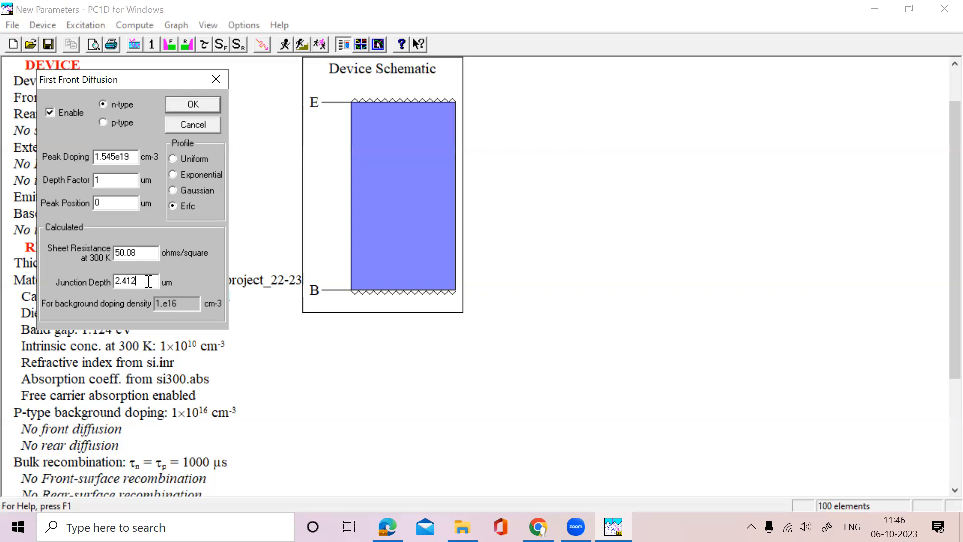
{"action": "key", "text": "BackSpace"}
{"action": "key", "text": "BackSpace"}
{"action": "key", "text": "BackSpace"}
{"action": "key", "text": "BackSpace"}
{"action": "key", "text": "BackSpace"}
{"action": "type", "text": "0.3"}
{"action": "left_click", "coordinate": [200, 103]}
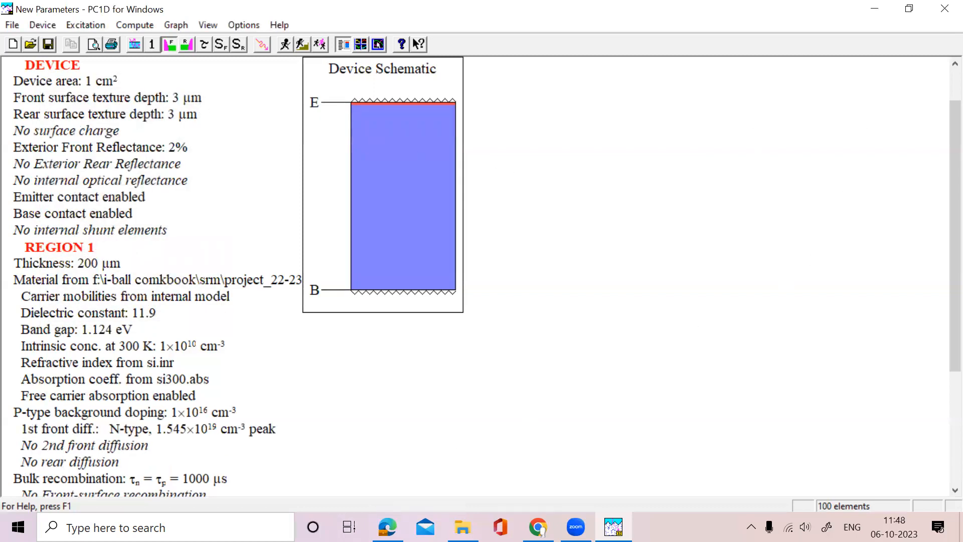
Step: Return to the drawing PDF in Edge and sketch a wafer on page 28 with zigzag front and rear surfaces and a thin front layer
{"action": "left_click", "coordinate": [387, 527]}
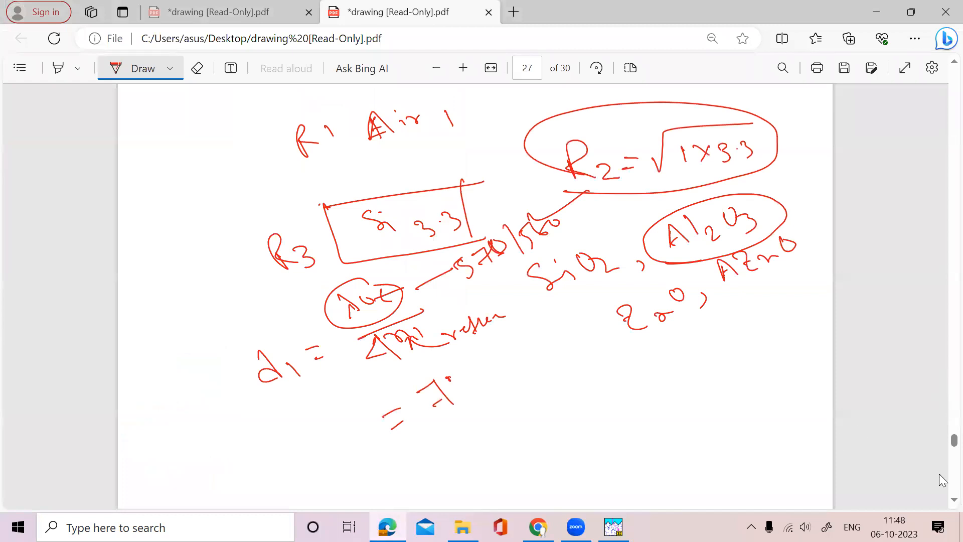
{"action": "scroll", "coordinate": [940, 475], "scroll_direction": "down", "scroll_amount": 5}
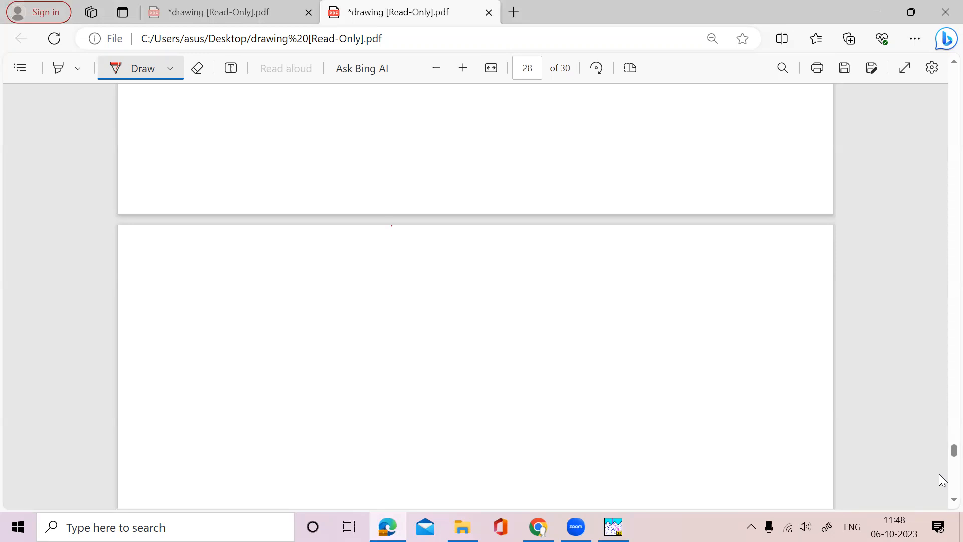
{"action": "left_click_drag", "start_coordinate": [303, 358], "coordinate": [312, 398]}
{"action": "mouse_move", "coordinate": [303, 357]}
{"action": "left_mouse_down"}
{"action": "mouse_move", "coordinate": [312, 341]}
{"action": "mouse_move", "coordinate": [352, 348]}
{"action": "mouse_move", "coordinate": [455, 299]}
{"action": "mouse_move", "coordinate": [478, 321]}
{"action": "mouse_move", "coordinate": [486, 291]}
{"action": "mouse_move", "coordinate": [530, 307]}
{"action": "mouse_move", "coordinate": [541, 349]}
{"action": "left_mouse_up"}
{"action": "left_click_drag", "start_coordinate": [305, 399], "coordinate": [536, 346]}
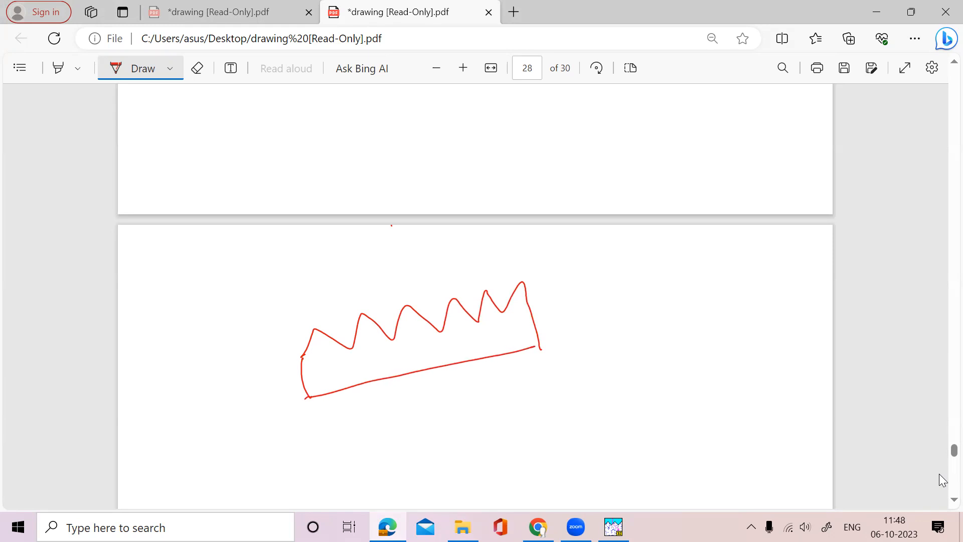
{"action": "mouse_move", "coordinate": [308, 396]}
{"action": "left_mouse_down"}
{"action": "mouse_move", "coordinate": [477, 385]}
{"action": "mouse_move", "coordinate": [541, 348]}
{"action": "left_mouse_up"}
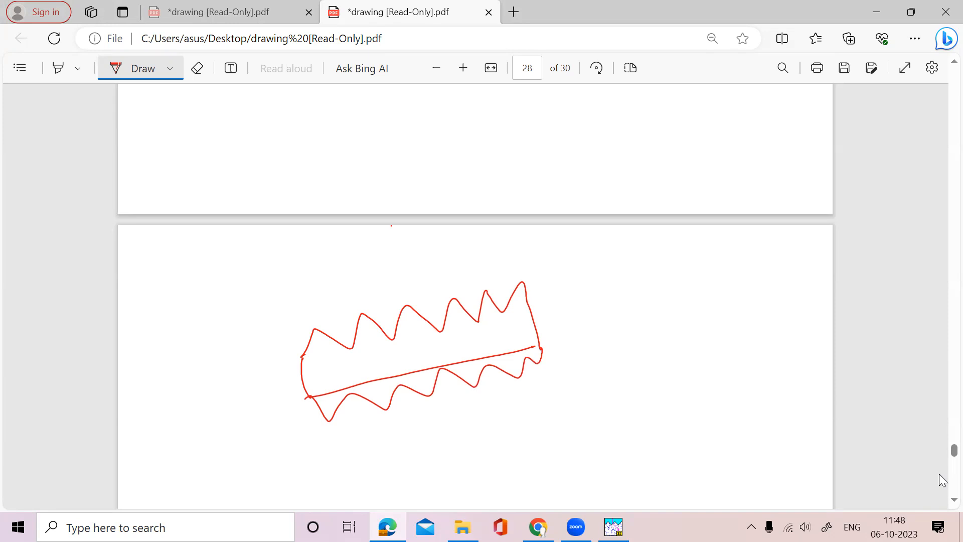
{"action": "mouse_move", "coordinate": [300, 352]}
{"action": "left_mouse_down"}
{"action": "mouse_move", "coordinate": [319, 321]}
{"action": "mouse_move", "coordinate": [341, 333]}
{"action": "mouse_move", "coordinate": [355, 310]}
{"action": "mouse_move", "coordinate": [377, 312]}
{"action": "mouse_move", "coordinate": [387, 327]}
{"action": "mouse_move", "coordinate": [411, 299]}
{"action": "mouse_move", "coordinate": [440, 324]}
{"action": "mouse_move", "coordinate": [449, 296]}
{"action": "mouse_move", "coordinate": [508, 296]}
{"action": "mouse_move", "coordinate": [522, 278]}
{"action": "left_mouse_up"}
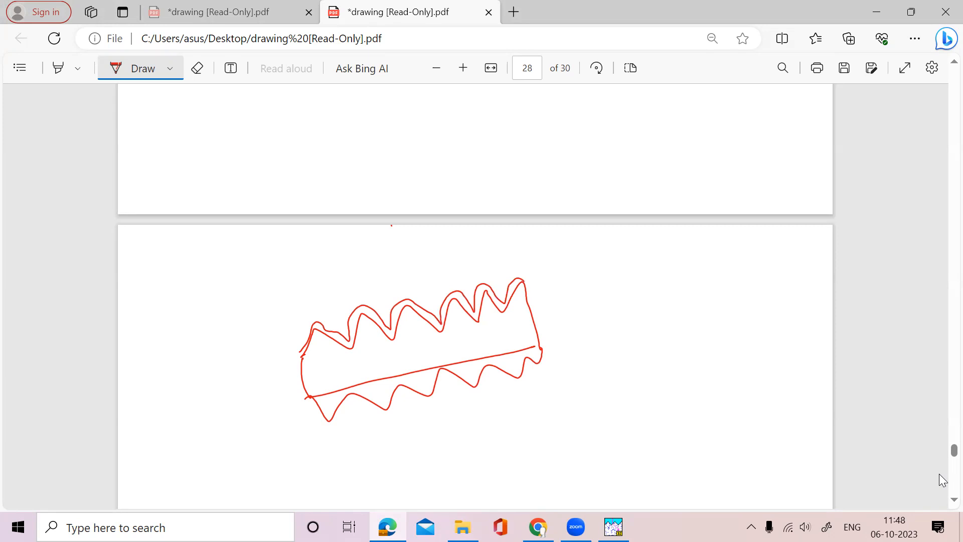
Step: Label the thin front layer n and the wafer body p, and write POCl3 underlined beside the sketch
{"action": "left_click_drag", "start_coordinate": [429, 313], "coordinate": [432, 281]}
{"action": "left_click_drag", "start_coordinate": [411, 352], "coordinate": [407, 342]}
{"action": "left_click_drag", "start_coordinate": [621, 312], "coordinate": [631, 336]}
{"action": "mouse_move", "coordinate": [622, 315]}
{"action": "left_mouse_down"}
{"action": "mouse_move", "coordinate": [633, 305]}
{"action": "mouse_move", "coordinate": [625, 318]}
{"action": "mouse_move", "coordinate": [658, 308]}
{"action": "mouse_move", "coordinate": [681, 314]}
{"action": "mouse_move", "coordinate": [672, 314]}
{"action": "left_mouse_up"}
{"action": "mouse_move", "coordinate": [689, 284]}
{"action": "left_mouse_down"}
{"action": "mouse_move", "coordinate": [694, 307]}
{"action": "mouse_move", "coordinate": [716, 297]}
{"action": "mouse_move", "coordinate": [709, 314]}
{"action": "left_mouse_up"}
{"action": "left_click_drag", "start_coordinate": [608, 353], "coordinate": [732, 308]}
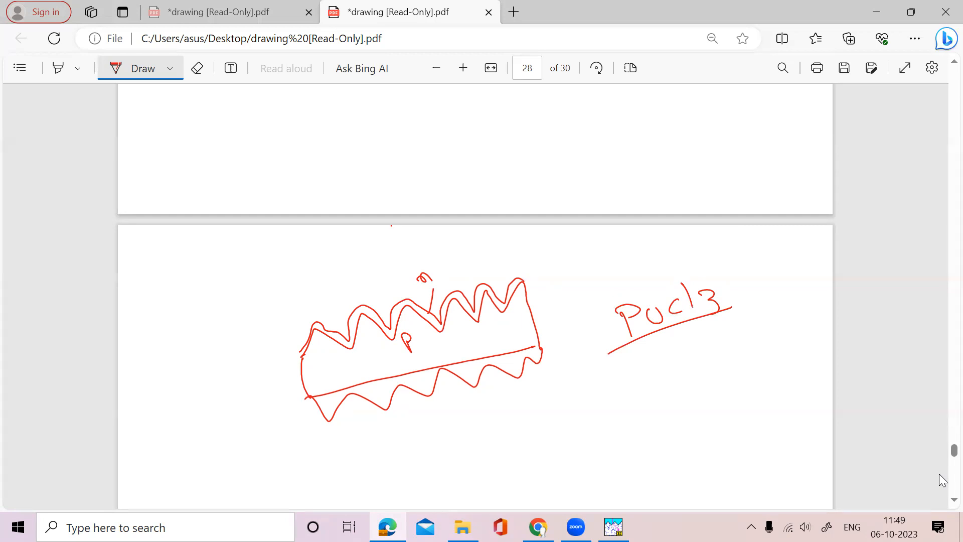
Step: Circle the P of POCl3 and sketch a sloping diffusion tube with four wafers and a rounded end below it
{"action": "mouse_move", "coordinate": [623, 285]}
{"action": "left_mouse_down"}
{"action": "mouse_move", "coordinate": [615, 290]}
{"action": "mouse_move", "coordinate": [662, 308]}
{"action": "mouse_move", "coordinate": [630, 283]}
{"action": "left_mouse_up"}
{"action": "left_click_drag", "start_coordinate": [494, 430], "coordinate": [661, 393]}
{"action": "left_click_drag", "start_coordinate": [503, 475], "coordinate": [680, 433]}
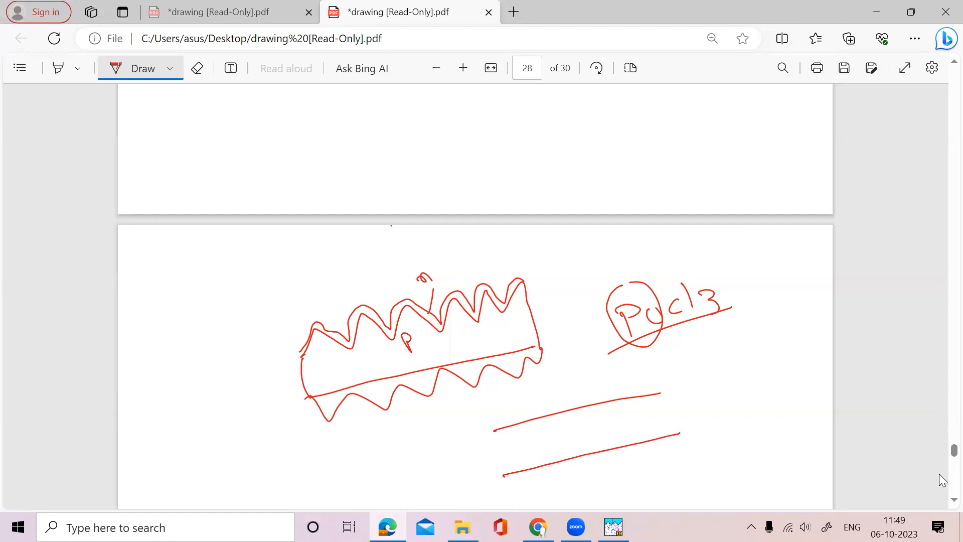
{"action": "mouse_move", "coordinate": [514, 430]}
{"action": "left_mouse_down"}
{"action": "mouse_move", "coordinate": [544, 412]}
{"action": "mouse_move", "coordinate": [548, 454]}
{"action": "mouse_move", "coordinate": [547, 442]}
{"action": "mouse_move", "coordinate": [557, 446]}
{"action": "left_mouse_up"}
{"action": "left_click_drag", "start_coordinate": [549, 413], "coordinate": [584, 405]}
{"action": "mouse_move", "coordinate": [584, 406]}
{"action": "left_mouse_down"}
{"action": "mouse_move", "coordinate": [590, 440]}
{"action": "mouse_move", "coordinate": [658, 423]}
{"action": "mouse_move", "coordinate": [635, 433]}
{"action": "left_mouse_up"}
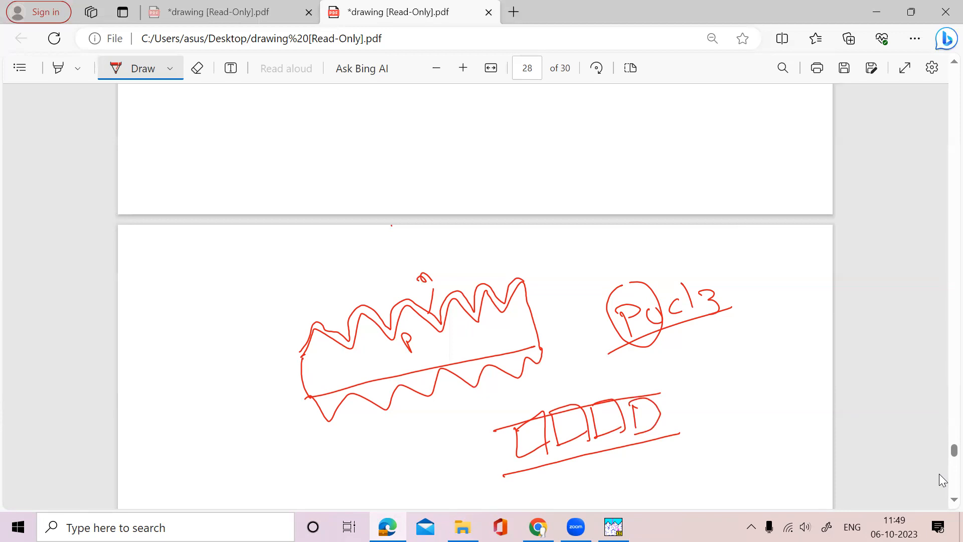
{"action": "mouse_move", "coordinate": [495, 430]}
{"action": "left_mouse_down"}
{"action": "mouse_move", "coordinate": [481, 450]}
{"action": "mouse_move", "coordinate": [517, 472]}
{"action": "left_mouse_up"}
Step: Extend a gas line from the tube's rounded end and draw two inlet pipes labelled O2 and N2
{"action": "scroll", "coordinate": [941, 502], "scroll_direction": "down", "scroll_amount": 3}
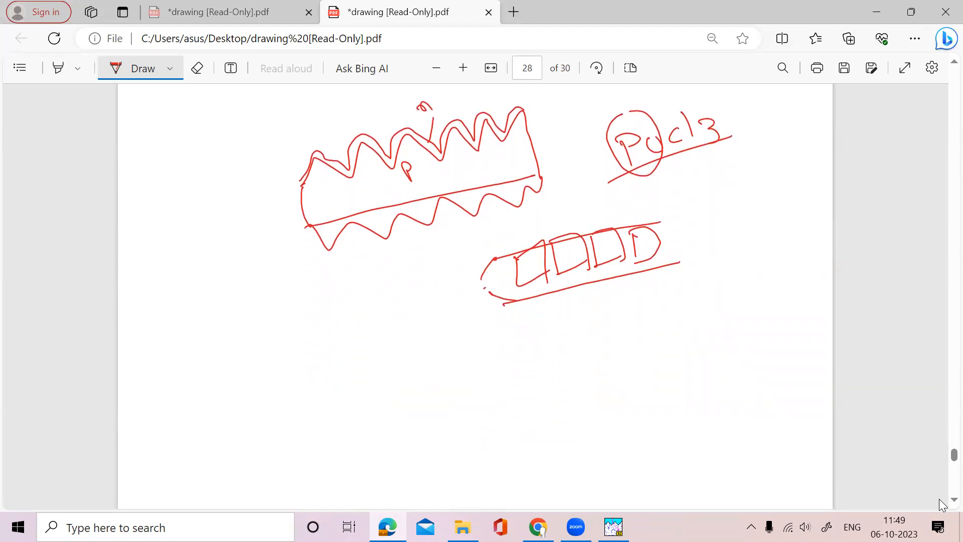
{"action": "mouse_move", "coordinate": [481, 278]}
{"action": "left_mouse_down"}
{"action": "mouse_move", "coordinate": [370, 303]}
{"action": "mouse_move", "coordinate": [411, 305]}
{"action": "mouse_move", "coordinate": [421, 374]}
{"action": "left_mouse_up"}
{"action": "mouse_move", "coordinate": [418, 304]}
{"action": "left_mouse_down"}
{"action": "mouse_move", "coordinate": [432, 372]}
{"action": "mouse_move", "coordinate": [409, 396]}
{"action": "mouse_move", "coordinate": [415, 387]}
{"action": "left_mouse_up"}
{"action": "left_click_drag", "start_coordinate": [419, 391], "coordinate": [437, 397]}
{"action": "mouse_move", "coordinate": [437, 303]}
{"action": "left_mouse_down"}
{"action": "mouse_move", "coordinate": [445, 373]}
{"action": "mouse_move", "coordinate": [456, 352]}
{"action": "mouse_move", "coordinate": [461, 361]}
{"action": "mouse_move", "coordinate": [453, 388]}
{"action": "left_mouse_up"}
{"action": "left_click_drag", "start_coordinate": [460, 369], "coordinate": [464, 385]}
{"action": "left_click_drag", "start_coordinate": [441, 374], "coordinate": [479, 386]}
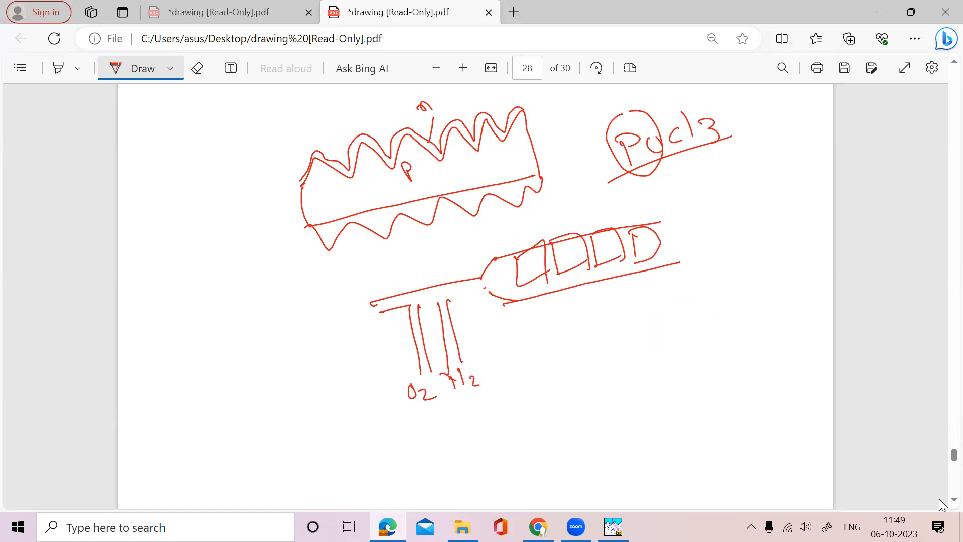
Step: Add a third inlet pipe with an underlined POCl3 label, circle O2 and N2, and draw flow lines through the tube
{"action": "mouse_move", "coordinate": [470, 302]}
{"action": "left_mouse_down"}
{"action": "mouse_move", "coordinate": [500, 377]}
{"action": "mouse_move", "coordinate": [504, 358]}
{"action": "mouse_move", "coordinate": [546, 359]}
{"action": "left_mouse_up"}
{"action": "left_click_drag", "start_coordinate": [492, 396], "coordinate": [563, 369]}
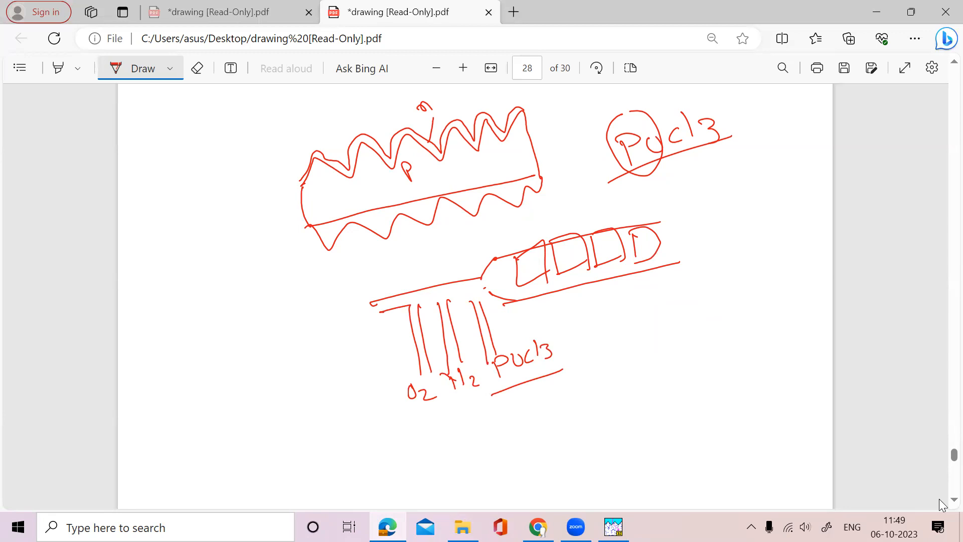
{"action": "mouse_move", "coordinate": [421, 377]}
{"action": "left_mouse_down"}
{"action": "mouse_move", "coordinate": [404, 408]}
{"action": "mouse_move", "coordinate": [438, 389]}
{"action": "mouse_move", "coordinate": [419, 377]}
{"action": "mouse_move", "coordinate": [442, 399]}
{"action": "mouse_move", "coordinate": [469, 363]}
{"action": "left_mouse_up"}
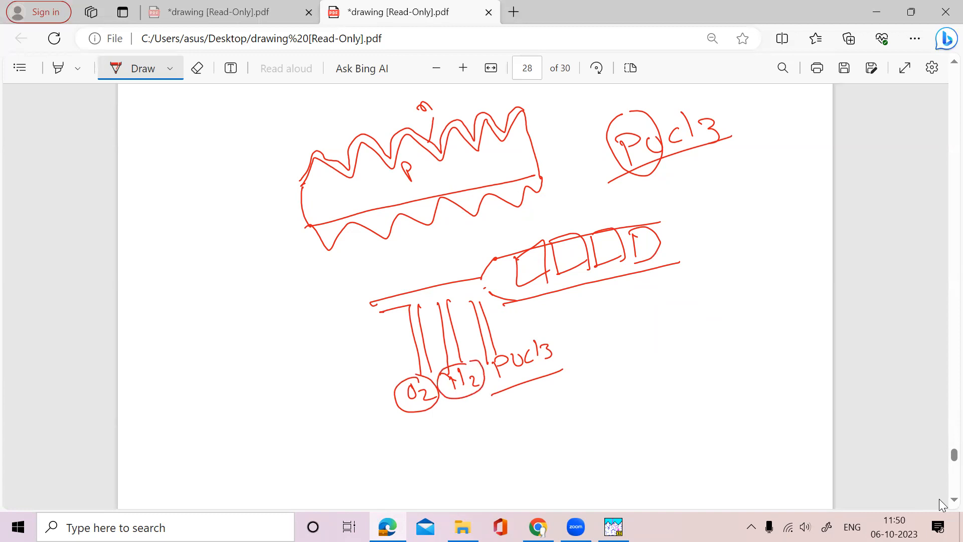
{"action": "mouse_move", "coordinate": [492, 273]}
{"action": "left_mouse_down"}
{"action": "mouse_move", "coordinate": [541, 270]}
{"action": "mouse_move", "coordinate": [599, 248]}
{"action": "mouse_move", "coordinate": [604, 257]}
{"action": "mouse_move", "coordinate": [627, 245]}
{"action": "mouse_move", "coordinate": [628, 256]}
{"action": "left_mouse_up"}
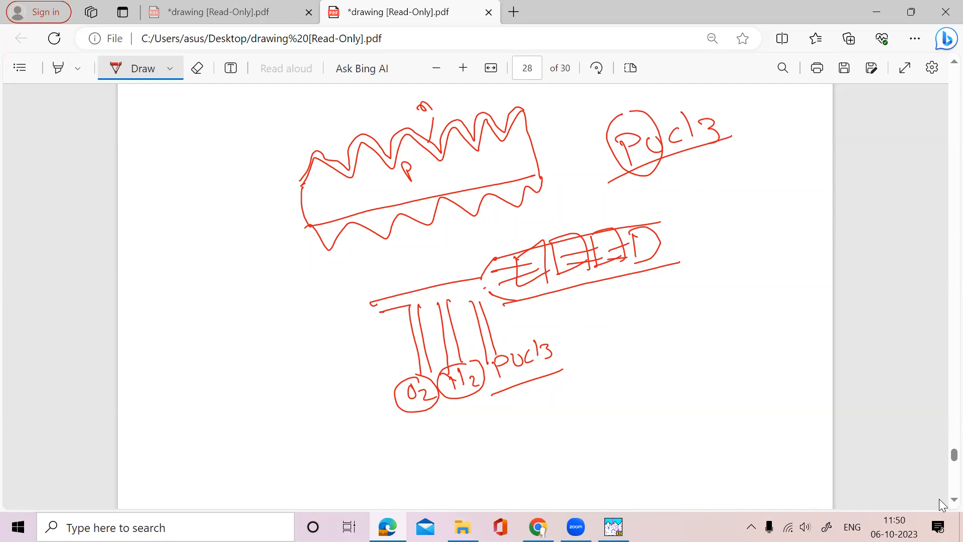
Step: Draw an arrow onto the wafer's front surface and add a thin zigzag layer along its rear surface
{"action": "mouse_move", "coordinate": [334, 118]}
{"action": "left_mouse_down"}
{"action": "mouse_move", "coordinate": [347, 143]}
{"action": "mouse_move", "coordinate": [353, 134]}
{"action": "left_mouse_up"}
{"action": "left_click_drag", "start_coordinate": [353, 226], "coordinate": [352, 258]}
{"action": "mouse_move", "coordinate": [344, 242]}
{"action": "left_mouse_down"}
{"action": "mouse_move", "coordinate": [350, 226]}
{"action": "mouse_move", "coordinate": [358, 228]}
{"action": "left_mouse_up"}
{"action": "mouse_move", "coordinate": [304, 228]}
{"action": "left_mouse_down"}
{"action": "mouse_move", "coordinate": [311, 246]}
{"action": "mouse_move", "coordinate": [346, 253]}
{"action": "mouse_move", "coordinate": [406, 218]}
{"action": "mouse_move", "coordinate": [479, 215]}
{"action": "mouse_move", "coordinate": [547, 196]}
{"action": "mouse_move", "coordinate": [548, 181]}
{"action": "left_mouse_up"}
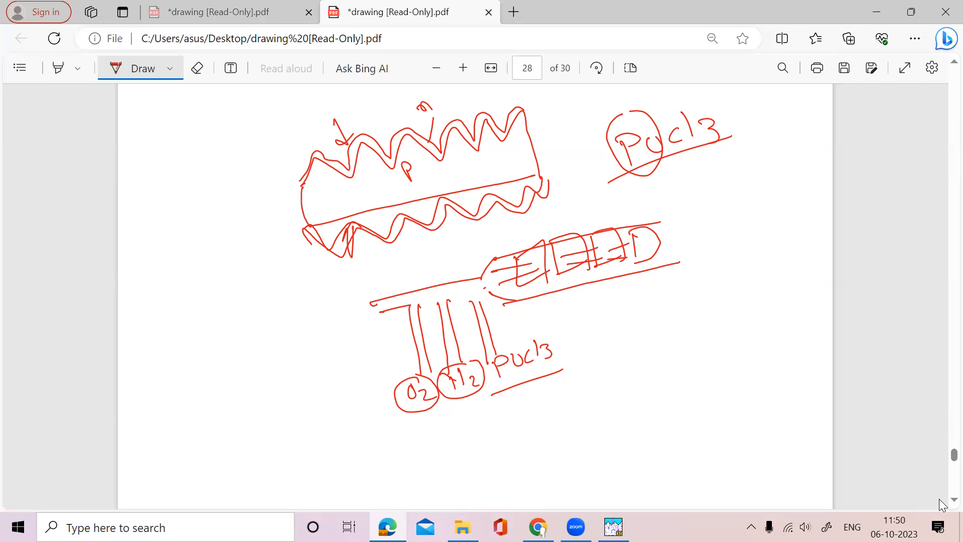
Step: Write the diffusion temperatures in °C after an arrow beside the tube and underline them twice
{"action": "left_click_drag", "start_coordinate": [612, 308], "coordinate": [638, 309]}
{"action": "mouse_move", "coordinate": [634, 300]}
{"action": "left_mouse_down"}
{"action": "mouse_move", "coordinate": [637, 314]}
{"action": "mouse_move", "coordinate": [736, 300]}
{"action": "left_mouse_up"}
{"action": "left_click", "coordinate": [676, 304]}
{"action": "left_click_drag", "start_coordinate": [741, 300], "coordinate": [774, 284]}
{"action": "left_click_drag", "start_coordinate": [694, 292], "coordinate": [710, 306]}
{"action": "mouse_move", "coordinate": [665, 345]}
{"action": "left_mouse_down"}
{"action": "mouse_move", "coordinate": [776, 315]}
{"action": "mouse_move", "coordinate": [783, 326]}
{"action": "left_mouse_up"}
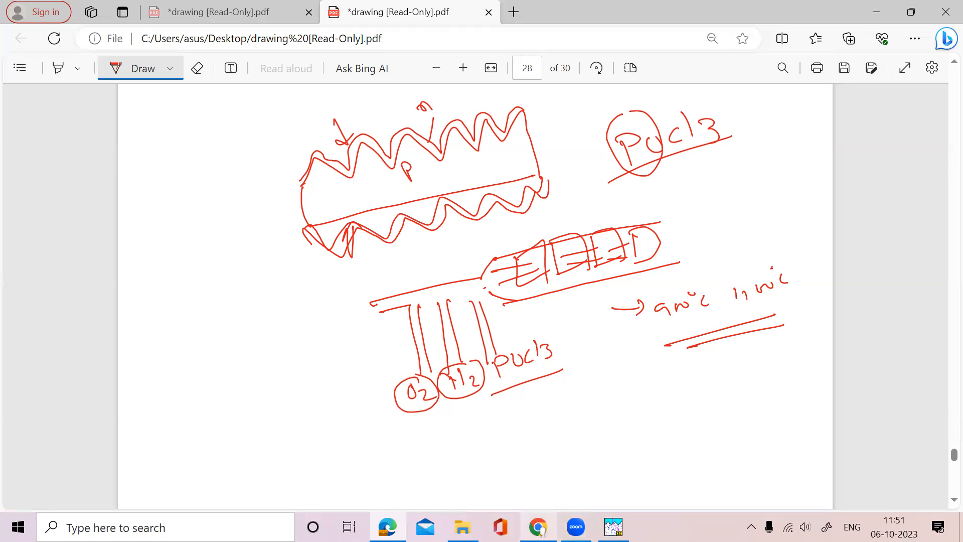
Step: Switch to PC1D and examine the Region 1 doping, diffusion and recombination parameters
{"action": "left_click", "coordinate": [613, 527]}
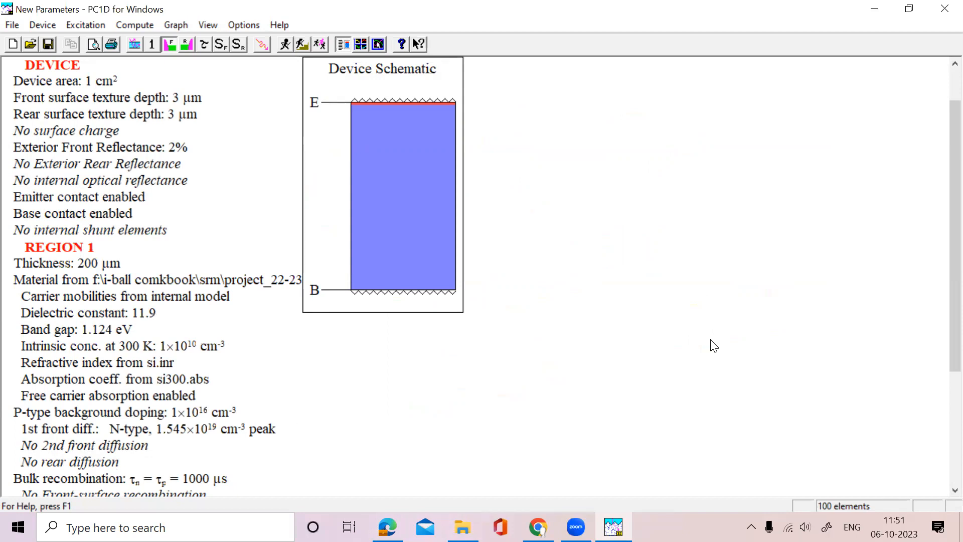
{"action": "scroll", "coordinate": [939, 483], "scroll_direction": "down", "scroll_amount": 3}
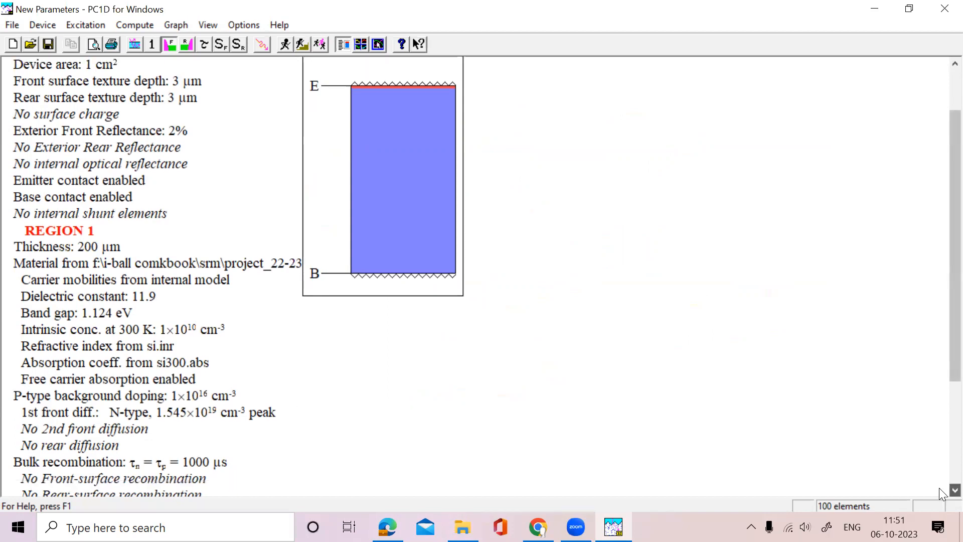
{"action": "scroll", "coordinate": [941, 493], "scroll_direction": "down", "scroll_amount": 1}
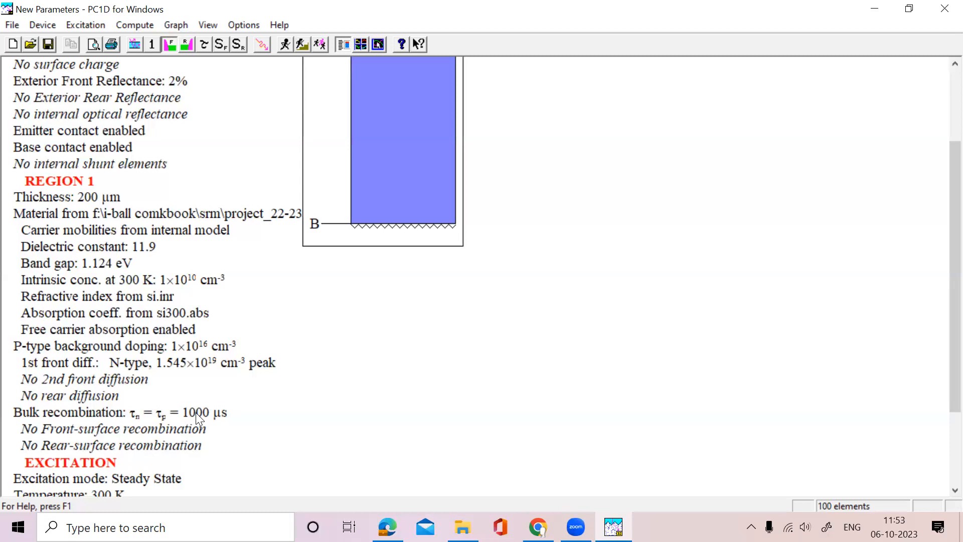
Step: Return to the drawing PDF in Edge and sketch a wafer block with a dense zigzag front surface below the POCl3 pipes
{"action": "left_click", "coordinate": [387, 527]}
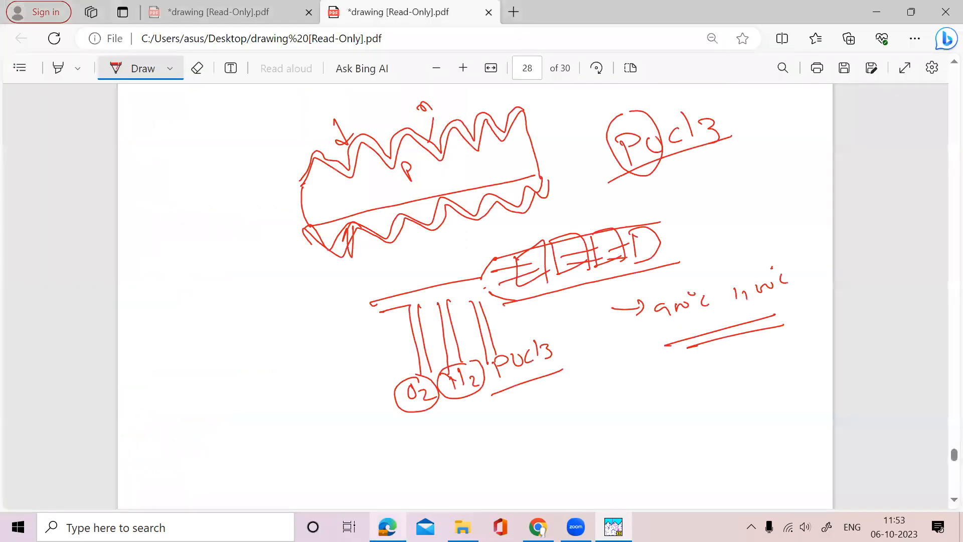
{"action": "scroll", "coordinate": [943, 502], "scroll_direction": "down", "scroll_amount": 1}
{"action": "scroll", "coordinate": [942, 501], "scroll_direction": "down", "scroll_amount": 3}
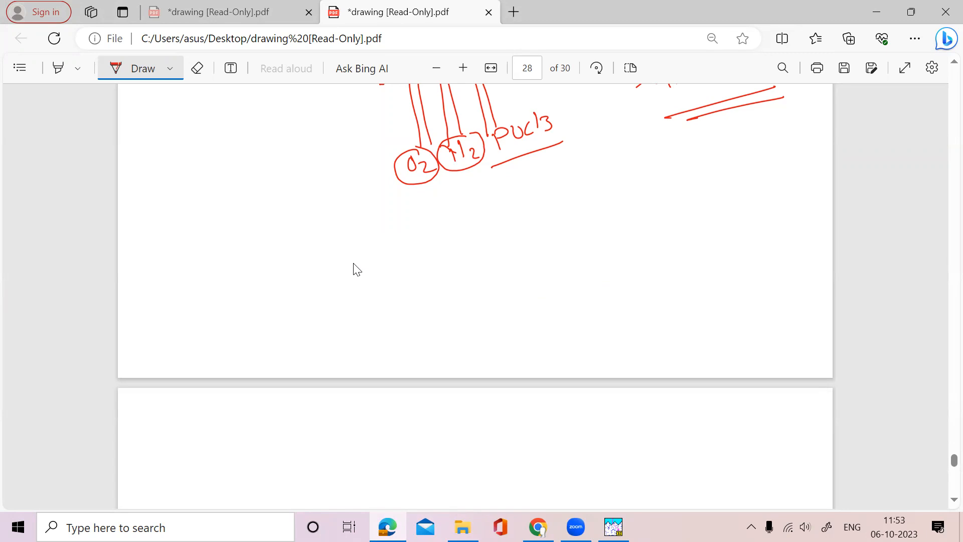
{"action": "left_click_drag", "start_coordinate": [279, 257], "coordinate": [292, 295]}
{"action": "mouse_move", "coordinate": [279, 256]}
{"action": "left_mouse_down"}
{"action": "mouse_move", "coordinate": [388, 216]}
{"action": "mouse_move", "coordinate": [338, 295]}
{"action": "mouse_move", "coordinate": [297, 306]}
{"action": "mouse_move", "coordinate": [278, 286]}
{"action": "mouse_move", "coordinate": [300, 302]}
{"action": "left_mouse_up"}
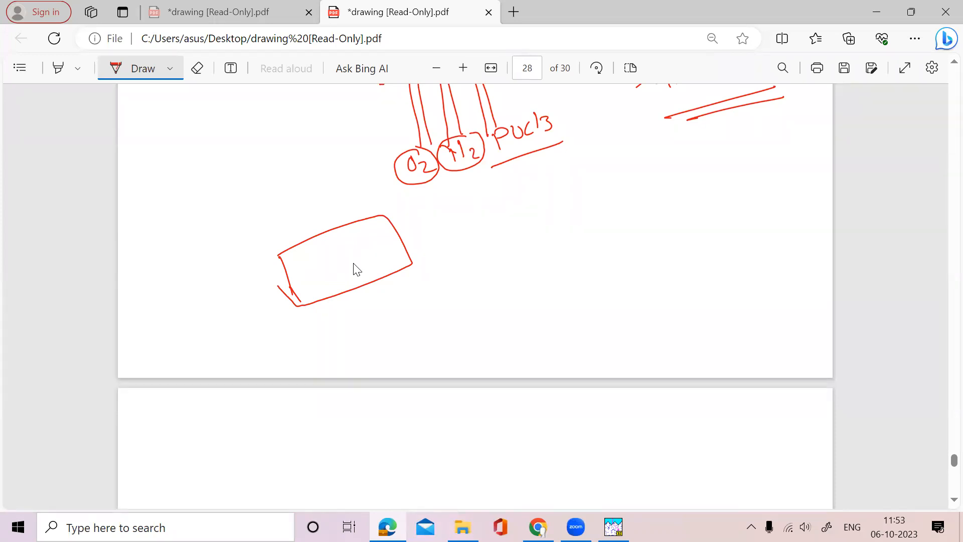
{"action": "mouse_move", "coordinate": [279, 257]}
{"action": "left_mouse_down"}
{"action": "mouse_move", "coordinate": [395, 207]}
{"action": "mouse_move", "coordinate": [290, 255]}
{"action": "mouse_move", "coordinate": [309, 233]}
{"action": "mouse_move", "coordinate": [398, 203]}
{"action": "left_mouse_up"}
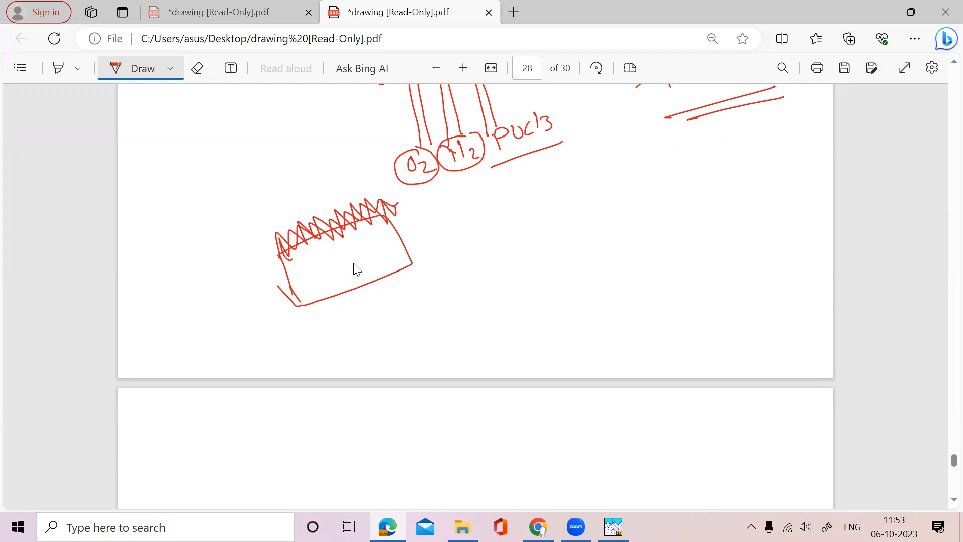
Step: Sketch a crystal lattice of bonded circular atoms with open bonds at its surface beside the wafer block
{"action": "mouse_move", "coordinate": [572, 250]}
{"action": "left_mouse_down"}
{"action": "mouse_move", "coordinate": [585, 267]}
{"action": "mouse_move", "coordinate": [571, 251]}
{"action": "mouse_move", "coordinate": [635, 215]}
{"action": "mouse_move", "coordinate": [599, 231]}
{"action": "mouse_move", "coordinate": [605, 236]}
{"action": "left_mouse_up"}
{"action": "mouse_move", "coordinate": [610, 193]}
{"action": "left_mouse_down"}
{"action": "mouse_move", "coordinate": [635, 215]}
{"action": "mouse_move", "coordinate": [657, 196]}
{"action": "mouse_move", "coordinate": [649, 201]}
{"action": "left_mouse_up"}
{"action": "mouse_move", "coordinate": [582, 269]}
{"action": "left_mouse_down"}
{"action": "mouse_move", "coordinate": [603, 277]}
{"action": "mouse_move", "coordinate": [621, 251]}
{"action": "mouse_move", "coordinate": [616, 275]}
{"action": "left_mouse_up"}
{"action": "mouse_move", "coordinate": [635, 224]}
{"action": "left_mouse_down"}
{"action": "mouse_move", "coordinate": [647, 239]}
{"action": "mouse_move", "coordinate": [633, 254]}
{"action": "left_mouse_up"}
{"action": "mouse_move", "coordinate": [657, 201]}
{"action": "left_mouse_down"}
{"action": "mouse_move", "coordinate": [678, 218]}
{"action": "mouse_move", "coordinate": [646, 234]}
{"action": "left_mouse_up"}
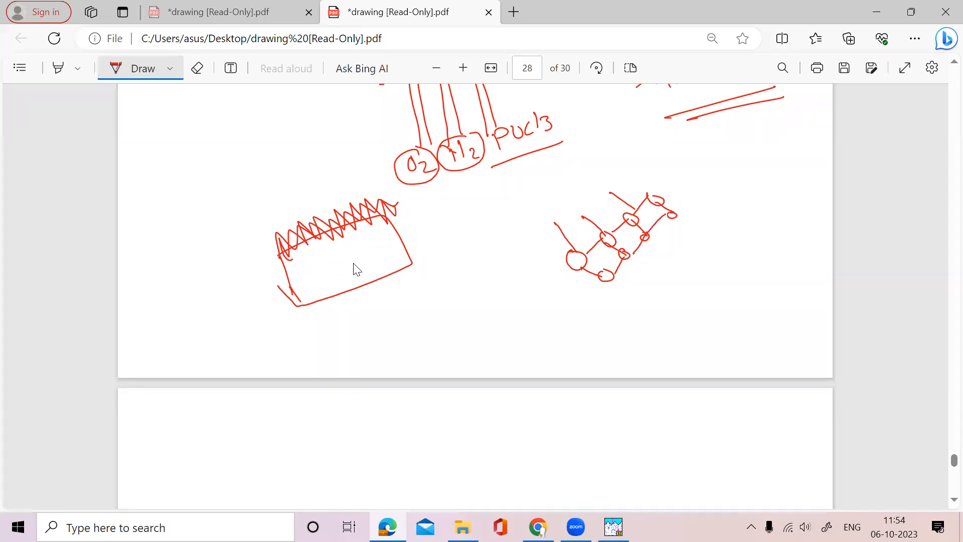
Step: Outline and shade the lattice's surface where the open bonds end, and mark one open bond with a circle and curve
{"action": "mouse_move", "coordinate": [552, 236]}
{"action": "left_mouse_down"}
{"action": "mouse_move", "coordinate": [613, 176]}
{"action": "mouse_move", "coordinate": [629, 176]}
{"action": "left_mouse_up"}
{"action": "left_click_drag", "start_coordinate": [578, 217], "coordinate": [620, 179]}
{"action": "mouse_move", "coordinate": [539, 245]}
{"action": "left_mouse_down"}
{"action": "mouse_move", "coordinate": [626, 173]}
{"action": "mouse_move", "coordinate": [549, 233]}
{"action": "left_mouse_up"}
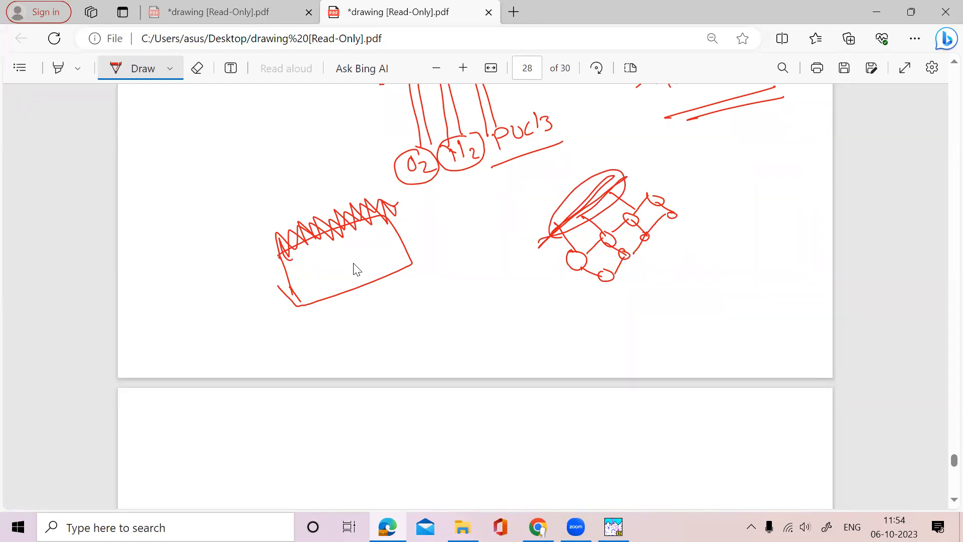
{"action": "mouse_move", "coordinate": [573, 276]}
{"action": "left_mouse_down"}
{"action": "mouse_move", "coordinate": [555, 284]}
{"action": "mouse_move", "coordinate": [533, 237]}
{"action": "mouse_move", "coordinate": [550, 223]}
{"action": "mouse_move", "coordinate": [561, 247]}
{"action": "mouse_move", "coordinate": [570, 209]}
{"action": "mouse_move", "coordinate": [543, 211]}
{"action": "left_mouse_up"}
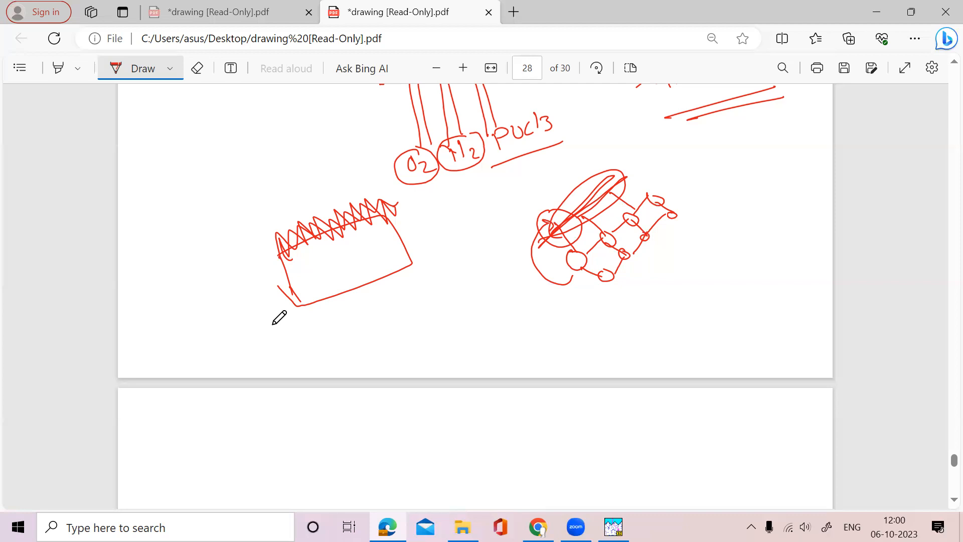
Step: Switch to PC1D and set Region 1 bulk recombination to tau-n 123 µs and tau-p 0.0008 µs
{"action": "left_click", "coordinate": [613, 527]}
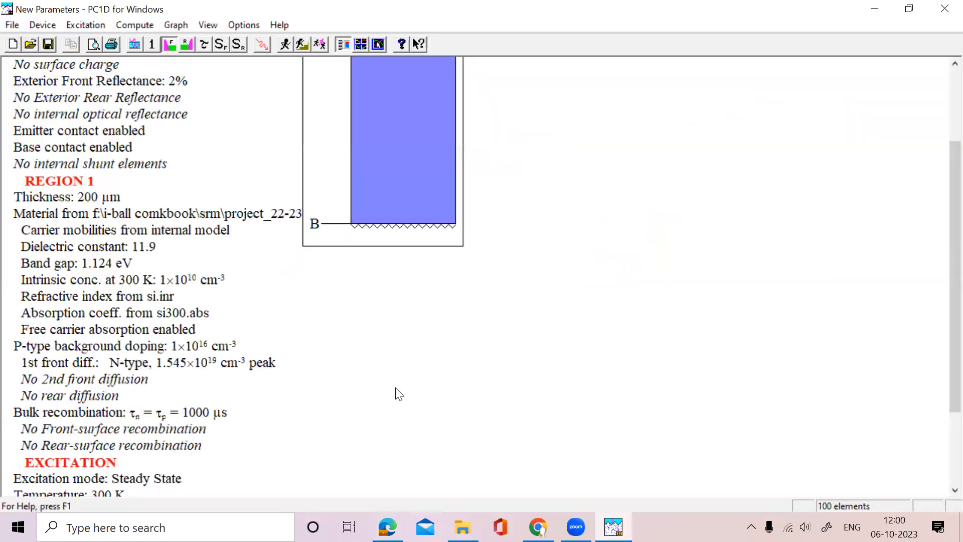
{"action": "double_click", "coordinate": [153, 416]}
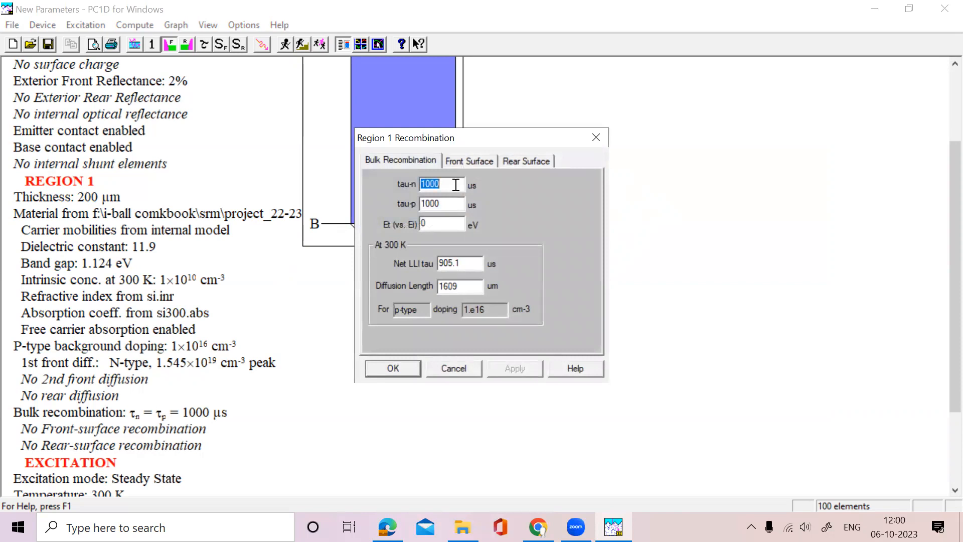
{"action": "type", "text": "123"}
{"action": "left_click", "coordinate": [460, 208]}
{"action": "key", "text": "BackSpace"}
{"action": "key", "text": "BackSpace"}
{"action": "key", "text": "BackSpace"}
{"action": "key", "text": "BackSpace"}
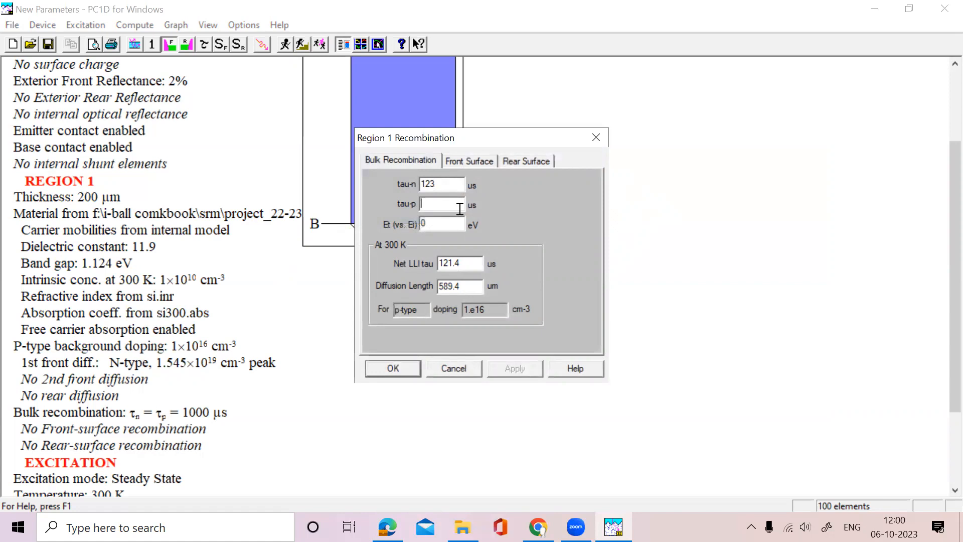
{"action": "type", "text": ".0008"}
{"action": "left_click", "coordinate": [390, 369]}
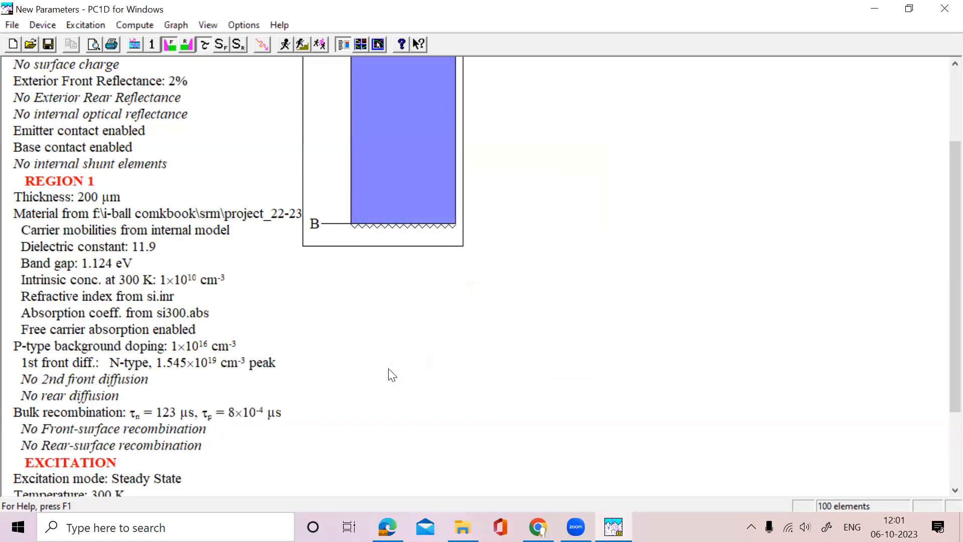
Step: Set the front-surface recombination velocities S-n and S-p of Region 1 to 100 cm/s
{"action": "double_click", "coordinate": [171, 426]}
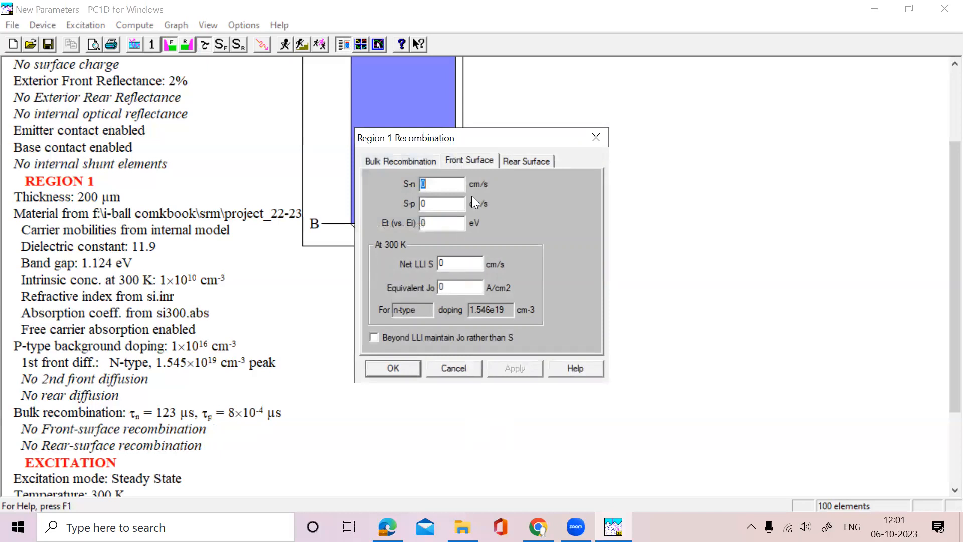
{"action": "type", "text": "100"}
{"action": "left_click", "coordinate": [441, 204]}
{"action": "key", "text": "BackSpace"}
{"action": "type", "text": "100"}
{"action": "left_click", "coordinate": [393, 369]}
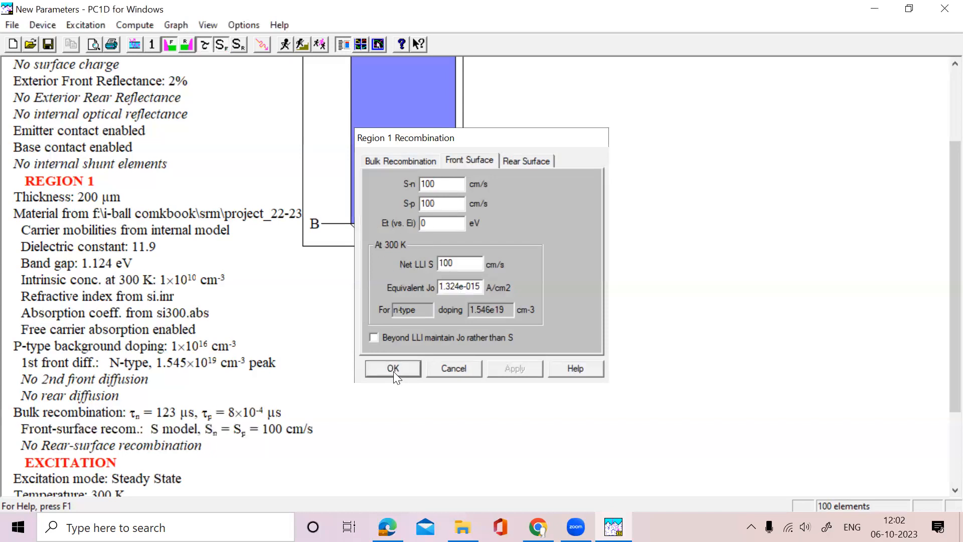
Step: Set the rear-surface recombination velocities S-n and S-p of Region 1 to 1000 cm/s
{"action": "double_click", "coordinate": [147, 446]}
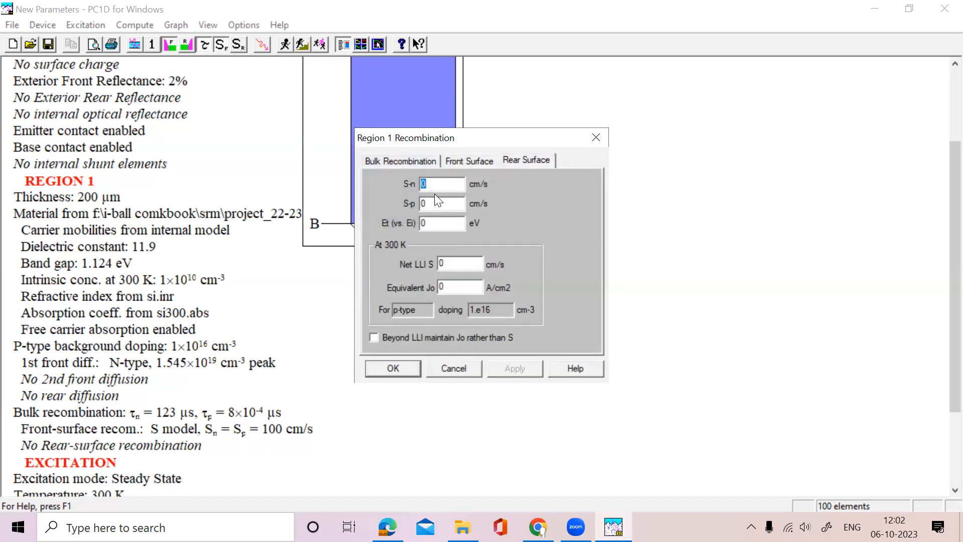
{"action": "type", "text": "1000"}
{"action": "left_click", "coordinate": [434, 203]}
{"action": "key", "text": "BackSpace"}
{"action": "type", "text": "1000"}
{"action": "left_click", "coordinate": [400, 372]}
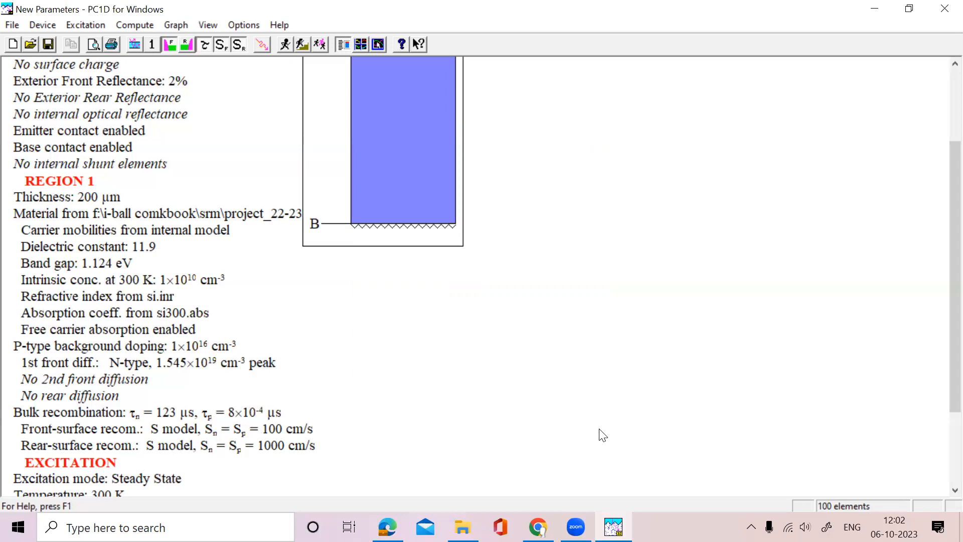
Step: Return to the drawing PDF in Edge and sketch a textured wafer on page 29 with thin front and rear layers
{"action": "left_click", "coordinate": [387, 527]}
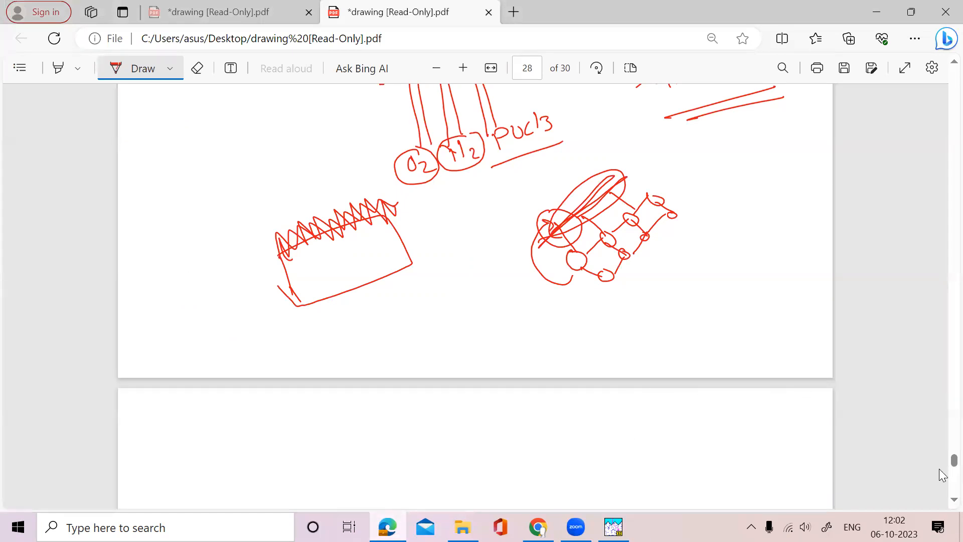
{"action": "scroll", "coordinate": [942, 505], "scroll_direction": "down", "scroll_amount": 1}
{"action": "scroll", "coordinate": [941, 504], "scroll_direction": "down", "scroll_amount": 3}
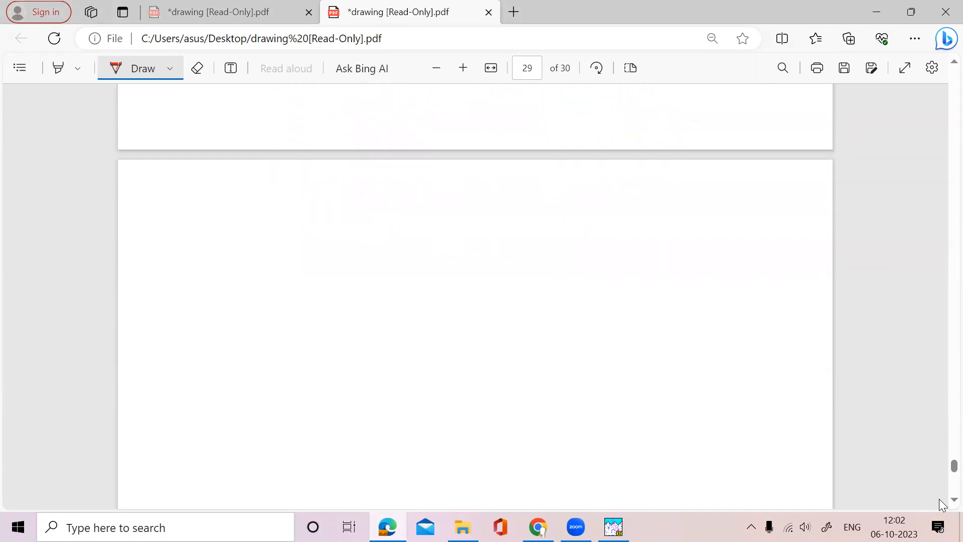
{"action": "mouse_move", "coordinate": [196, 284]}
{"action": "left_mouse_down"}
{"action": "mouse_move", "coordinate": [318, 247]}
{"action": "mouse_move", "coordinate": [426, 264]}
{"action": "mouse_move", "coordinate": [490, 249]}
{"action": "left_mouse_up"}
{"action": "mouse_move", "coordinate": [199, 283]}
{"action": "left_mouse_down"}
{"action": "mouse_move", "coordinate": [223, 346]}
{"action": "mouse_move", "coordinate": [255, 352]}
{"action": "mouse_move", "coordinate": [503, 304]}
{"action": "mouse_move", "coordinate": [492, 251]}
{"action": "left_mouse_up"}
{"action": "mouse_move", "coordinate": [197, 275]}
{"action": "left_mouse_down"}
{"action": "mouse_move", "coordinate": [216, 247]}
{"action": "mouse_move", "coordinate": [240, 262]}
{"action": "mouse_move", "coordinate": [323, 227]}
{"action": "mouse_move", "coordinate": [359, 248]}
{"action": "mouse_move", "coordinate": [456, 211]}
{"action": "mouse_move", "coordinate": [498, 240]}
{"action": "left_mouse_up"}
{"action": "mouse_move", "coordinate": [217, 365]}
{"action": "left_mouse_down"}
{"action": "mouse_move", "coordinate": [279, 339]}
{"action": "mouse_move", "coordinate": [333, 345]}
{"action": "mouse_move", "coordinate": [415, 325]}
{"action": "mouse_move", "coordinate": [458, 331]}
{"action": "mouse_move", "coordinate": [501, 316]}
{"action": "left_mouse_up"}
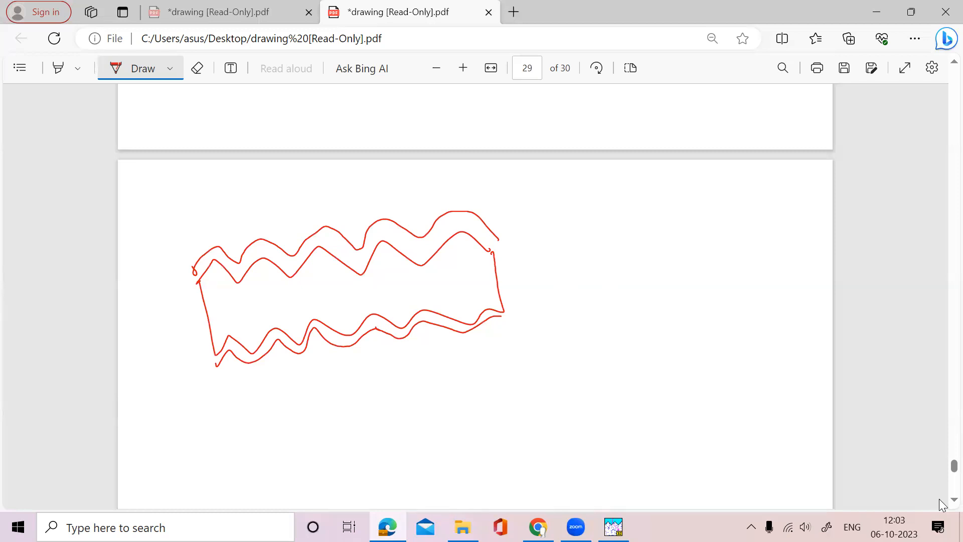
Step: Label the front and rear layers n and the body p, and draw another wavy layer over the front
{"action": "left_click_drag", "start_coordinate": [400, 233], "coordinate": [415, 242]}
{"action": "mouse_move", "coordinate": [437, 315]}
{"action": "left_mouse_down"}
{"action": "mouse_move", "coordinate": [428, 322]}
{"action": "mouse_move", "coordinate": [439, 324]}
{"action": "left_mouse_up"}
{"action": "mouse_move", "coordinate": [434, 289]}
{"action": "left_mouse_down"}
{"action": "mouse_move", "coordinate": [427, 274]}
{"action": "mouse_move", "coordinate": [431, 283]}
{"action": "left_mouse_up"}
{"action": "mouse_move", "coordinate": [184, 261]}
{"action": "left_mouse_down"}
{"action": "mouse_move", "coordinate": [196, 237]}
{"action": "mouse_move", "coordinate": [222, 232]}
{"action": "mouse_move", "coordinate": [240, 246]}
{"action": "mouse_move", "coordinate": [269, 220]}
{"action": "mouse_move", "coordinate": [343, 218]}
{"action": "mouse_move", "coordinate": [361, 205]}
{"action": "mouse_move", "coordinate": [413, 212]}
{"action": "mouse_move", "coordinate": [451, 193]}
{"action": "mouse_move", "coordinate": [488, 203]}
{"action": "left_mouse_up"}
{"action": "left_click", "coordinate": [497, 208]}
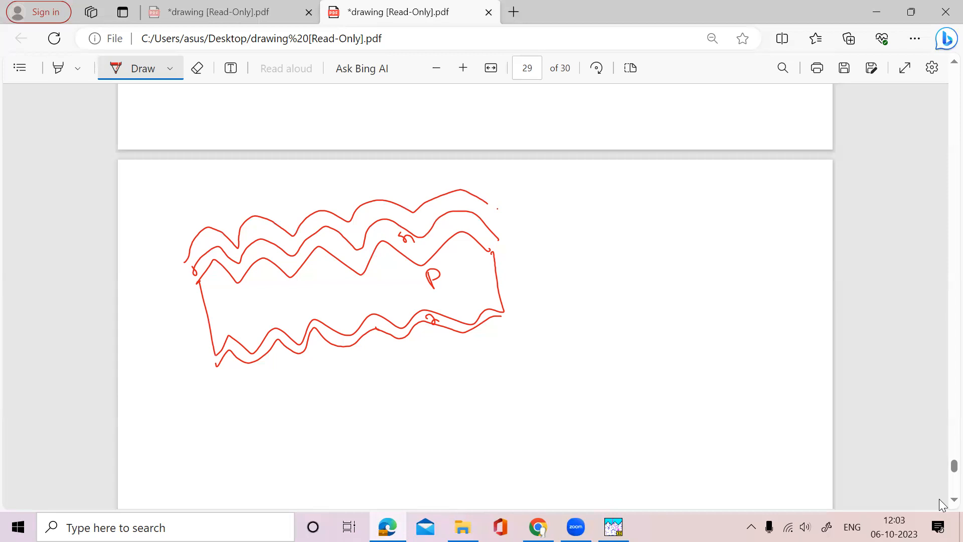
Step: Write PECVD beside the wafer sketch, with the precursor gases SiH4 + NH3 below it
{"action": "mouse_move", "coordinate": [618, 234]}
{"action": "left_mouse_down"}
{"action": "mouse_move", "coordinate": [634, 253]}
{"action": "mouse_move", "coordinate": [624, 240]}
{"action": "mouse_move", "coordinate": [656, 239]}
{"action": "left_mouse_up"}
{"action": "mouse_move", "coordinate": [642, 230]}
{"action": "left_mouse_down"}
{"action": "mouse_move", "coordinate": [655, 219]}
{"action": "mouse_move", "coordinate": [665, 236]}
{"action": "mouse_move", "coordinate": [712, 204]}
{"action": "mouse_move", "coordinate": [701, 219]}
{"action": "left_mouse_up"}
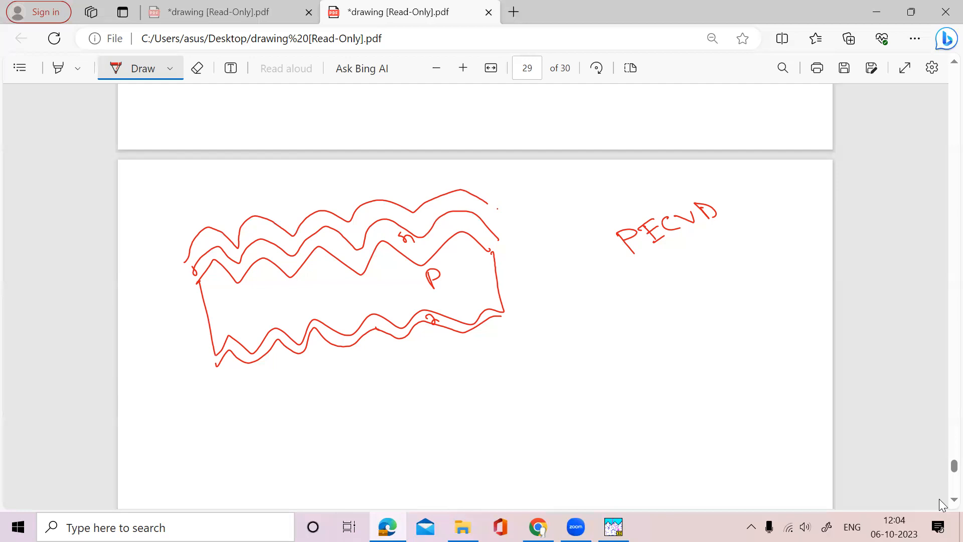
{"action": "mouse_move", "coordinate": [650, 289]}
{"action": "left_mouse_down"}
{"action": "mouse_move", "coordinate": [649, 316]}
{"action": "mouse_move", "coordinate": [692, 298]}
{"action": "left_mouse_up"}
{"action": "mouse_move", "coordinate": [689, 272]}
{"action": "left_mouse_down"}
{"action": "mouse_move", "coordinate": [695, 288]}
{"action": "mouse_move", "coordinate": [728, 301]}
{"action": "left_mouse_up"}
{"action": "left_click_drag", "start_coordinate": [734, 259], "coordinate": [740, 273]}
{"action": "left_click_drag", "start_coordinate": [732, 271], "coordinate": [801, 255]}
{"action": "left_click_drag", "start_coordinate": [804, 235], "coordinate": [812, 253]}
{"action": "left_click_drag", "start_coordinate": [797, 249], "coordinate": [829, 258]}
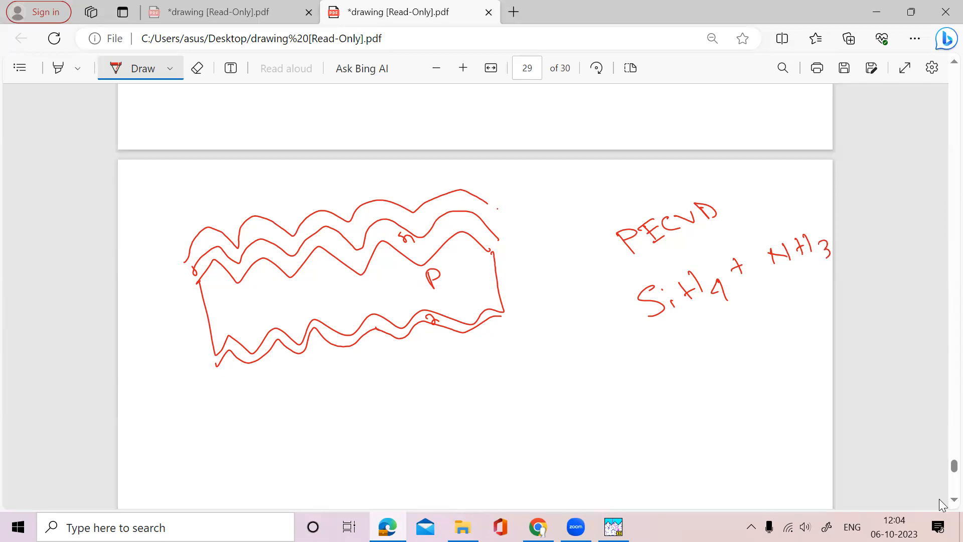
Step: Draw a reaction arrow and write the product Si3N4 below the precursor gases
{"action": "left_click_drag", "start_coordinate": [650, 346], "coordinate": [704, 341]}
{"action": "mouse_move", "coordinate": [756, 298]}
{"action": "left_mouse_down"}
{"action": "mouse_move", "coordinate": [743, 320]}
{"action": "mouse_move", "coordinate": [778, 308]}
{"action": "mouse_move", "coordinate": [781, 321]}
{"action": "mouse_move", "coordinate": [796, 292]}
{"action": "left_mouse_up"}
{"action": "left_click_drag", "start_coordinate": [808, 286], "coordinate": [814, 308]}
{"action": "left_click_drag", "start_coordinate": [789, 301], "coordinate": [833, 301]}
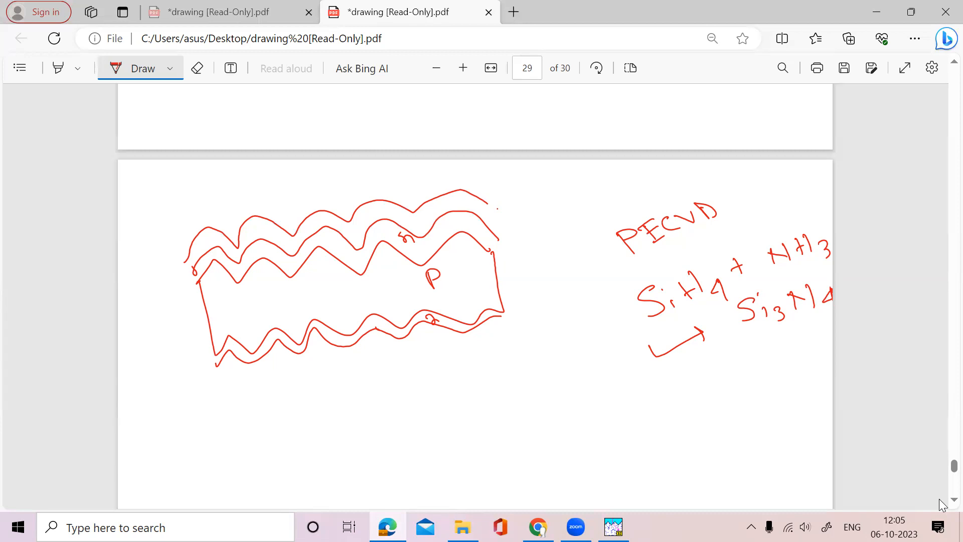
Step: Label the outer front layer Si3N4 and sketch three contact blocks on top of it, marked Ag with an arrow
{"action": "left_click_drag", "start_coordinate": [372, 211], "coordinate": [369, 220]}
{"action": "left_click_drag", "start_coordinate": [415, 208], "coordinate": [419, 216]}
{"action": "mouse_move", "coordinate": [207, 203]}
{"action": "left_mouse_down"}
{"action": "mouse_move", "coordinate": [215, 237]}
{"action": "mouse_move", "coordinate": [239, 194]}
{"action": "mouse_move", "coordinate": [247, 217]}
{"action": "left_mouse_up"}
{"action": "mouse_move", "coordinate": [309, 185]}
{"action": "left_mouse_down"}
{"action": "mouse_move", "coordinate": [314, 211]}
{"action": "mouse_move", "coordinate": [321, 177]}
{"action": "mouse_move", "coordinate": [342, 215]}
{"action": "left_mouse_up"}
{"action": "mouse_move", "coordinate": [419, 168]}
{"action": "left_mouse_down"}
{"action": "mouse_move", "coordinate": [428, 197]}
{"action": "mouse_move", "coordinate": [444, 161]}
{"action": "mouse_move", "coordinate": [455, 190]}
{"action": "mouse_move", "coordinate": [454, 171]}
{"action": "mouse_move", "coordinate": [471, 161]}
{"action": "mouse_move", "coordinate": [454, 176]}
{"action": "mouse_move", "coordinate": [483, 173]}
{"action": "left_mouse_up"}
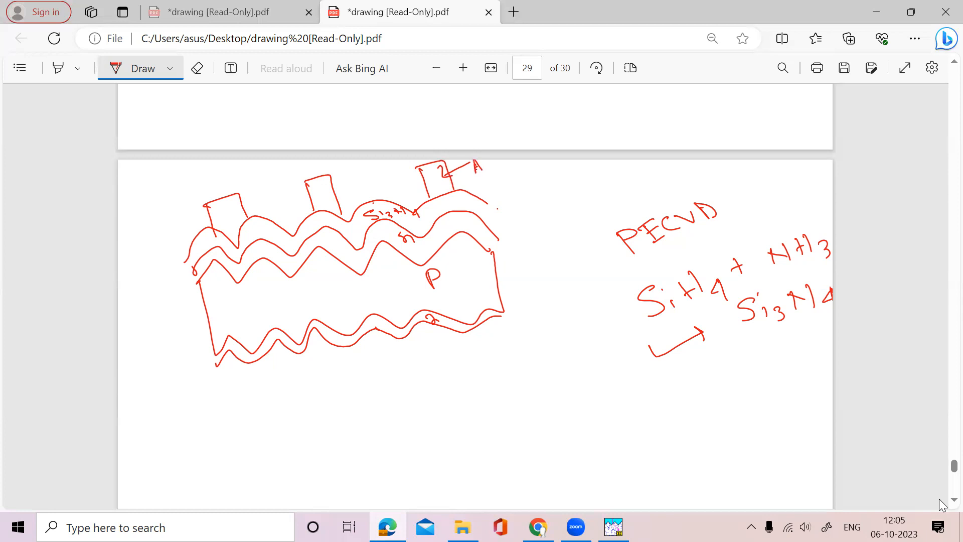
{"action": "scroll", "coordinate": [940, 500], "scroll_direction": "down", "scroll_amount": 1}
{"action": "scroll", "coordinate": [942, 504], "scroll_direction": "down", "scroll_amount": 1}
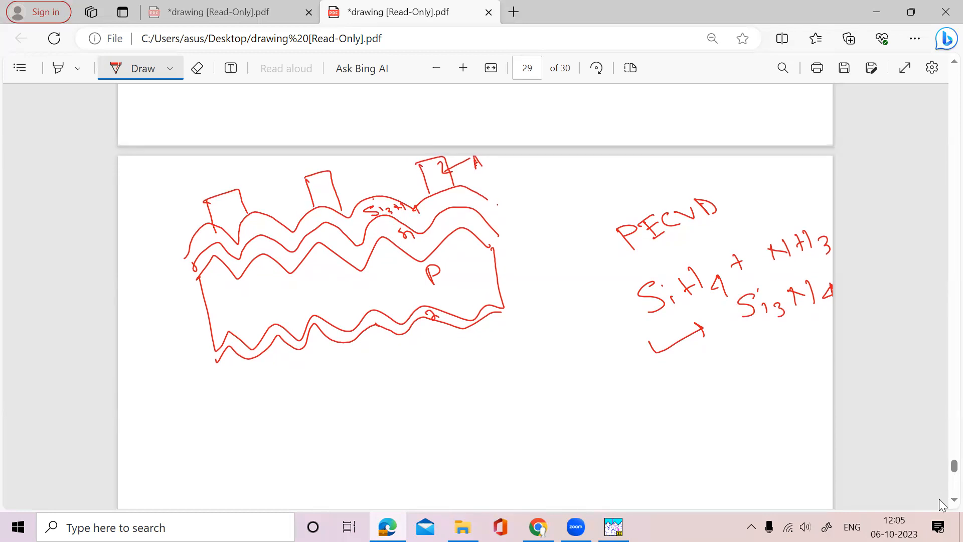
{"action": "mouse_move", "coordinate": [485, 159]}
{"action": "left_mouse_down"}
{"action": "mouse_move", "coordinate": [490, 169]}
{"action": "mouse_move", "coordinate": [466, 165]}
{"action": "mouse_move", "coordinate": [472, 175]}
{"action": "mouse_move", "coordinate": [481, 157]}
{"action": "mouse_move", "coordinate": [507, 177]}
{"action": "mouse_move", "coordinate": [520, 173]}
{"action": "mouse_move", "coordinate": [516, 190]}
{"action": "left_mouse_up"}
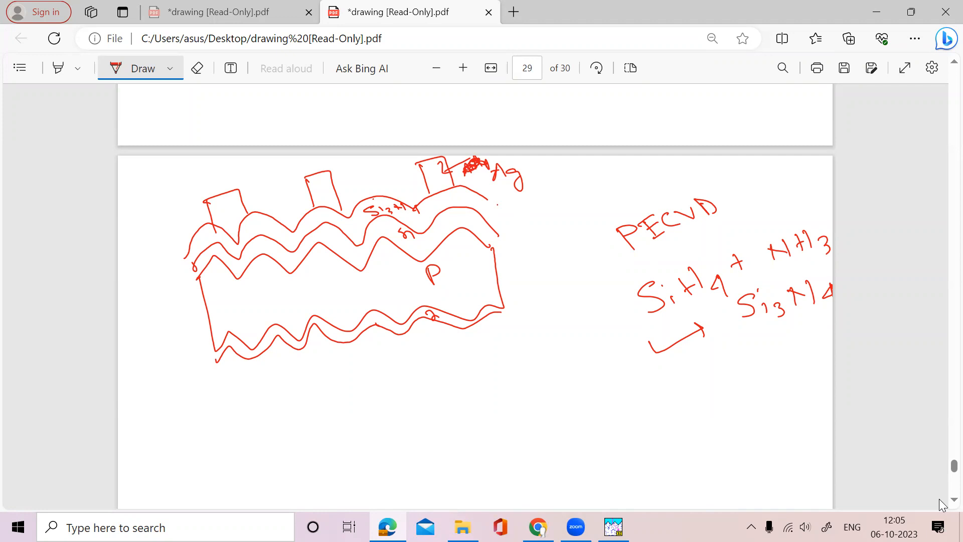
Step: Hatch the inside of the three front contact blocks with short vertical strokes
{"action": "left_click_drag", "start_coordinate": [220, 199], "coordinate": [225, 224]}
{"action": "left_click_drag", "start_coordinate": [231, 205], "coordinate": [231, 218]}
{"action": "left_click_drag", "start_coordinate": [238, 206], "coordinate": [240, 212]}
{"action": "left_click_drag", "start_coordinate": [323, 175], "coordinate": [323, 198]}
{"action": "left_click_drag", "start_coordinate": [331, 183], "coordinate": [337, 200]}
{"action": "left_click_drag", "start_coordinate": [430, 161], "coordinate": [438, 182]}
{"action": "left_click_drag", "start_coordinate": [441, 171], "coordinate": [443, 184]}
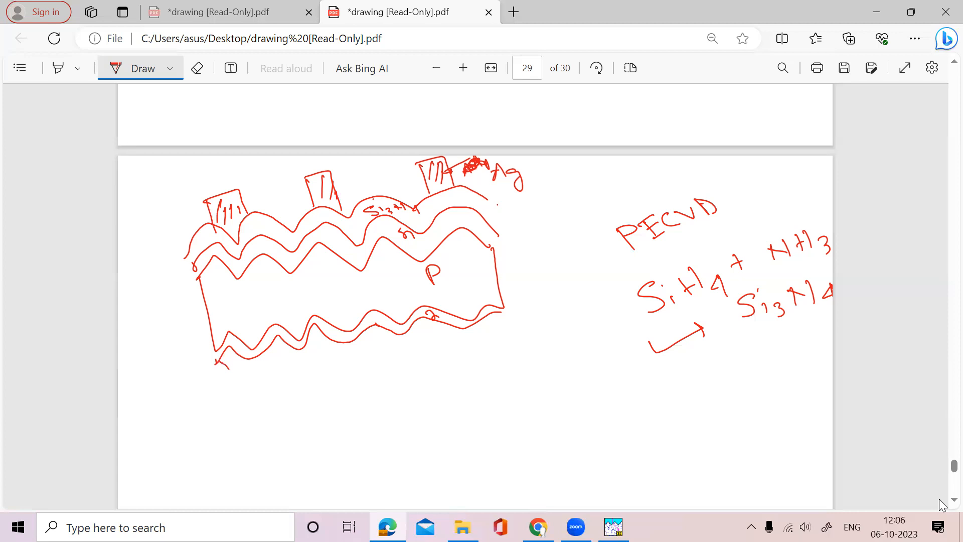
Step: Draw a straight-edged contact layer under the wavy rear surface and label it Al with an arrow
{"action": "left_click_drag", "start_coordinate": [216, 369], "coordinate": [500, 315]}
{"action": "mouse_move", "coordinate": [427, 326]}
{"action": "left_mouse_down"}
{"action": "mouse_move", "coordinate": [432, 351]}
{"action": "mouse_move", "coordinate": [421, 339]}
{"action": "mouse_move", "coordinate": [436, 326]}
{"action": "left_mouse_up"}
{"action": "mouse_move", "coordinate": [454, 357]}
{"action": "left_mouse_down"}
{"action": "mouse_move", "coordinate": [444, 366]}
{"action": "mouse_move", "coordinate": [457, 354]}
{"action": "left_mouse_up"}
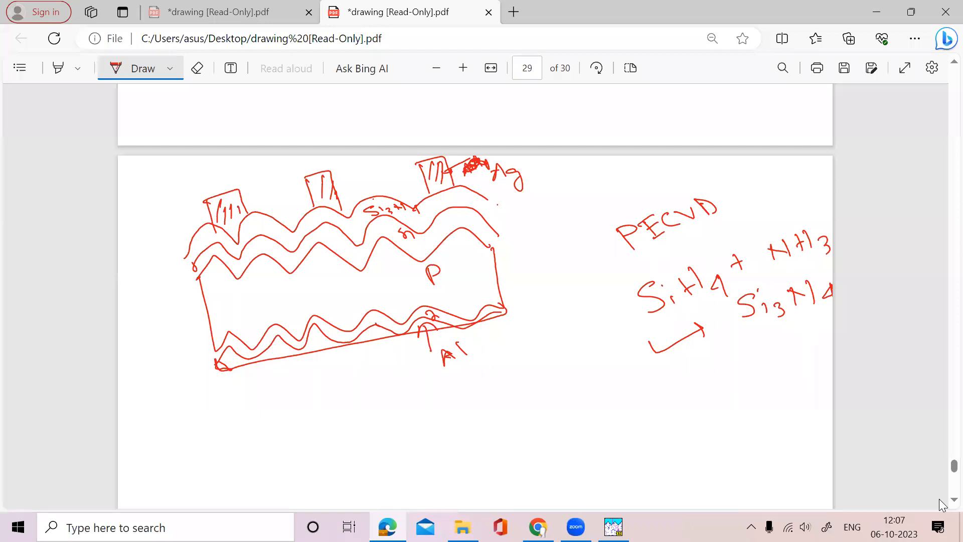
Step: Draw an arrow beside the wafer sketch and write Firing at its tip
{"action": "mouse_move", "coordinate": [534, 282]}
{"action": "left_mouse_down"}
{"action": "mouse_move", "coordinate": [579, 271]}
{"action": "mouse_move", "coordinate": [573, 279]}
{"action": "left_mouse_up"}
{"action": "left_click_drag", "start_coordinate": [590, 265], "coordinate": [595, 281]}
{"action": "mouse_move", "coordinate": [583, 262]}
{"action": "left_mouse_down"}
{"action": "mouse_move", "coordinate": [598, 258]}
{"action": "mouse_move", "coordinate": [600, 271]}
{"action": "left_mouse_up"}
{"action": "left_click", "coordinate": [605, 259]}
{"action": "mouse_move", "coordinate": [602, 267]}
{"action": "left_mouse_down"}
{"action": "mouse_move", "coordinate": [613, 276]}
{"action": "mouse_move", "coordinate": [661, 257]}
{"action": "left_mouse_up"}
{"action": "left_click", "coordinate": [638, 264]}
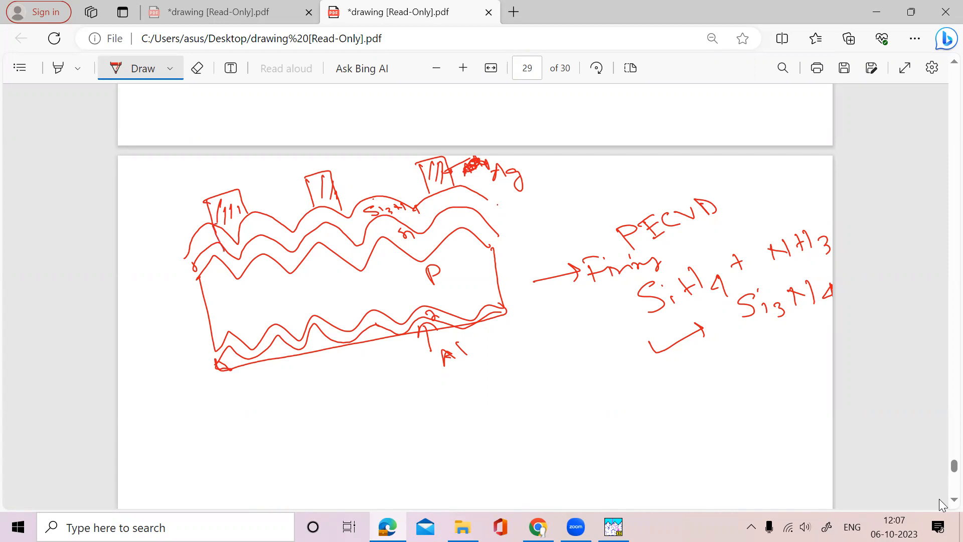
Step: Extend two of the front contacts down through the Si3N4 layer into the n layer, and circle the Al label with an arrow pointing at it
{"action": "mouse_move", "coordinate": [243, 256]}
{"action": "left_mouse_down"}
{"action": "mouse_move", "coordinate": [255, 252]}
{"action": "mouse_move", "coordinate": [238, 228]}
{"action": "mouse_move", "coordinate": [249, 211]}
{"action": "mouse_move", "coordinate": [261, 246]}
{"action": "mouse_move", "coordinate": [249, 252]}
{"action": "left_mouse_up"}
{"action": "mouse_move", "coordinate": [242, 248]}
{"action": "left_mouse_down"}
{"action": "mouse_move", "coordinate": [230, 256]}
{"action": "mouse_move", "coordinate": [240, 254]}
{"action": "left_mouse_up"}
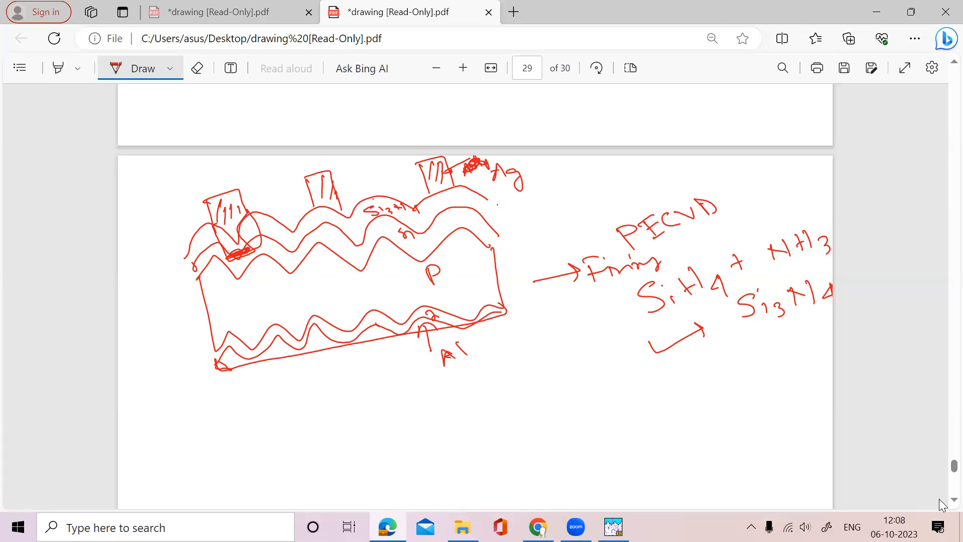
{"action": "mouse_move", "coordinate": [310, 210]}
{"action": "left_mouse_down"}
{"action": "mouse_move", "coordinate": [323, 208]}
{"action": "mouse_move", "coordinate": [320, 253]}
{"action": "mouse_move", "coordinate": [309, 200]}
{"action": "left_mouse_up"}
{"action": "mouse_move", "coordinate": [318, 232]}
{"action": "left_mouse_down"}
{"action": "mouse_move", "coordinate": [351, 225]}
{"action": "mouse_move", "coordinate": [339, 199]}
{"action": "left_mouse_up"}
{"action": "mouse_move", "coordinate": [481, 339]}
{"action": "left_mouse_down"}
{"action": "mouse_move", "coordinate": [429, 365]}
{"action": "mouse_move", "coordinate": [474, 370]}
{"action": "mouse_move", "coordinate": [484, 332]}
{"action": "mouse_move", "coordinate": [532, 340]}
{"action": "mouse_move", "coordinate": [490, 341]}
{"action": "mouse_move", "coordinate": [516, 357]}
{"action": "left_mouse_up"}
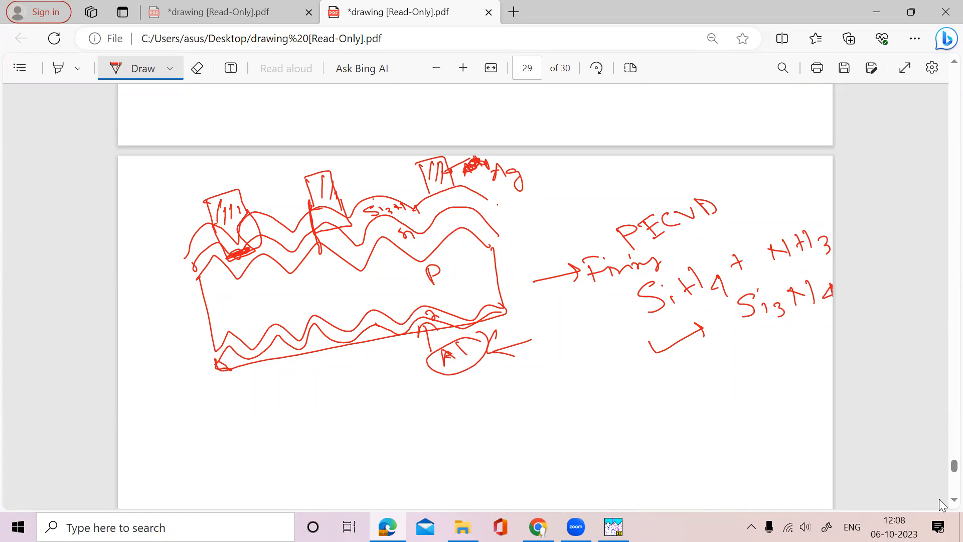
Step: Cross out the rear n label, mark that layer P+, and label the rear region BSF with an arrow
{"action": "mouse_move", "coordinate": [449, 318]}
{"action": "left_mouse_down"}
{"action": "mouse_move", "coordinate": [477, 302]}
{"action": "mouse_move", "coordinate": [468, 319]}
{"action": "left_mouse_up"}
{"action": "mouse_move", "coordinate": [484, 304]}
{"action": "left_mouse_down"}
{"action": "mouse_move", "coordinate": [487, 291]}
{"action": "mouse_move", "coordinate": [510, 285]}
{"action": "left_mouse_up"}
{"action": "mouse_move", "coordinate": [459, 362]}
{"action": "left_mouse_down"}
{"action": "mouse_move", "coordinate": [435, 332]}
{"action": "mouse_move", "coordinate": [435, 314]}
{"action": "left_mouse_up"}
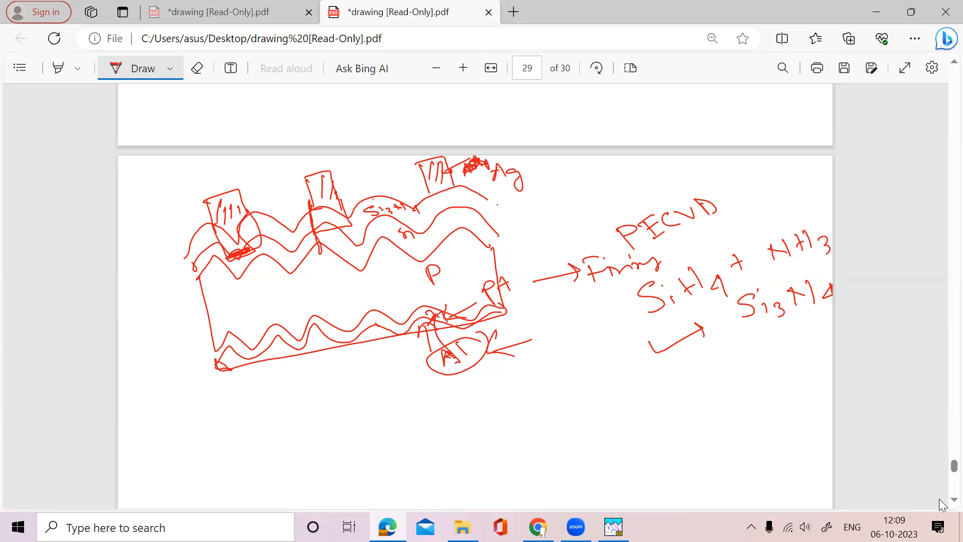
{"action": "mouse_move", "coordinate": [310, 367]}
{"action": "left_mouse_down"}
{"action": "mouse_move", "coordinate": [319, 343]}
{"action": "mouse_move", "coordinate": [332, 346]}
{"action": "mouse_move", "coordinate": [299, 398]}
{"action": "mouse_move", "coordinate": [337, 393]}
{"action": "mouse_move", "coordinate": [335, 365]}
{"action": "left_mouse_up"}
{"action": "left_click_drag", "start_coordinate": [331, 385], "coordinate": [332, 383]}
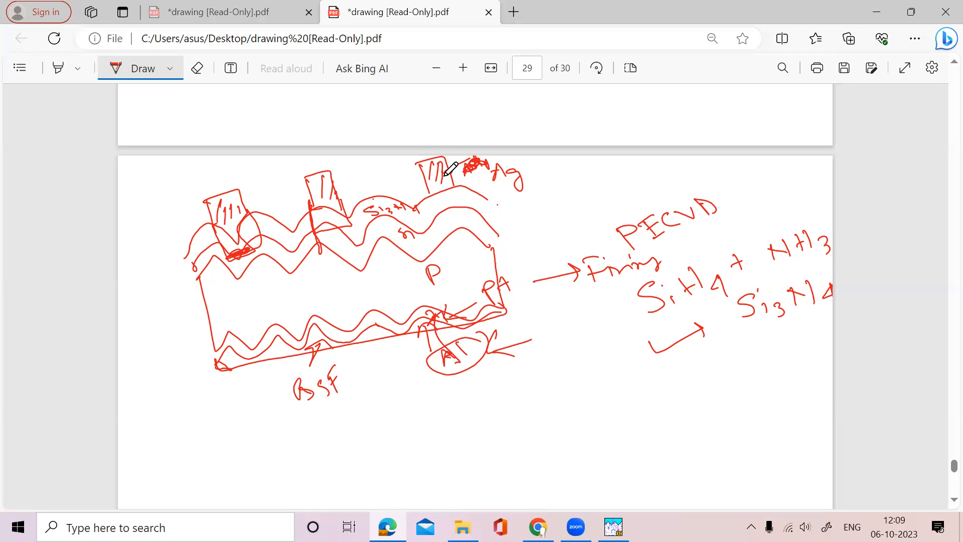
Step: Switch to PC1D and set the excitation mode to Transient with 16 time steps
{"action": "left_click", "coordinate": [613, 527]}
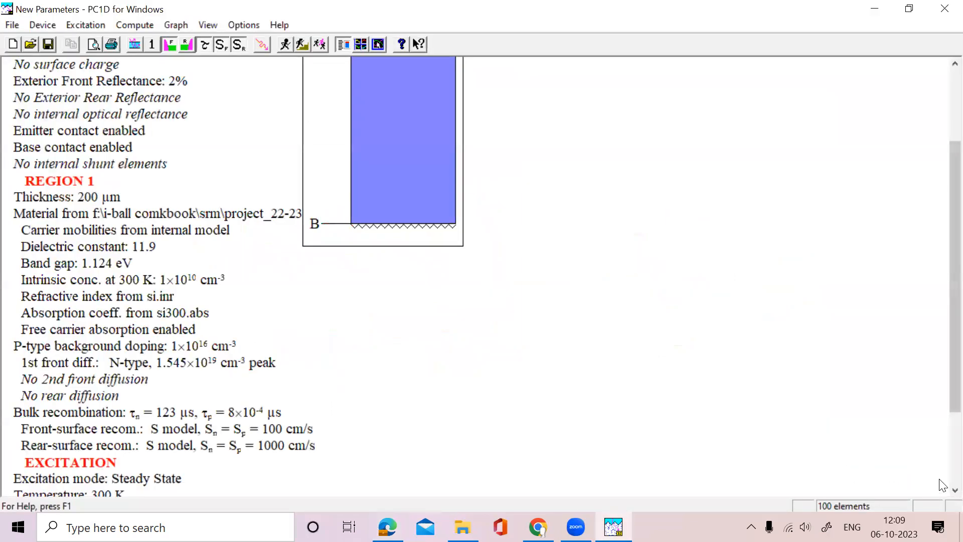
{"action": "scroll", "coordinate": [940, 491], "scroll_direction": "down", "scroll_amount": 1}
{"action": "scroll", "coordinate": [940, 492], "scroll_direction": "down", "scroll_amount": 5}
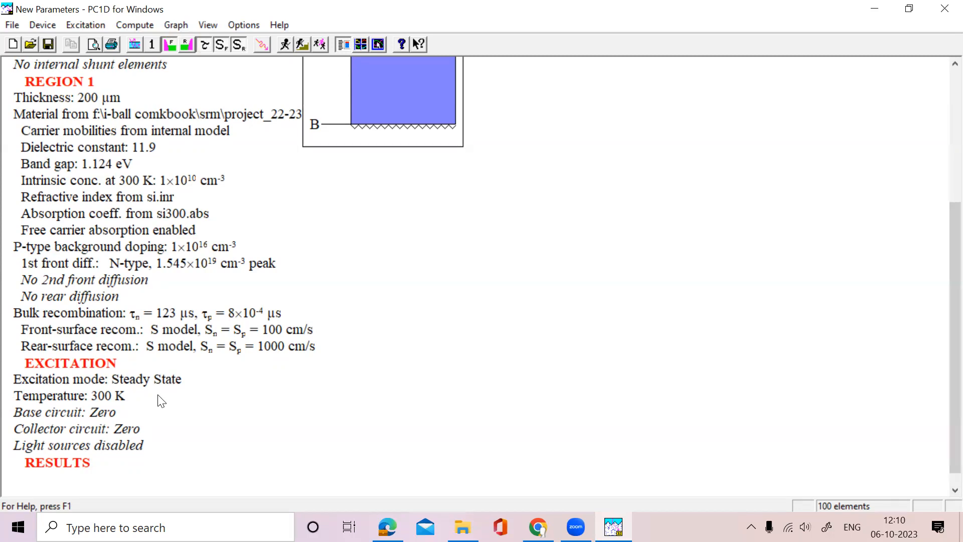
{"action": "double_click", "coordinate": [122, 384]}
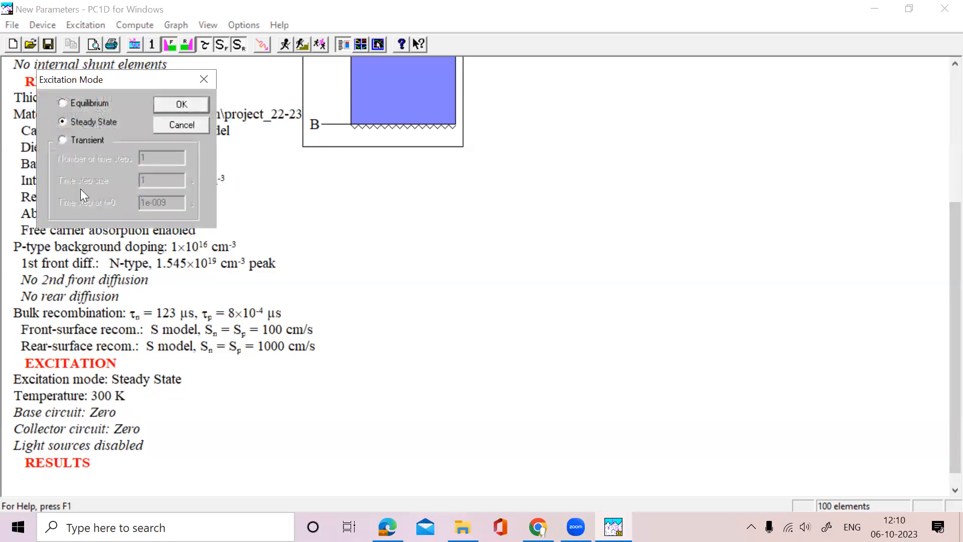
{"action": "left_click", "coordinate": [62, 140]}
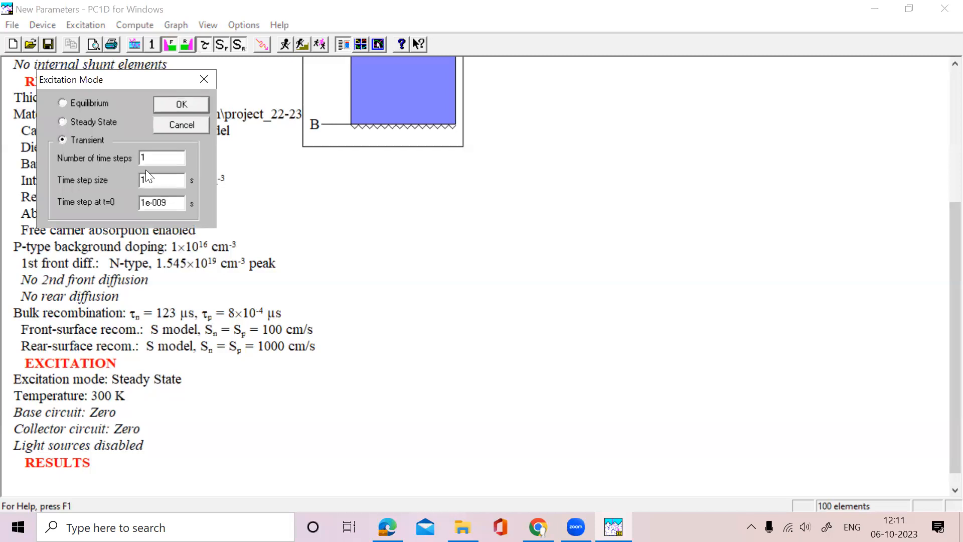
{"action": "double_click", "coordinate": [150, 157]}
{"action": "type", "text": "1"}
{"action": "left_click", "coordinate": [200, 106]}
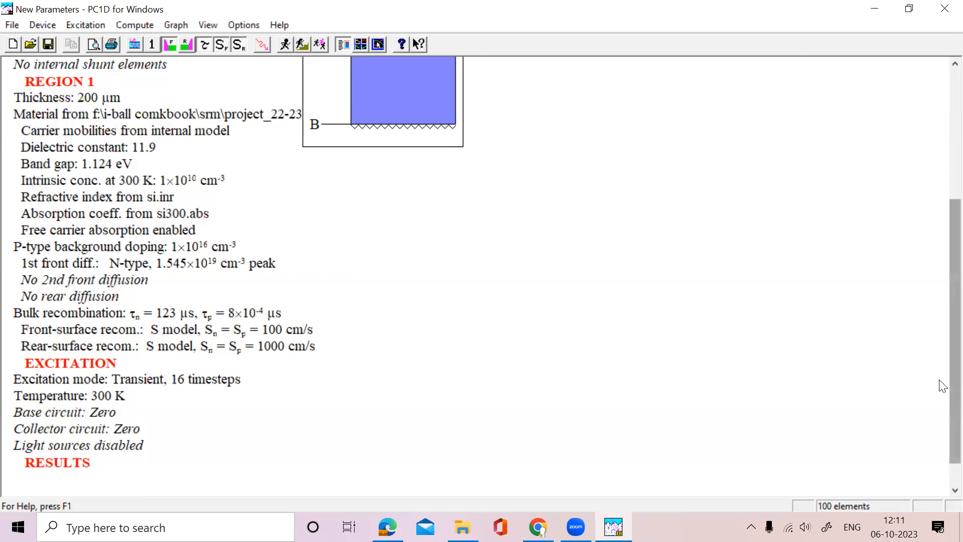
Step: Load the ONE-SUN excitation file and run the simulation through to its results
{"action": "left_click_drag", "start_coordinate": [942, 385], "coordinate": [942, 331]}
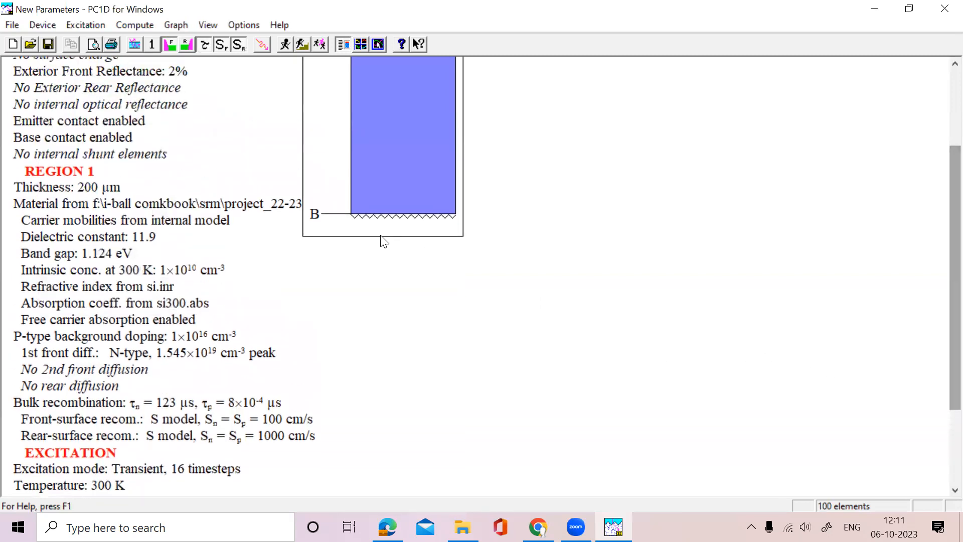
{"action": "left_click", "coordinate": [264, 56]}
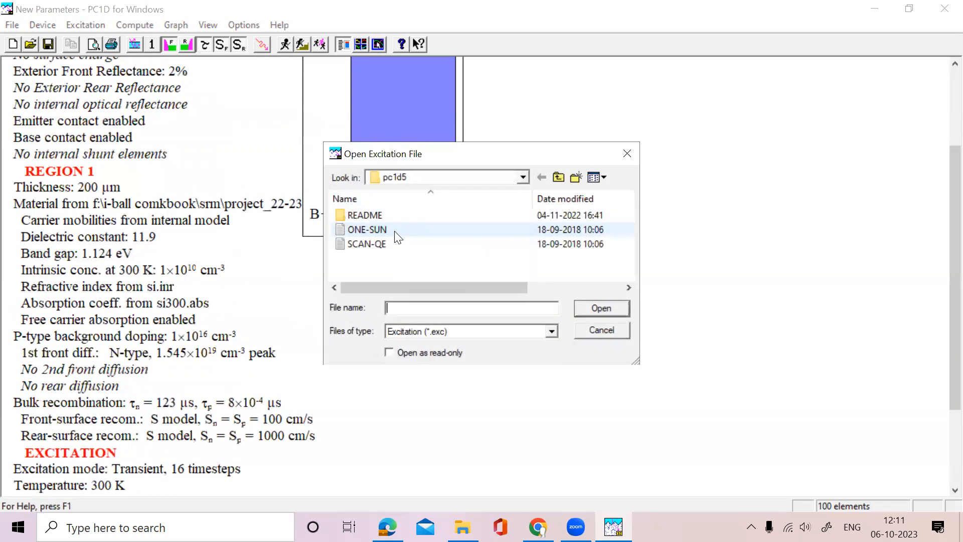
{"action": "left_click", "coordinate": [395, 232]}
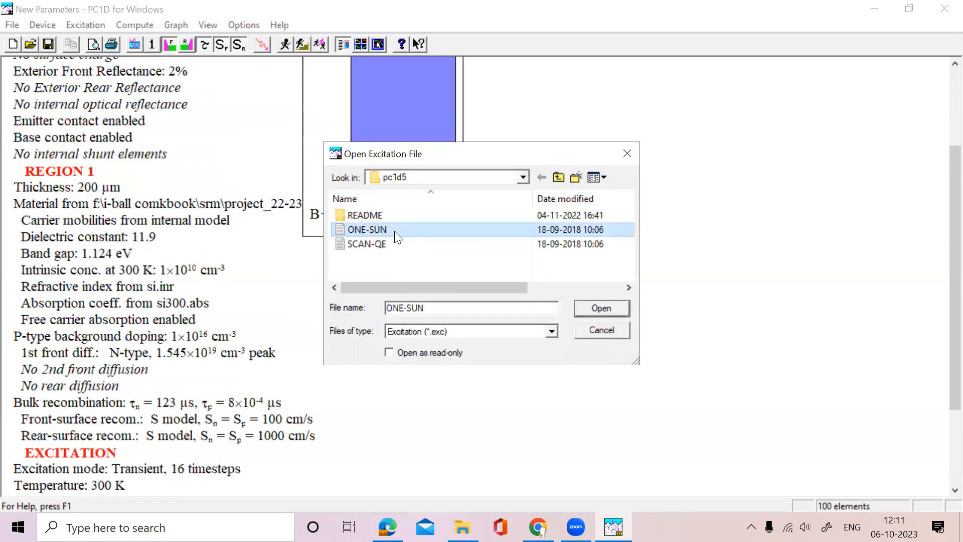
{"action": "left_click", "coordinate": [601, 308]}
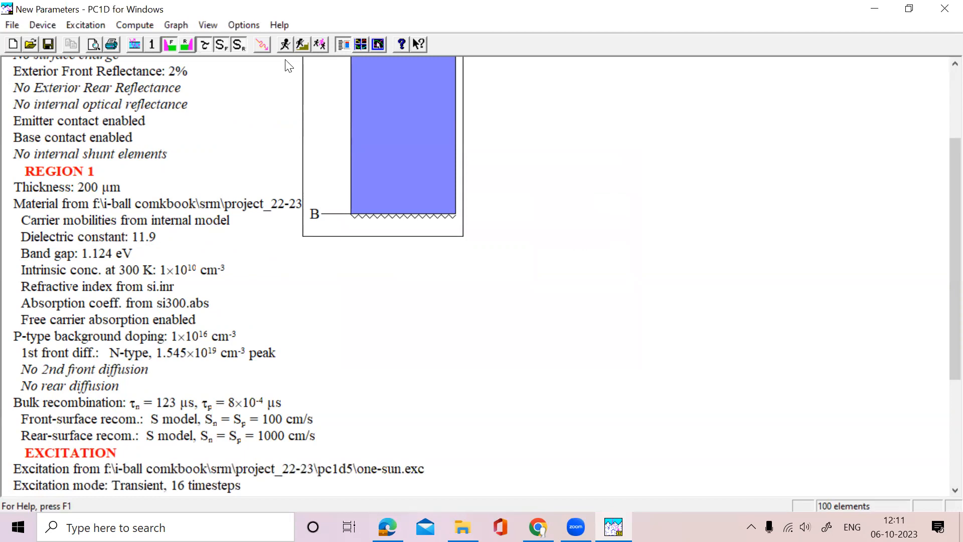
{"action": "left_click", "coordinate": [285, 45]}
{"action": "left_click_drag", "start_coordinate": [939, 309], "coordinate": [943, 435]}
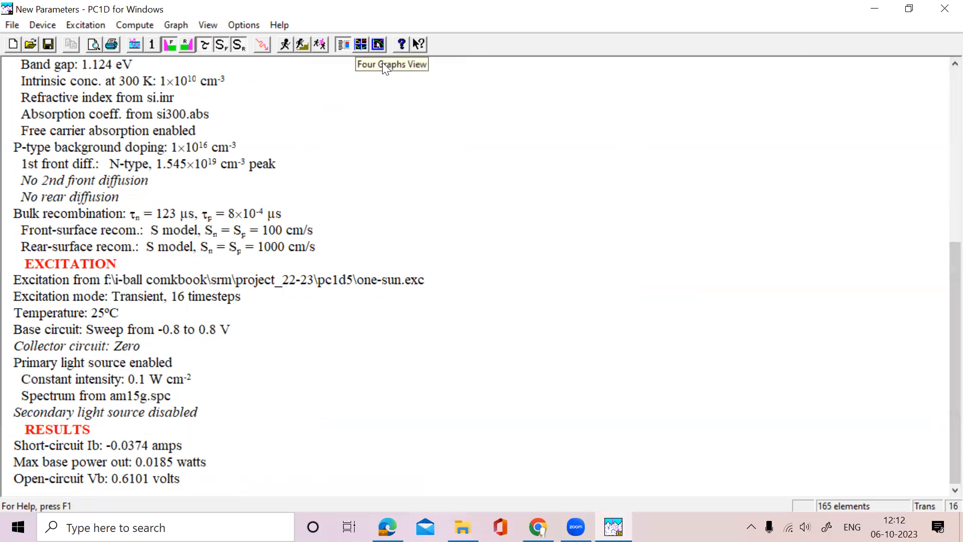
Step: Show the four result graphs, enlarge Base Current & Power to examine it, and return to the parameter view
{"action": "left_click", "coordinate": [361, 44]}
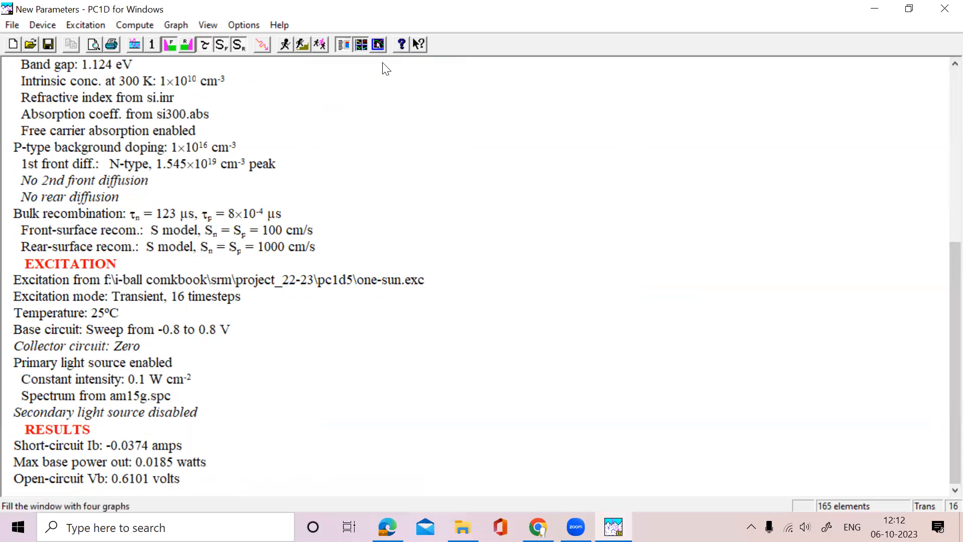
{"action": "double_click", "coordinate": [650, 386]}
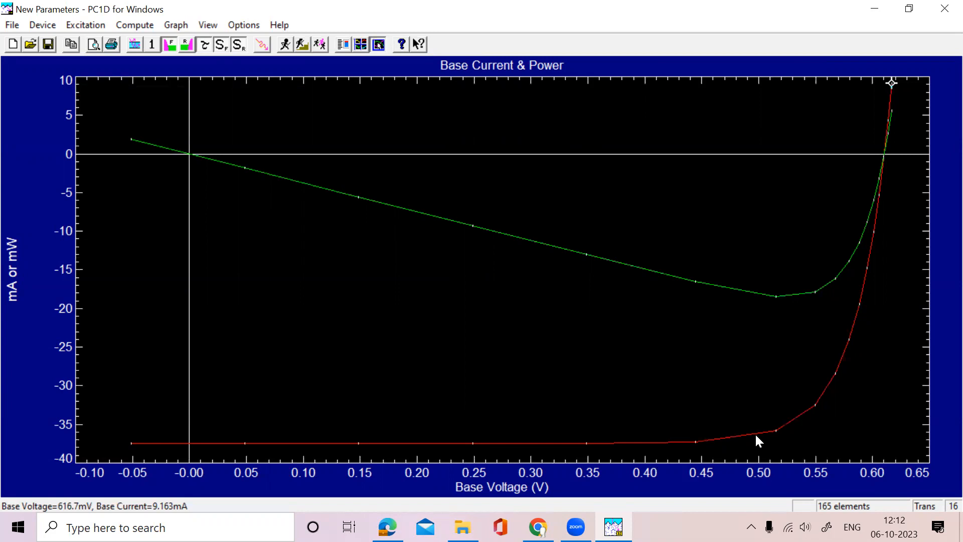
{"action": "left_click", "coordinate": [344, 45]}
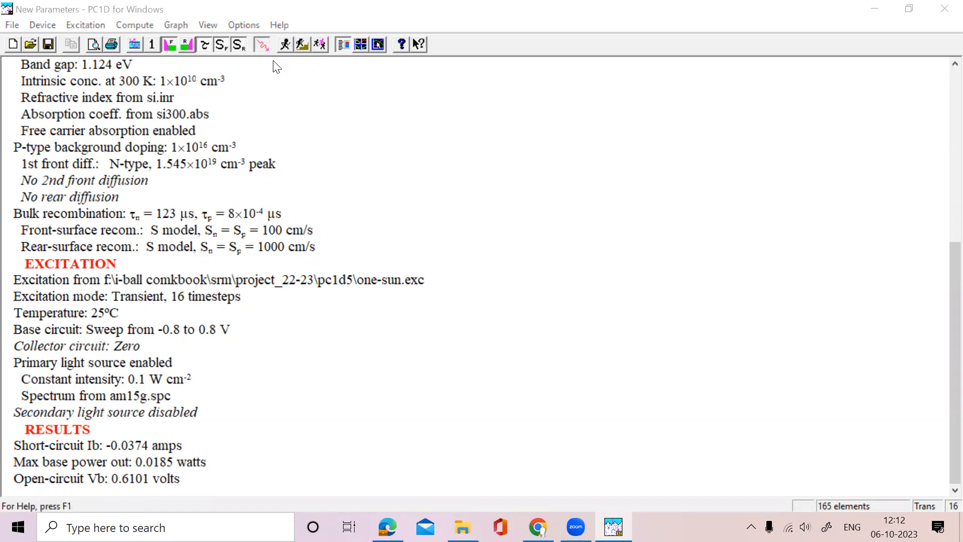
Step: Reload the ONE-SUN excitation file and review its excitation mode settings without changing them
{"action": "left_click", "coordinate": [262, 46]}
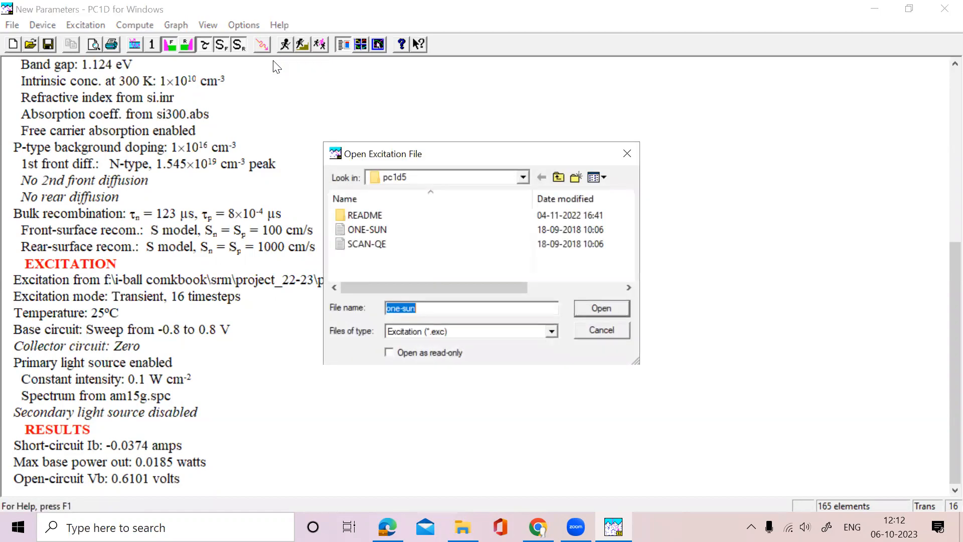
{"action": "left_click", "coordinate": [398, 234]}
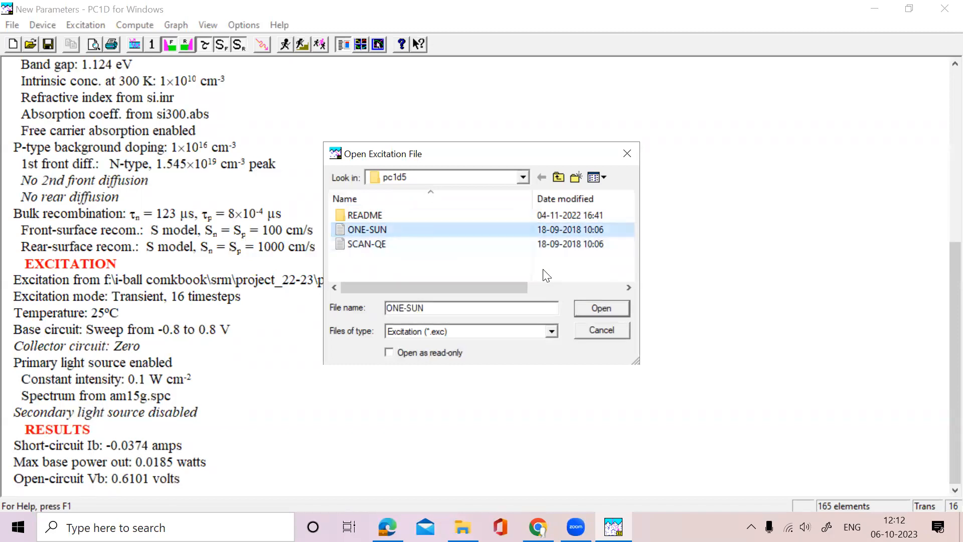
{"action": "left_click", "coordinate": [607, 310]}
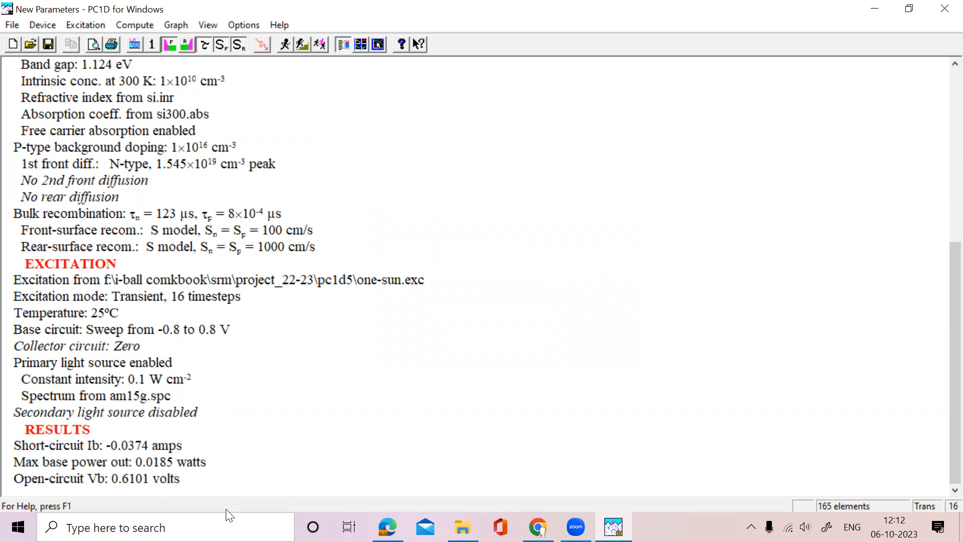
{"action": "double_click", "coordinate": [83, 303]}
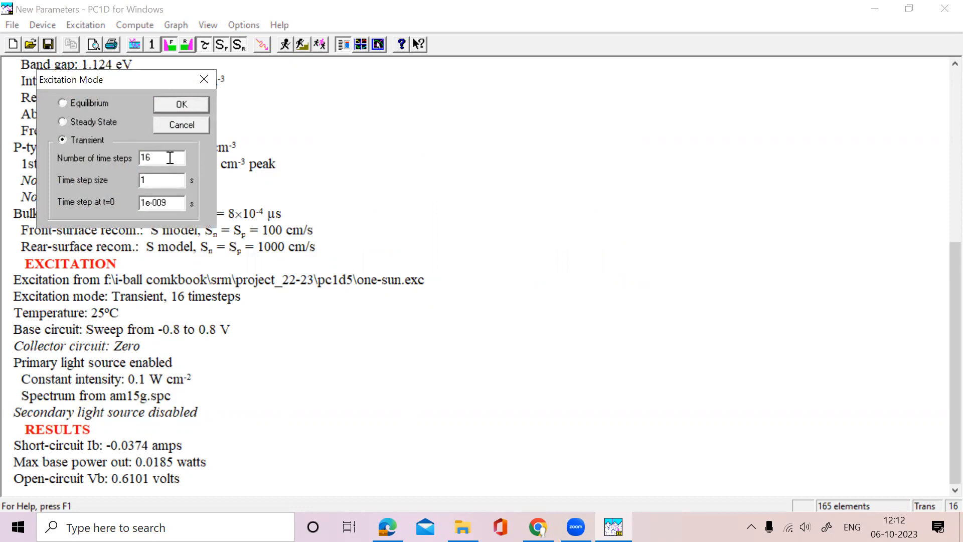
{"action": "left_click", "coordinate": [204, 80]}
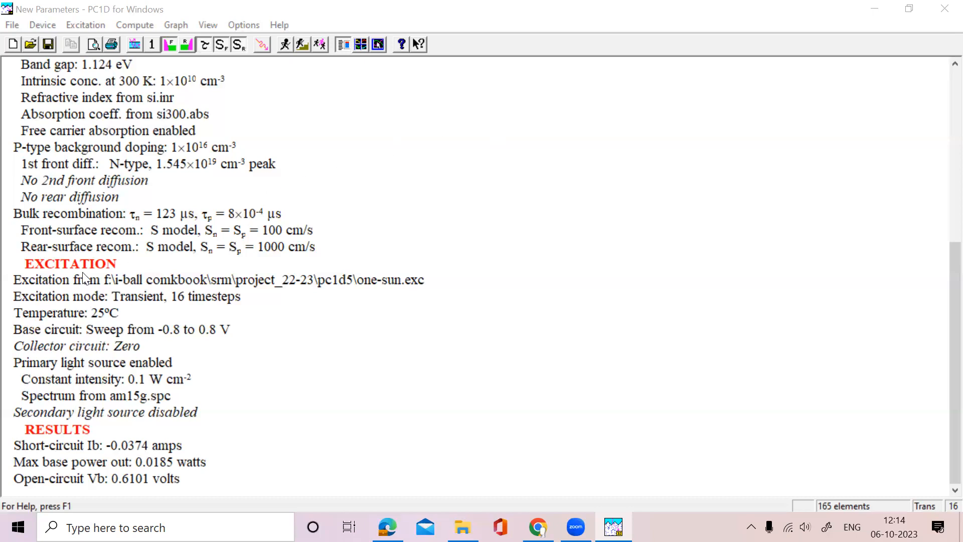
Step: Open the ONE-SUN excitation file once more and enlarge the Base Current & Power graph from the four-graph view
{"action": "left_click", "coordinate": [259, 42]}
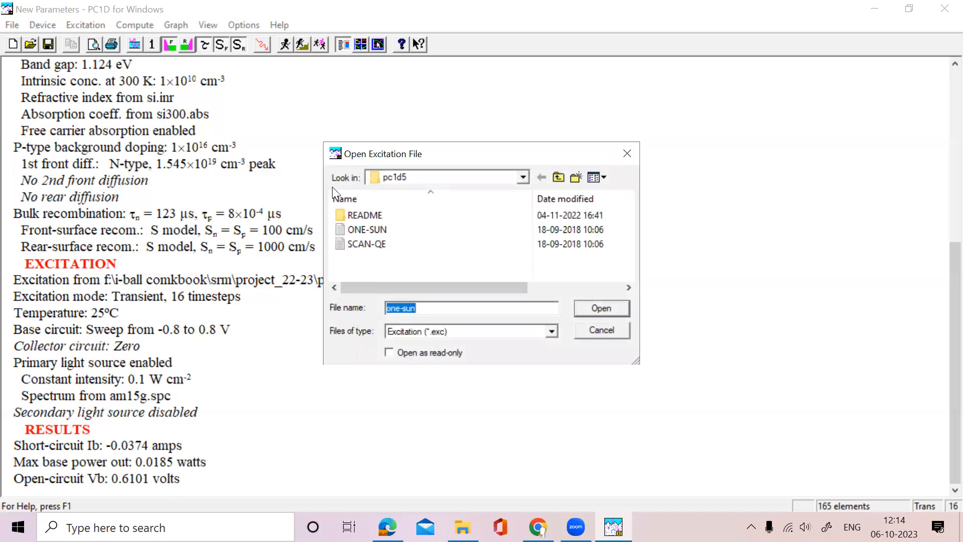
{"action": "left_click", "coordinate": [365, 232]}
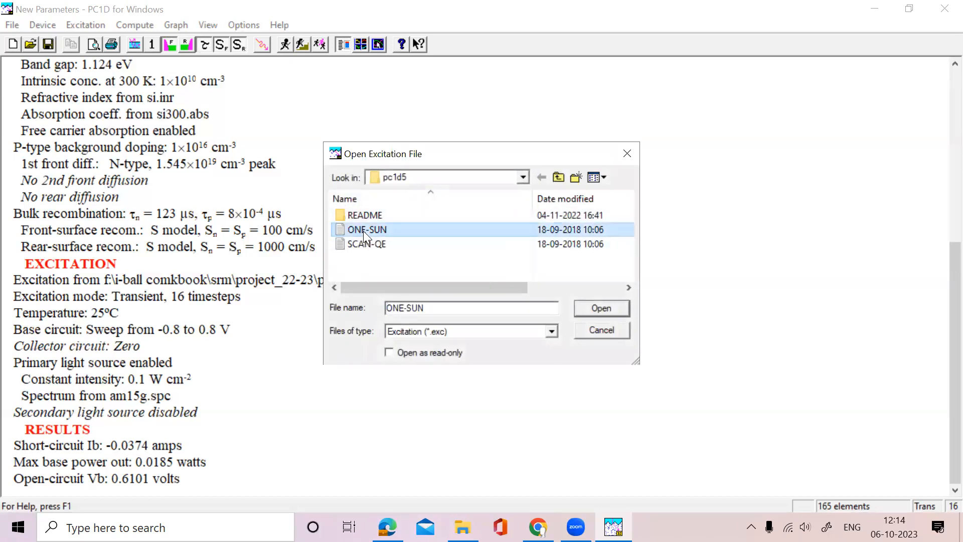
{"action": "left_click", "coordinate": [590, 307]}
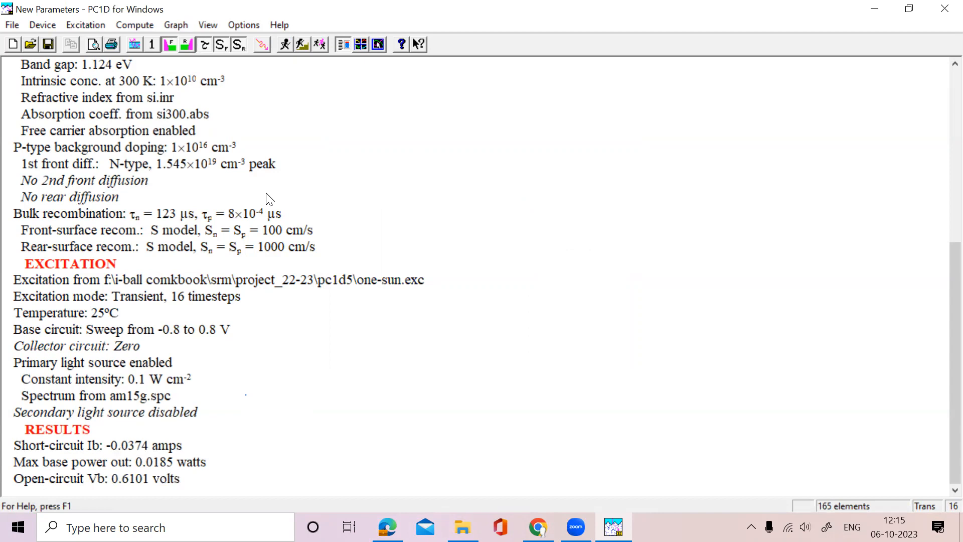
{"action": "left_click", "coordinate": [359, 50]}
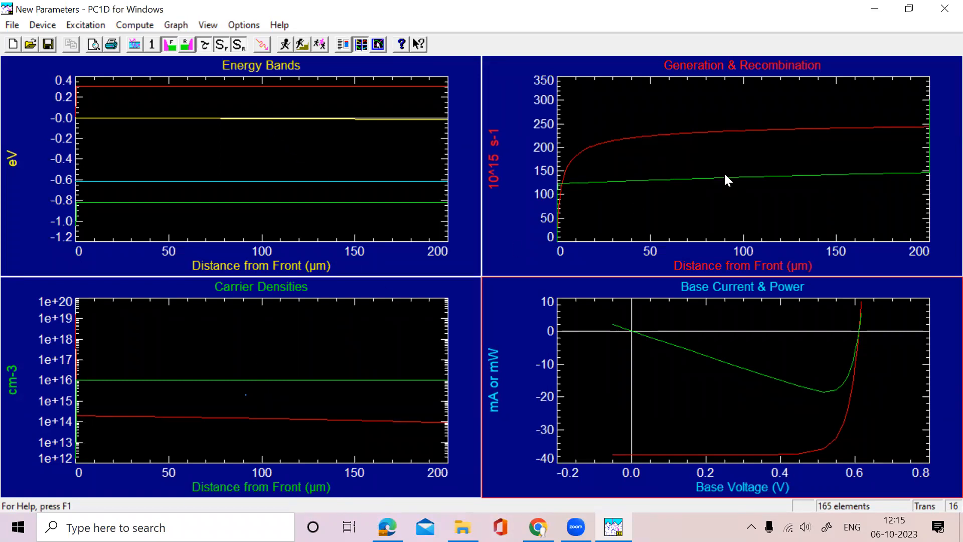
{"action": "double_click", "coordinate": [725, 356]}
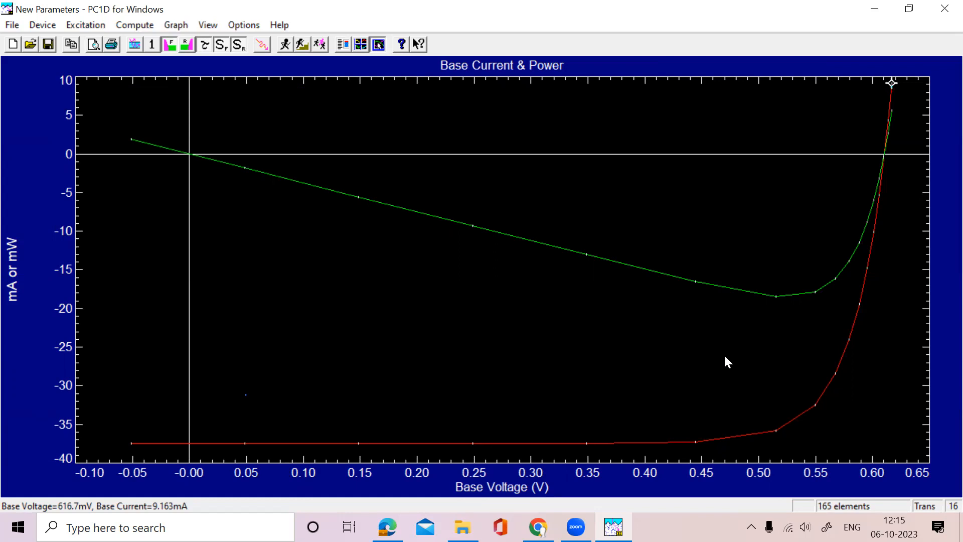
{"action": "left_click", "coordinate": [538, 527]}
{"action": "mouse_move", "coordinate": [462, 527]}
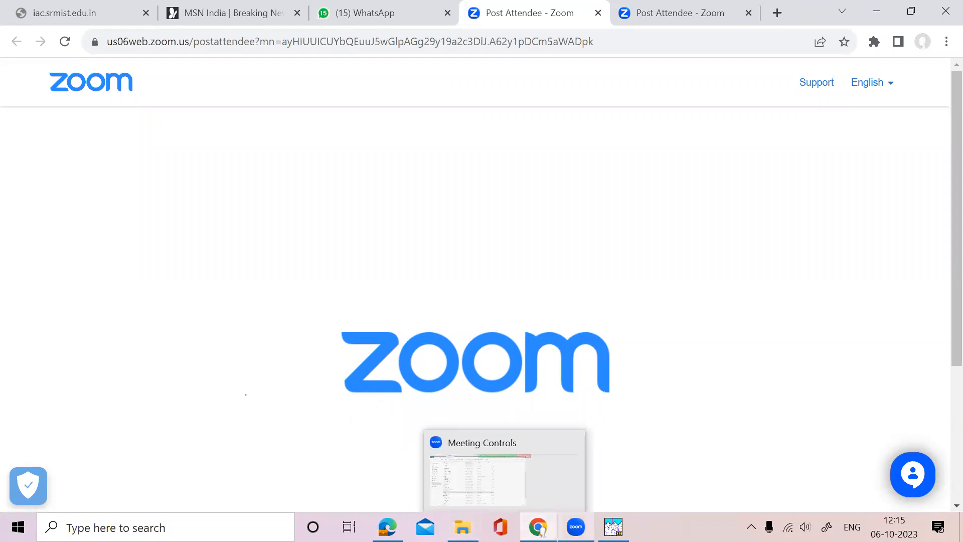
{"action": "left_click", "coordinate": [564, 472]}
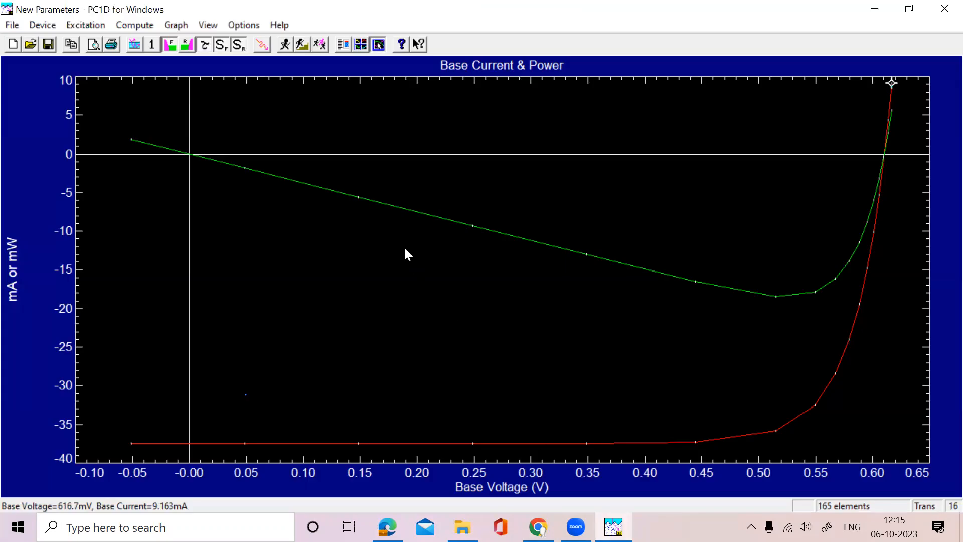
Step: Review the excitation parameters and results list, enlarge the Base Current & Power graph from the four-graph view, and return to the list
{"action": "left_click", "coordinate": [344, 44]}
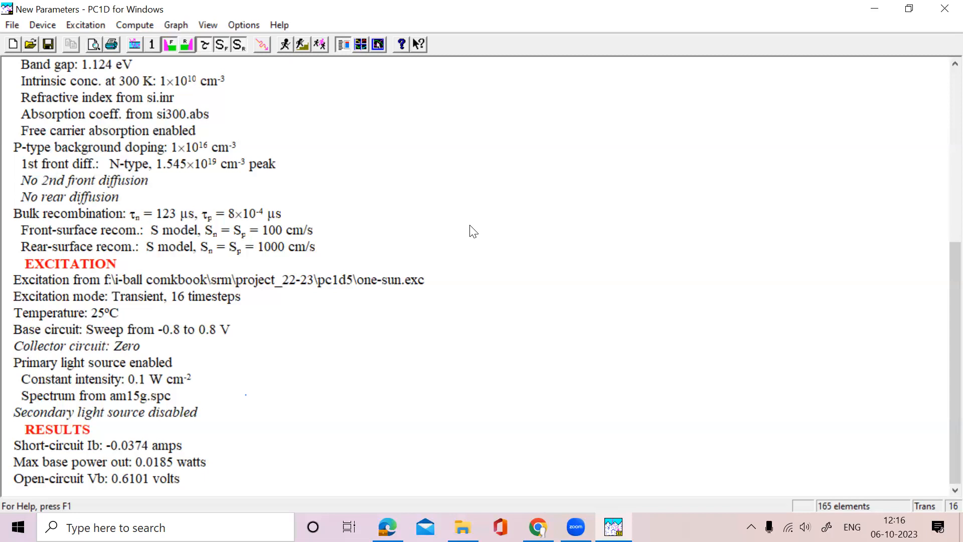
{"action": "left_click", "coordinate": [361, 45]}
{"action": "double_click", "coordinate": [609, 347]}
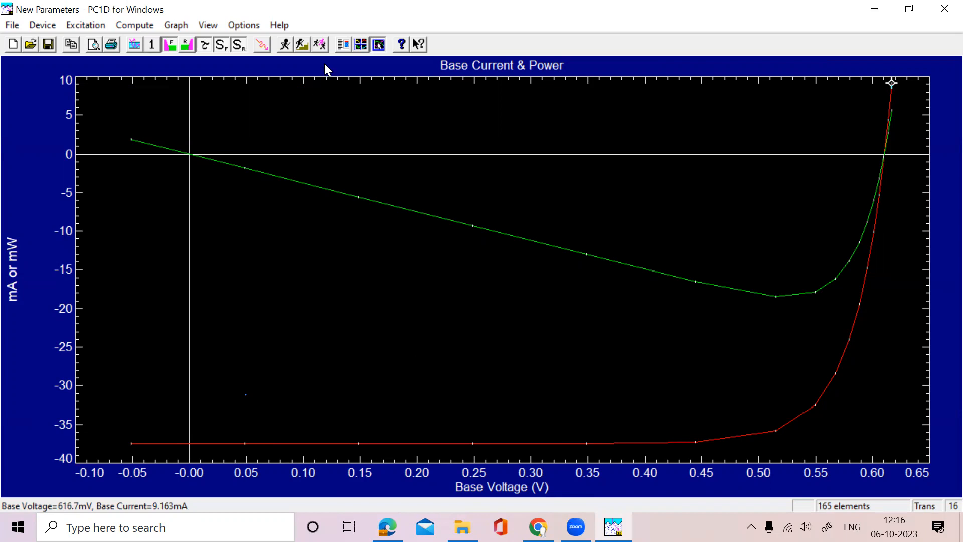
{"action": "left_click", "coordinate": [341, 48]}
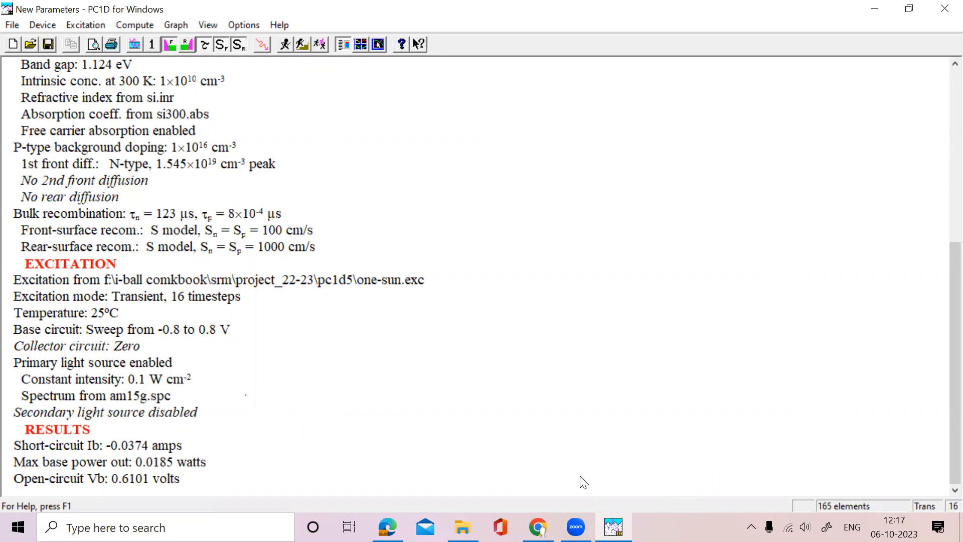
Step: Examine the enlarged Base Current & Power graph once more and go back to the device and results summary
{"action": "left_click", "coordinate": [361, 45]}
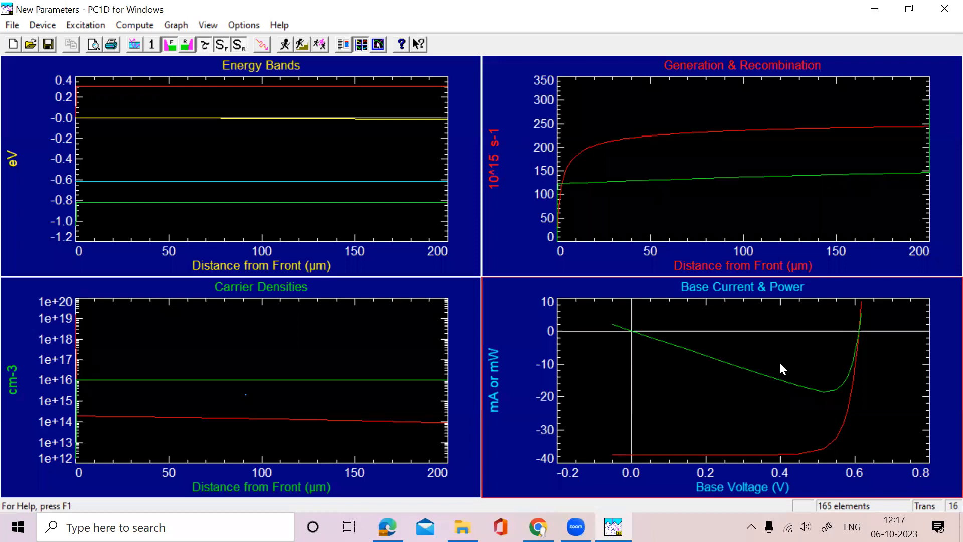
{"action": "double_click", "coordinate": [778, 369]}
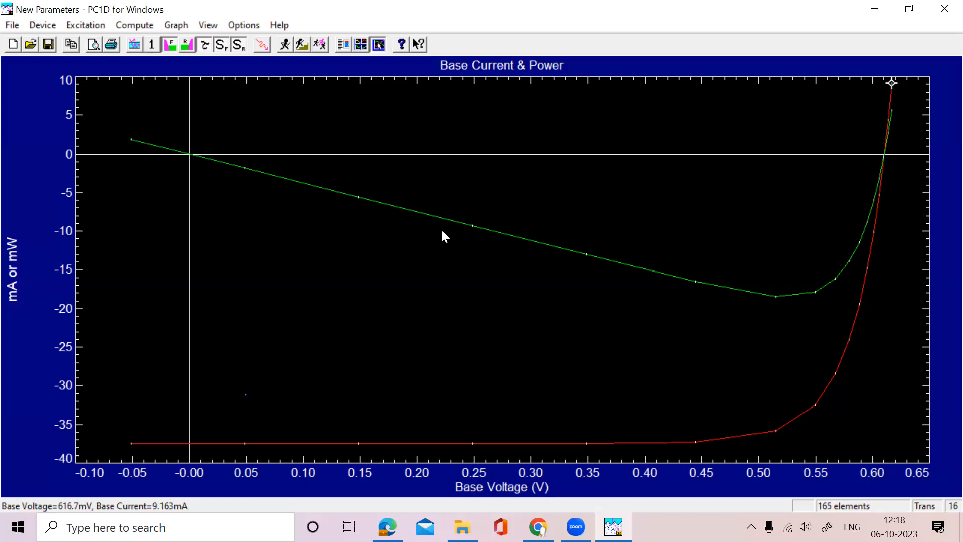
{"action": "left_click", "coordinate": [342, 48]}
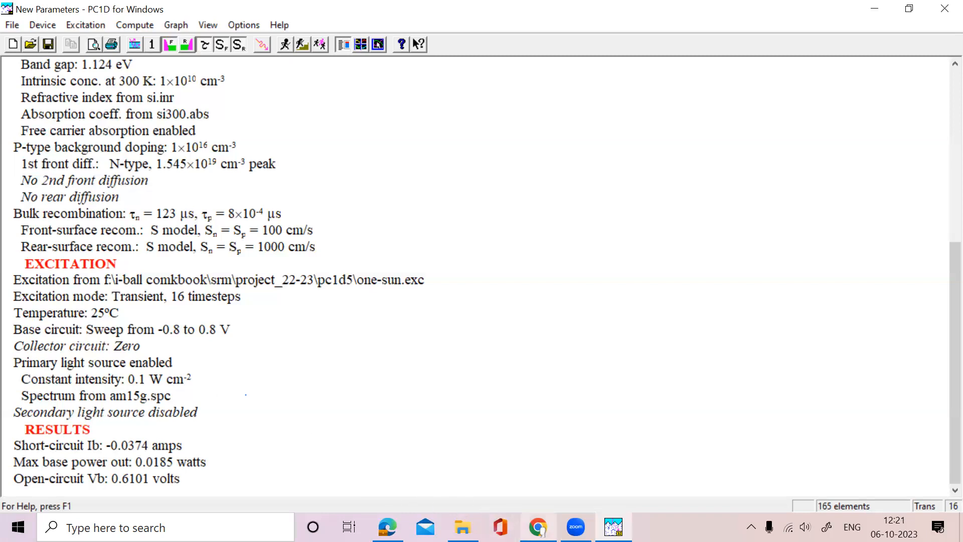
Step: Switch to Chrome and close its window, and exit PC1D without saving the changes to New Parameters
{"action": "left_click", "coordinate": [539, 527]}
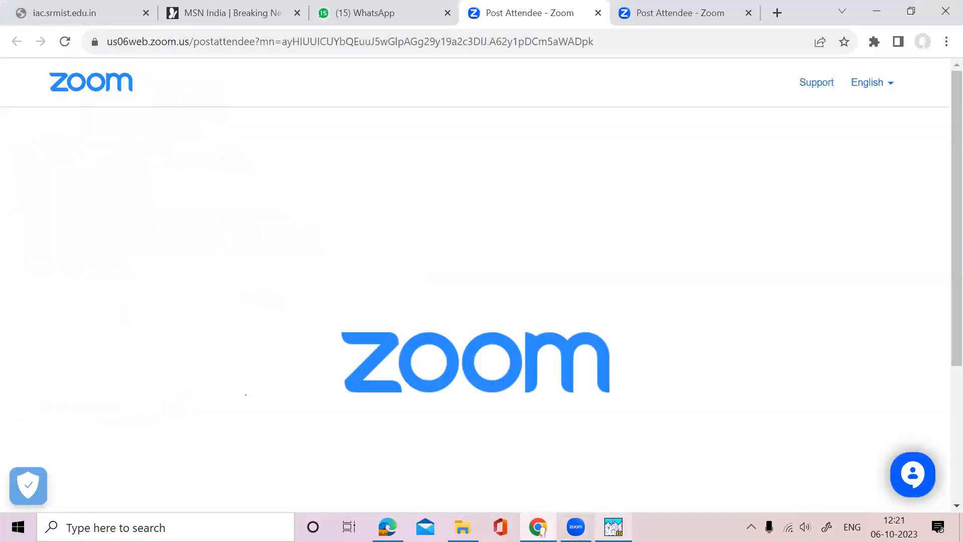
{"action": "mouse_move", "coordinate": [613, 527]}
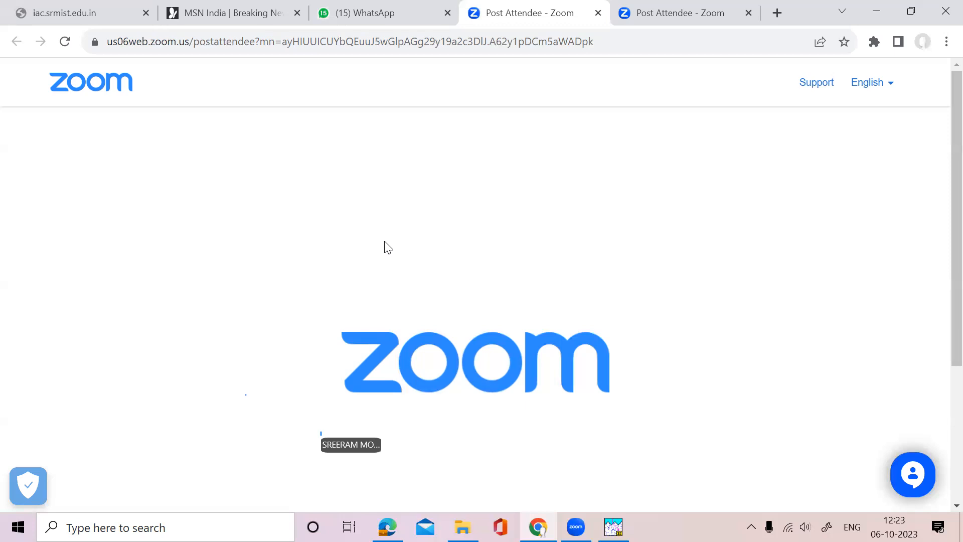
{"action": "left_click", "coordinate": [943, 11]}
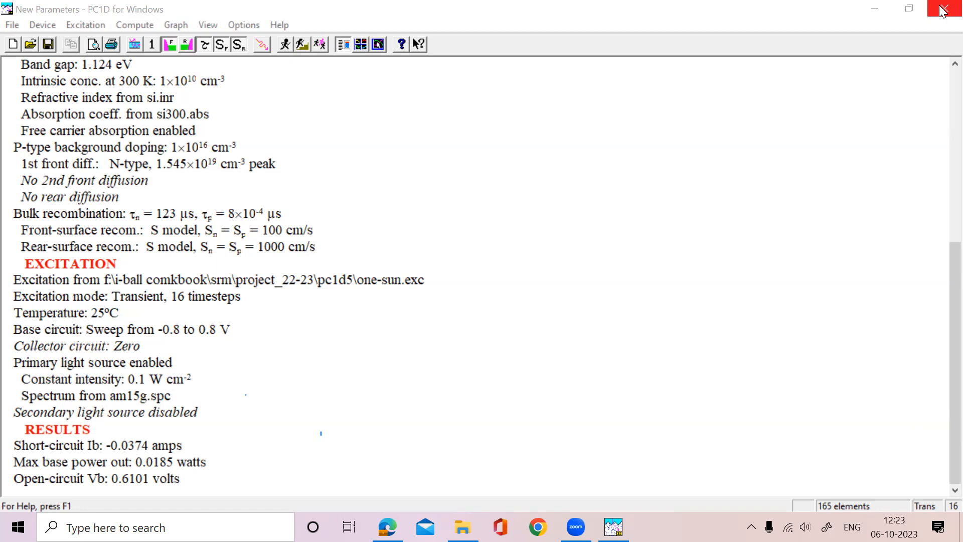
{"action": "left_click", "coordinate": [943, 10]}
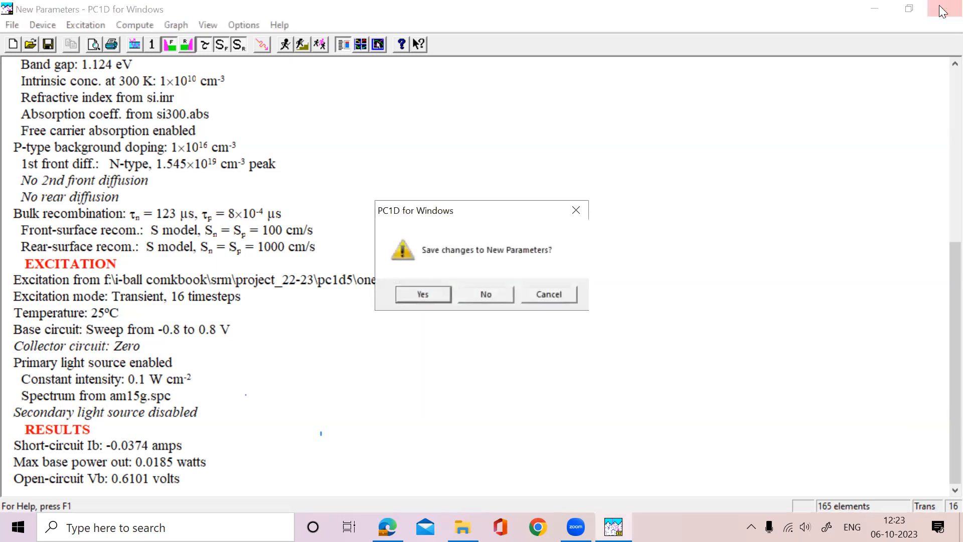
{"action": "left_click", "coordinate": [485, 293]}
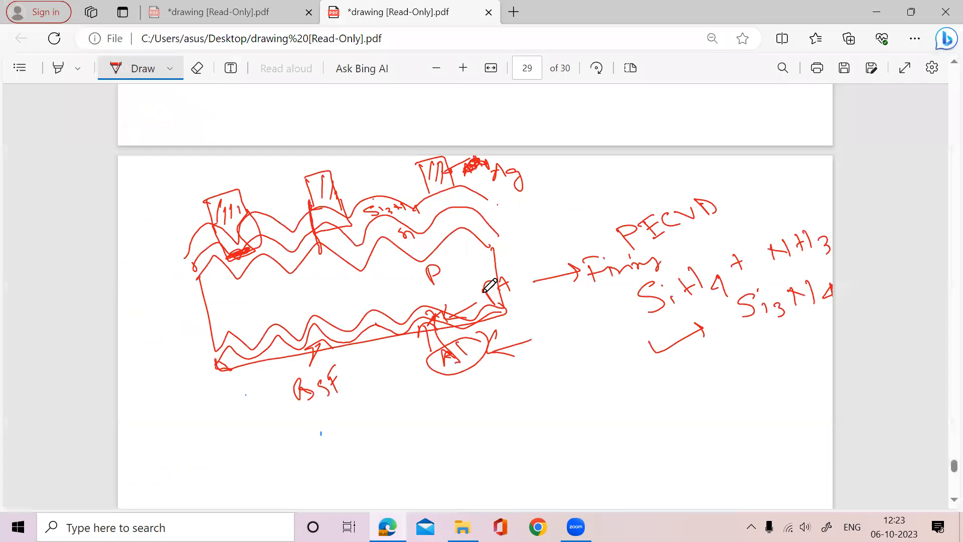
Step: Try to close the Edge window holding the drawing PDFs, and minimize the pc1d5 folder window
{"action": "left_click", "coordinate": [943, 15]}
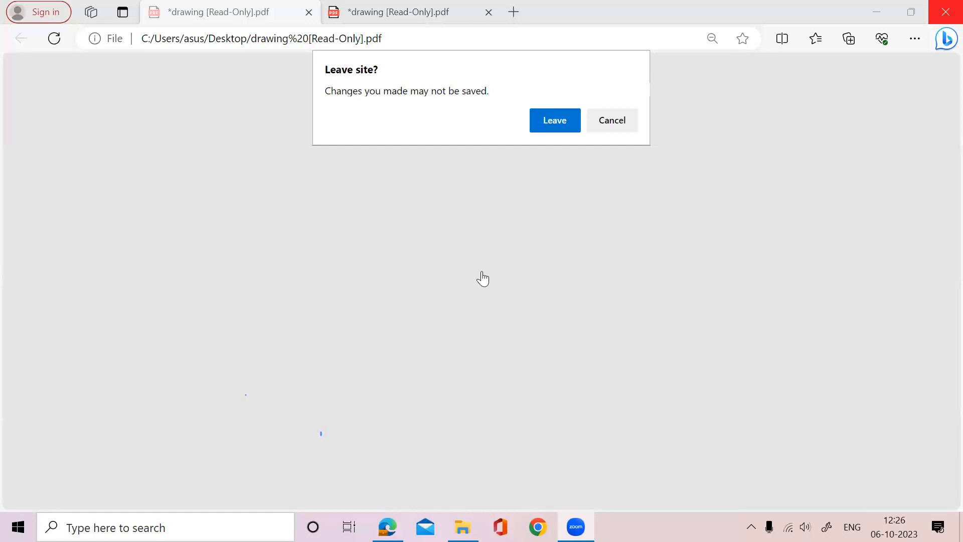
{"action": "left_click", "coordinate": [940, 2]}
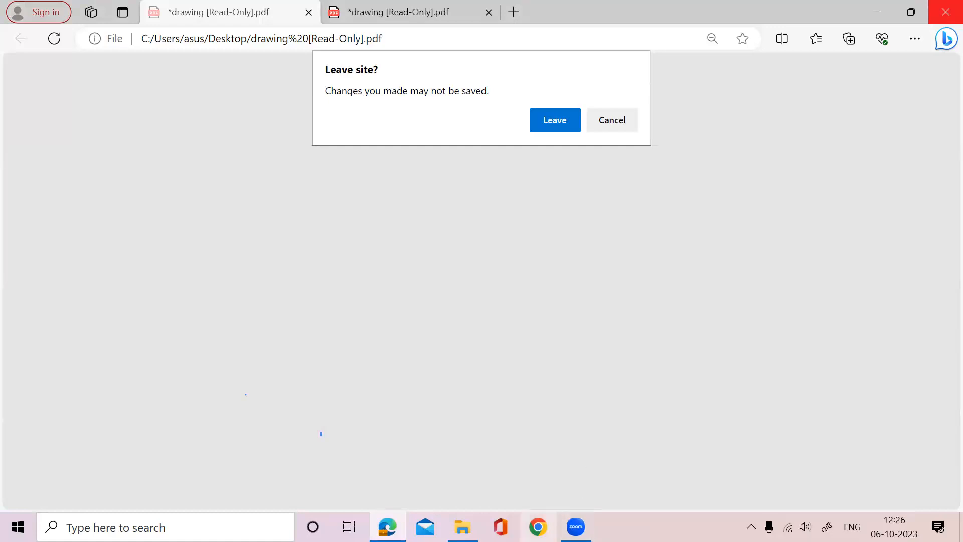
{"action": "left_click", "coordinate": [462, 527]}
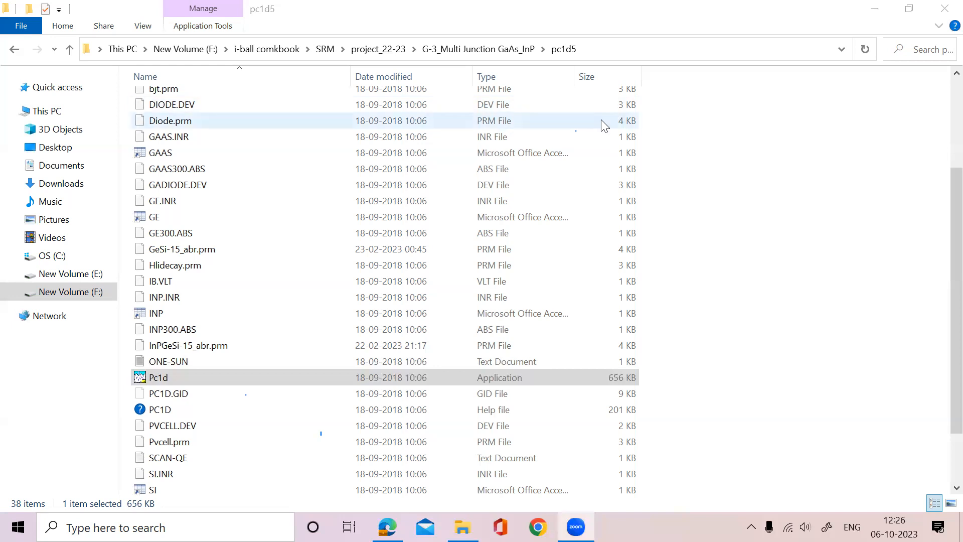
{"action": "left_click", "coordinate": [877, 12]}
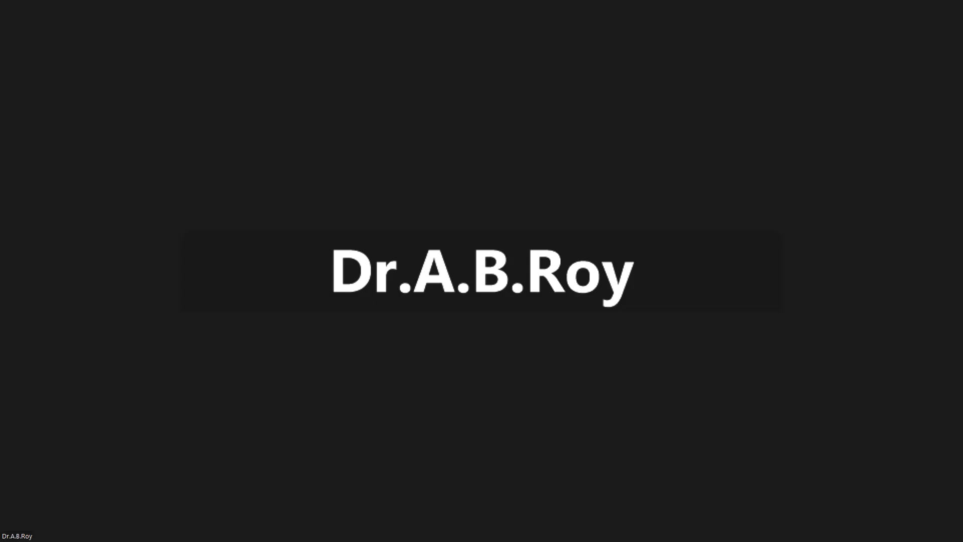